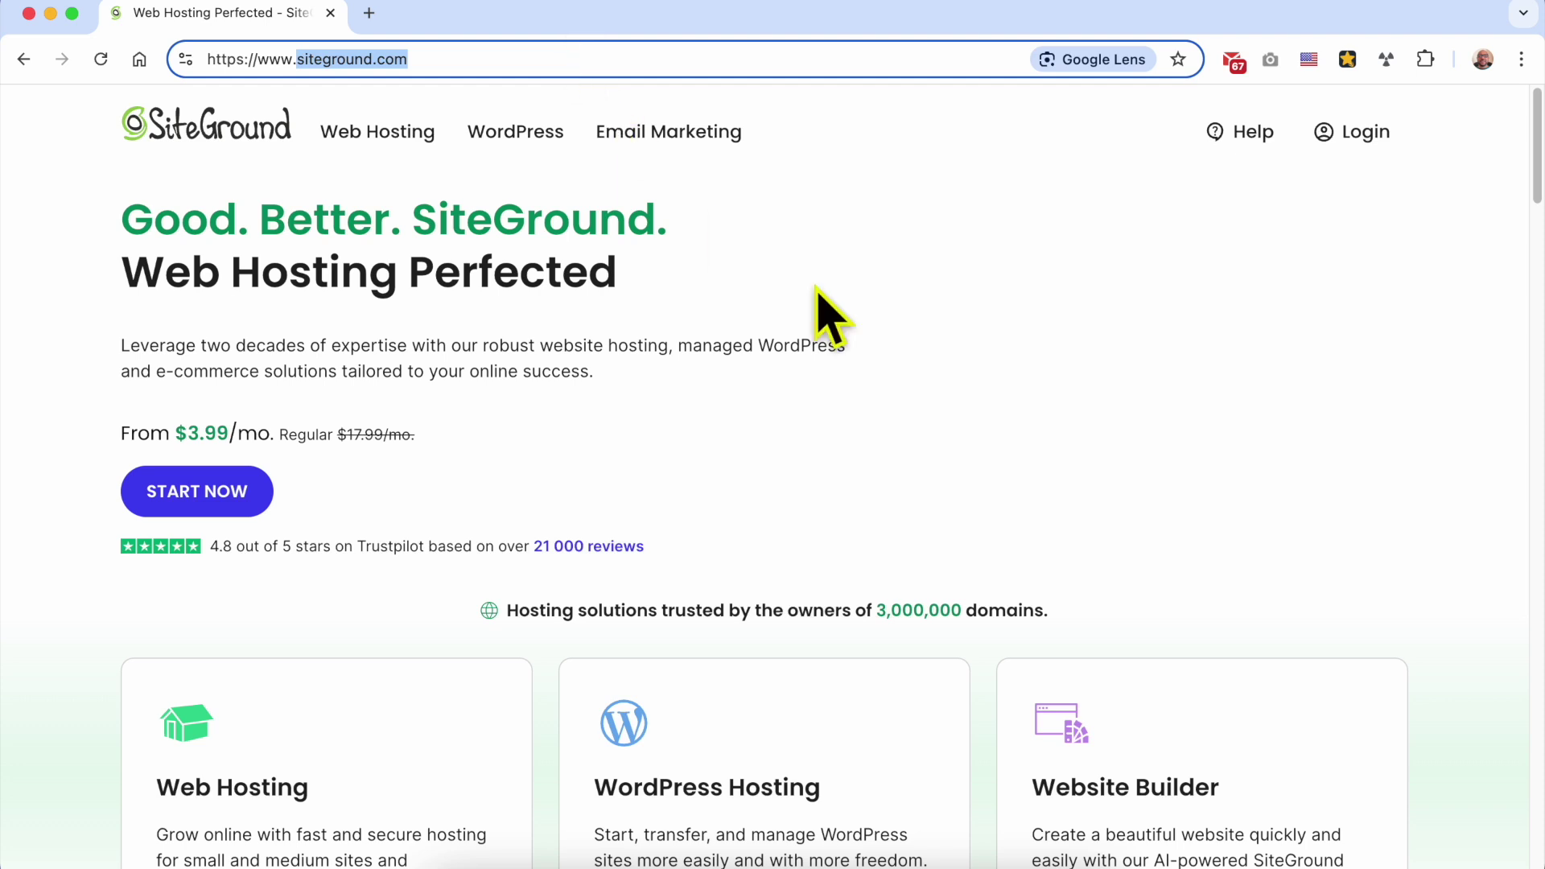
Step: Sign in to the SiteGround account from siteground.com using the autofilled credentials
{"action": "left_click", "coordinate": [1002, 366]}
{"action": "left_click", "coordinate": [1359, 133]}
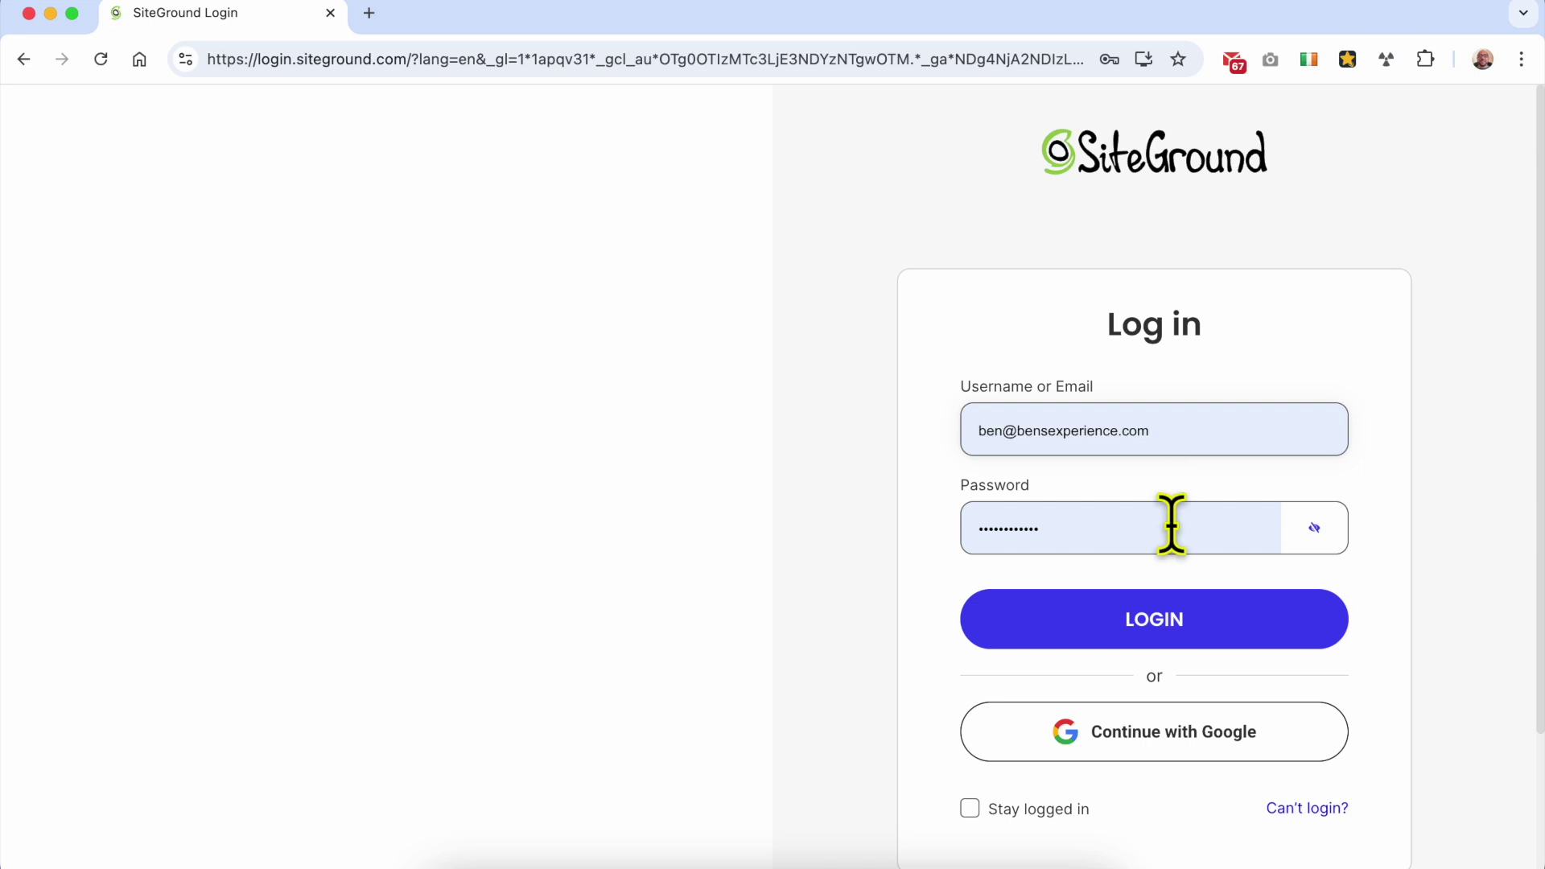
{"action": "left_click", "coordinate": [1191, 623]}
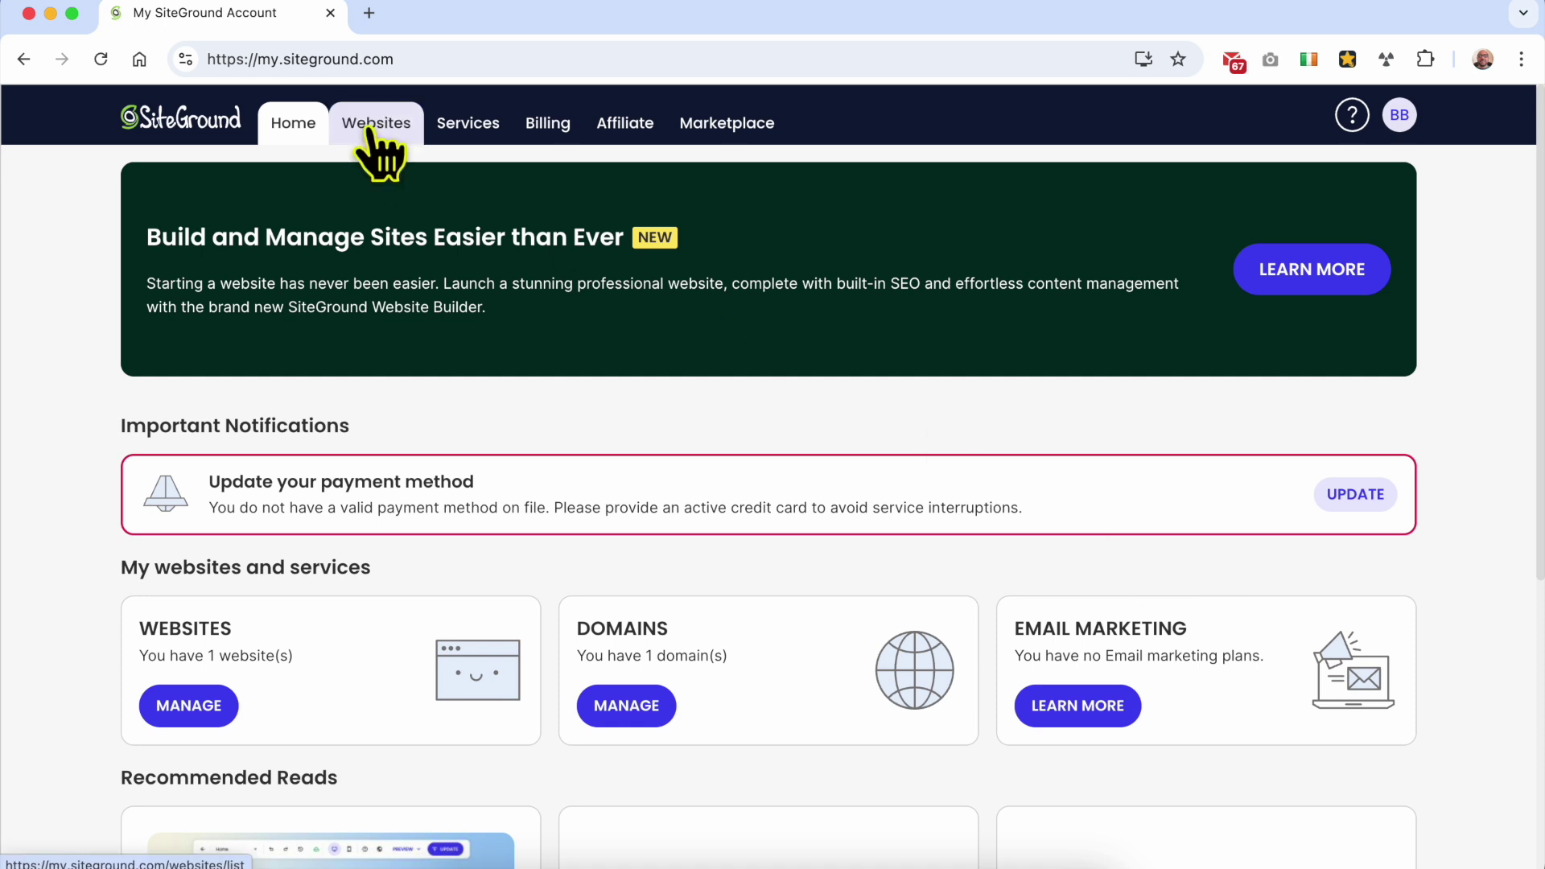
Step: From the Websites list, open Site Tools for benstutorial.com
{"action": "left_click", "coordinate": [368, 130]}
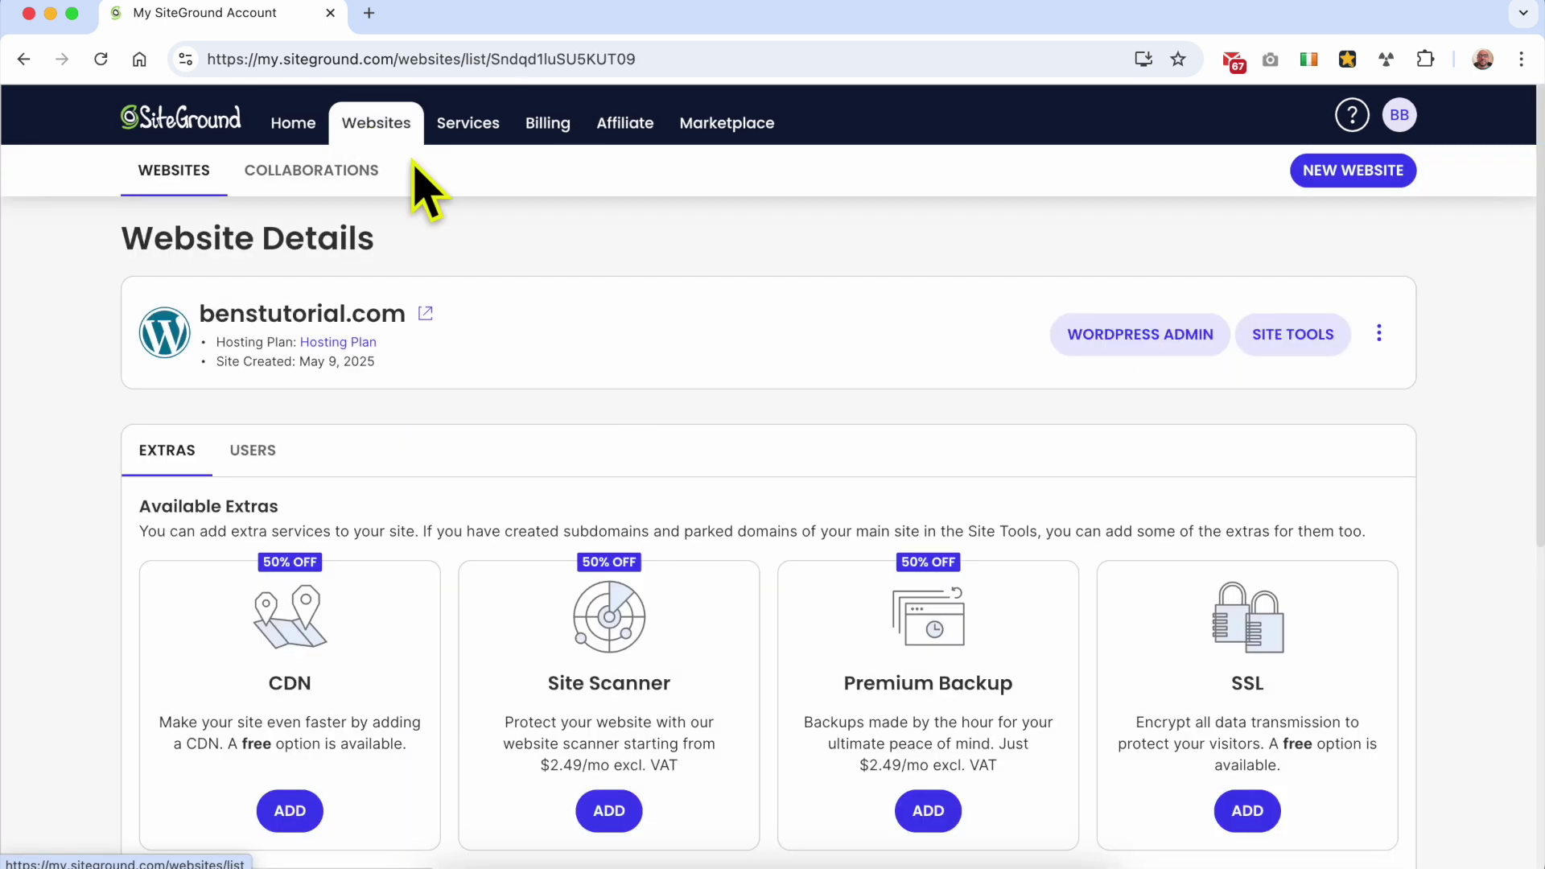
{"action": "triple_click", "coordinate": [303, 315]}
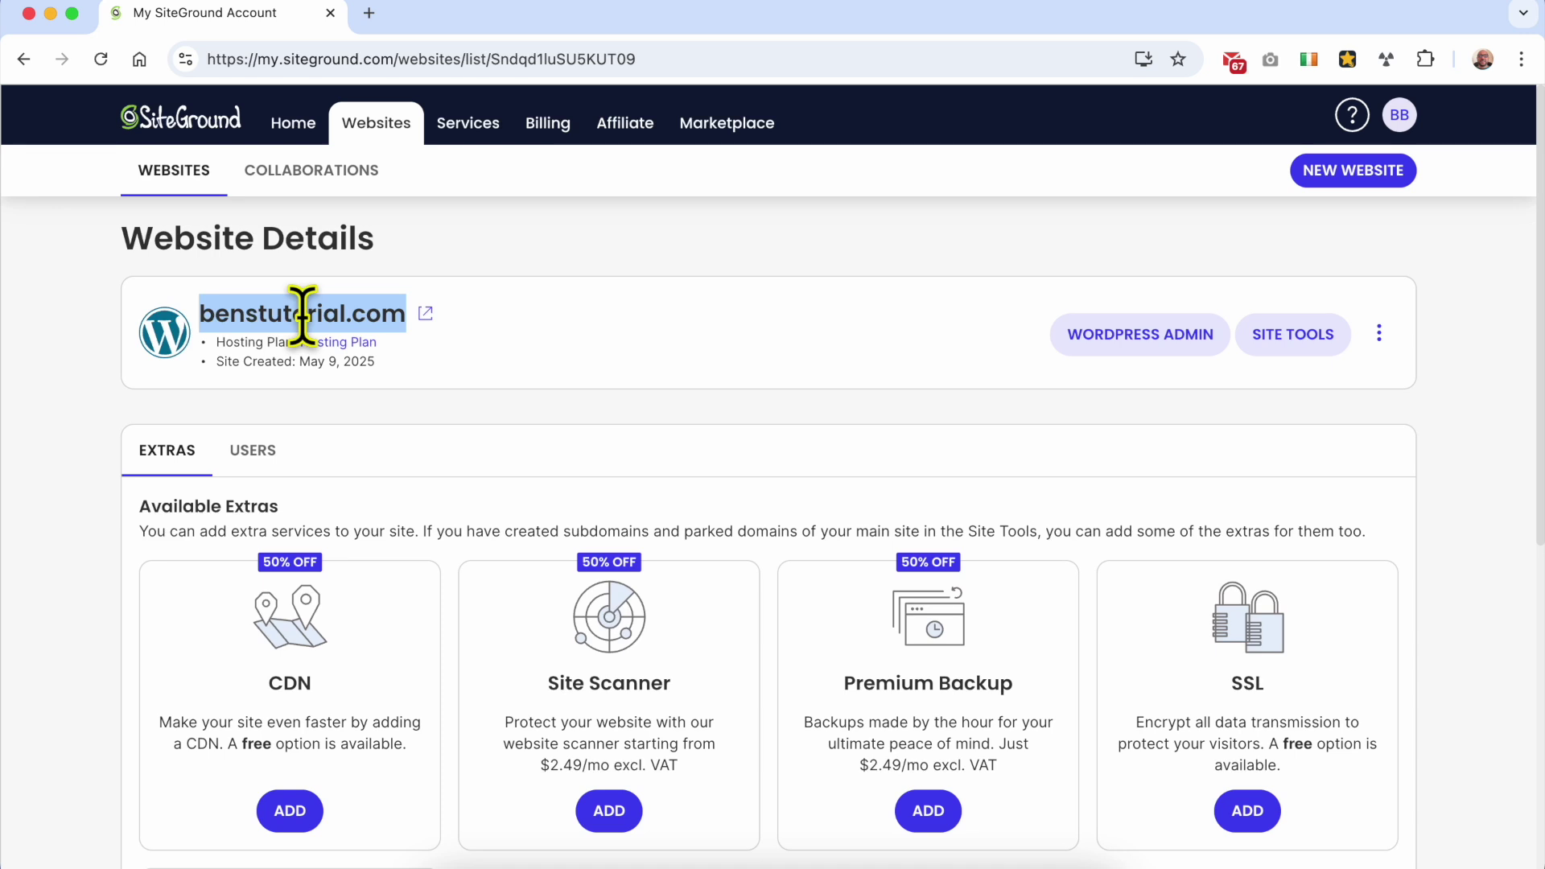
{"action": "left_click", "coordinate": [1308, 334]}
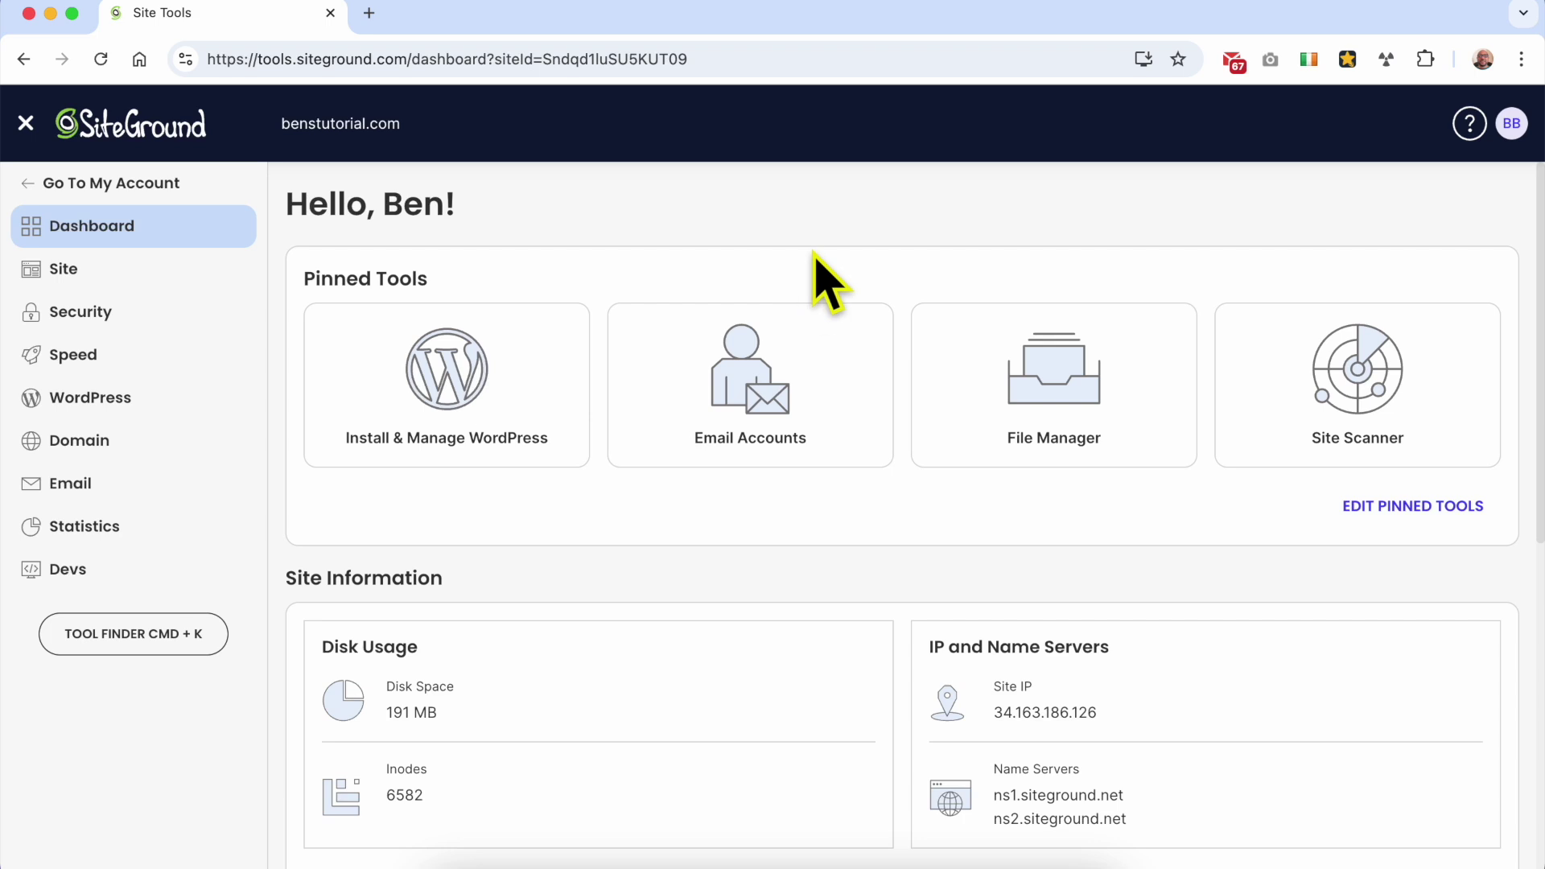
Step: Under Domain > Subdomains, create a subdomain named 'blog' for benstutorial.com
{"action": "left_click", "coordinate": [137, 443]}
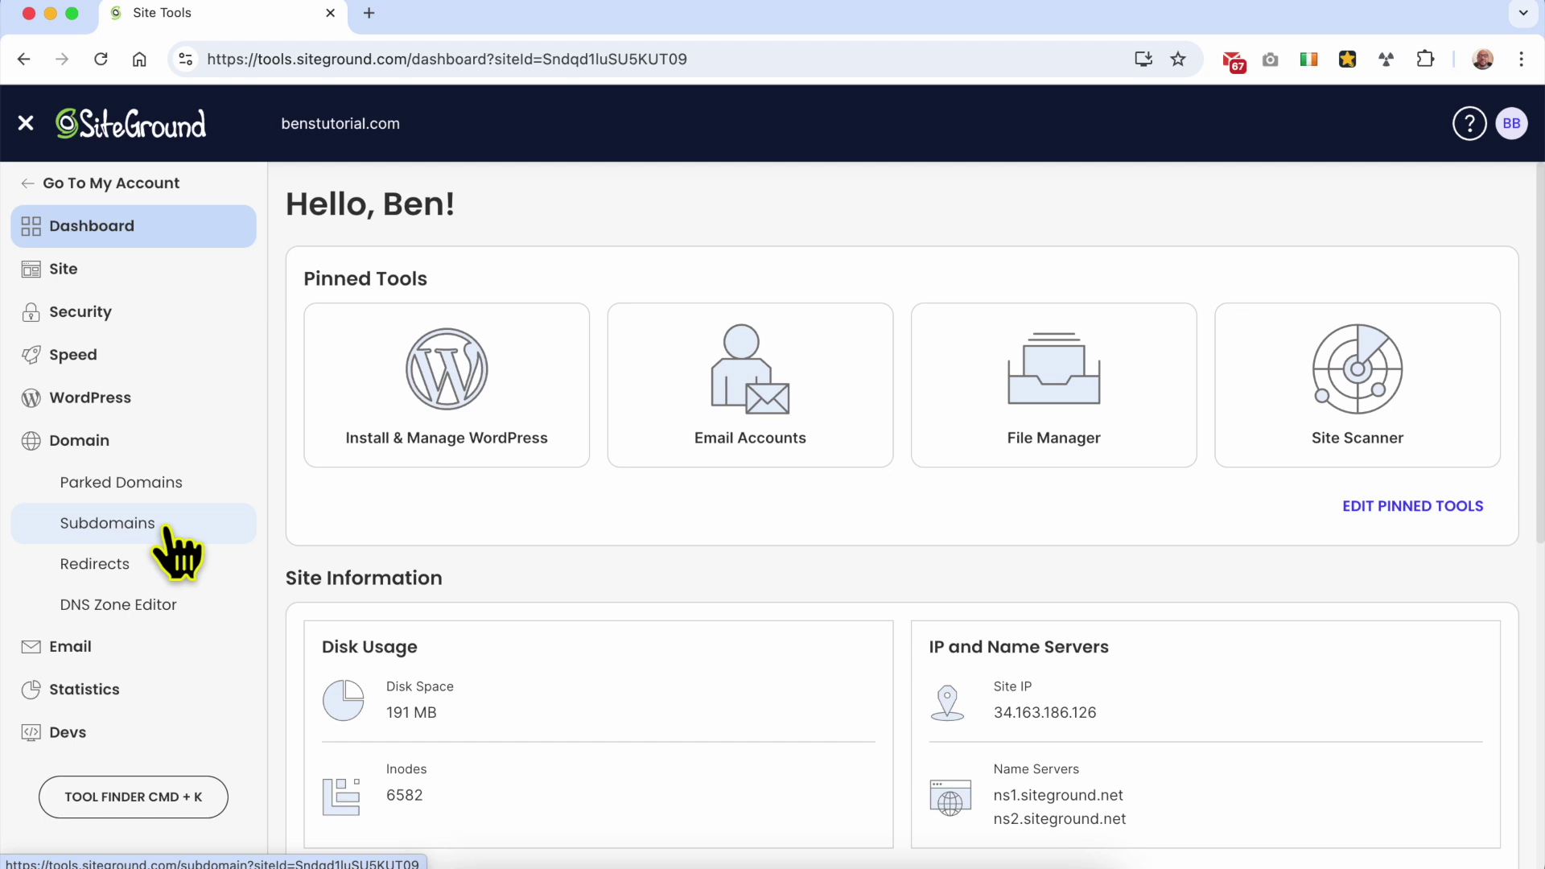
{"action": "left_click", "coordinate": [165, 527]}
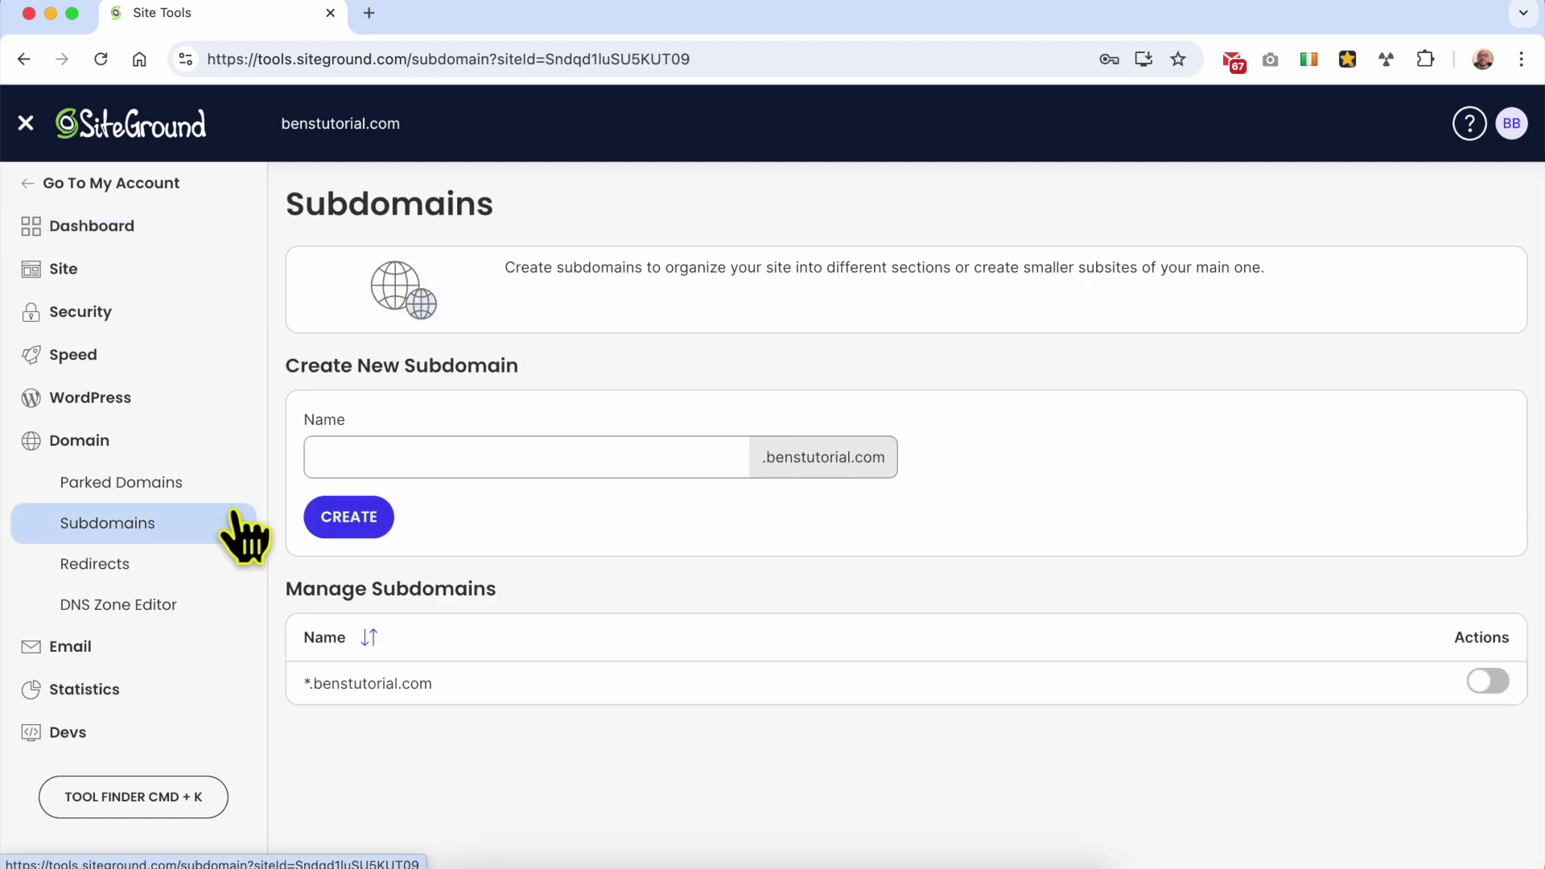
{"action": "triple_click", "coordinate": [408, 366]}
{"action": "left_click", "coordinate": [411, 457]}
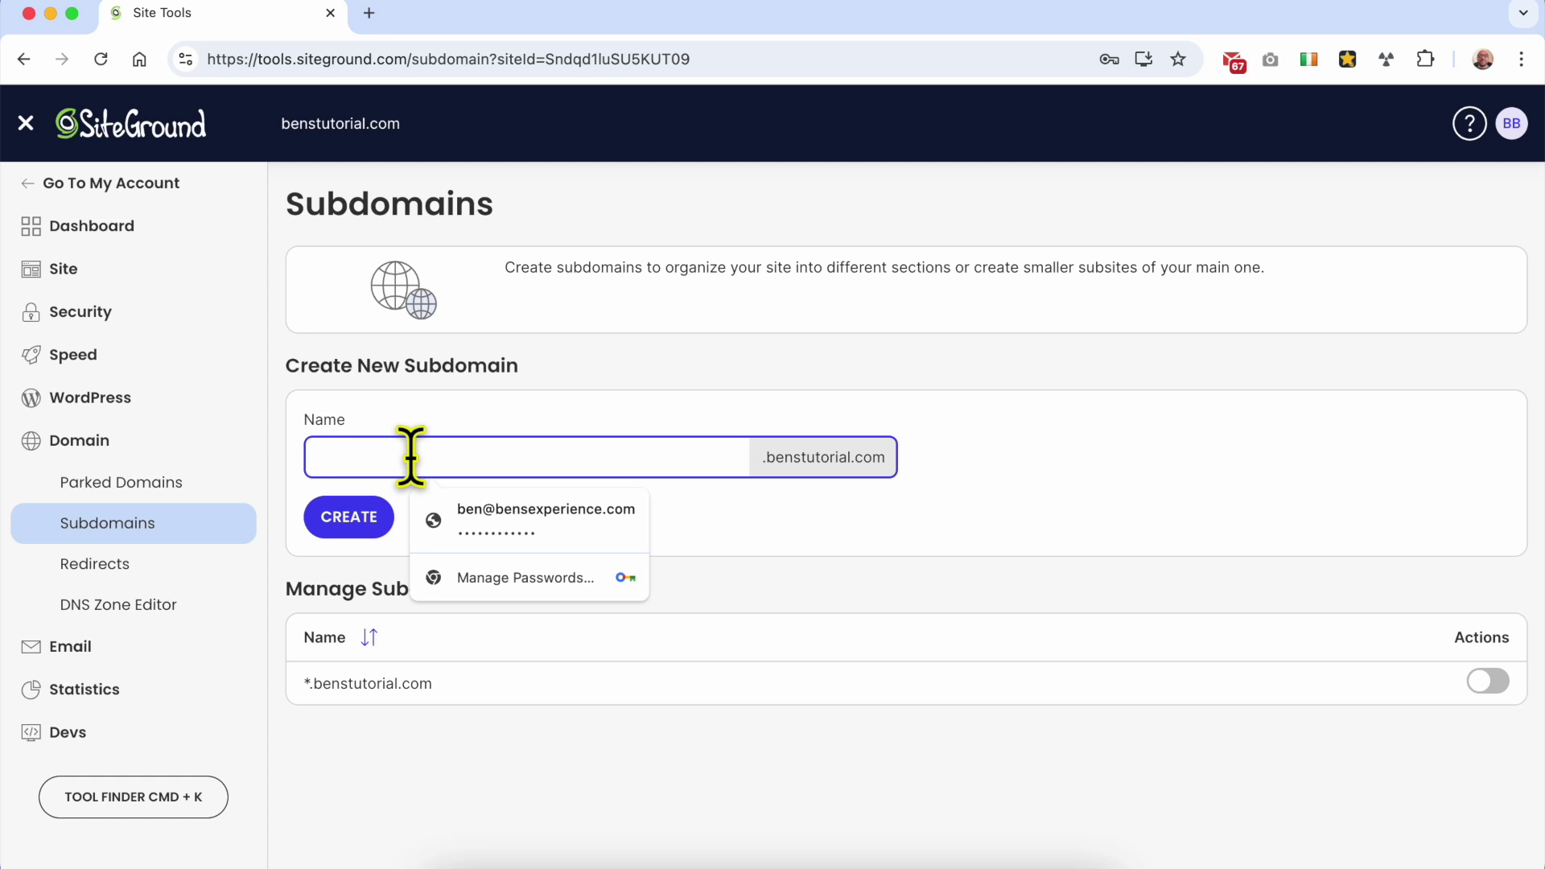
{"action": "type", "text": "blog"}
{"action": "left_click", "coordinate": [510, 545]}
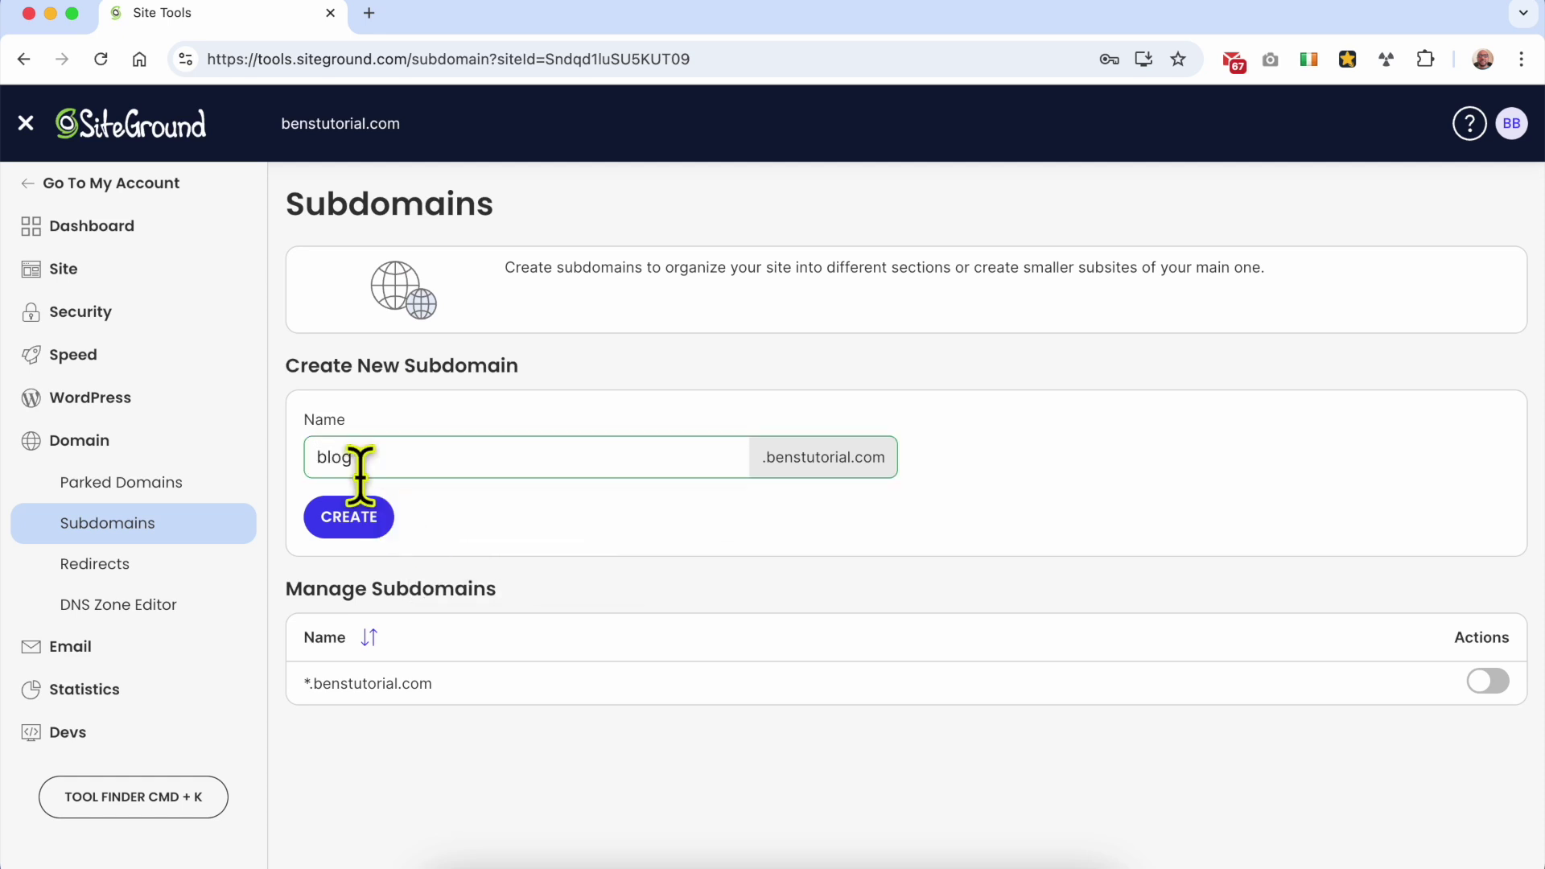
{"action": "double_click", "coordinate": [339, 457]}
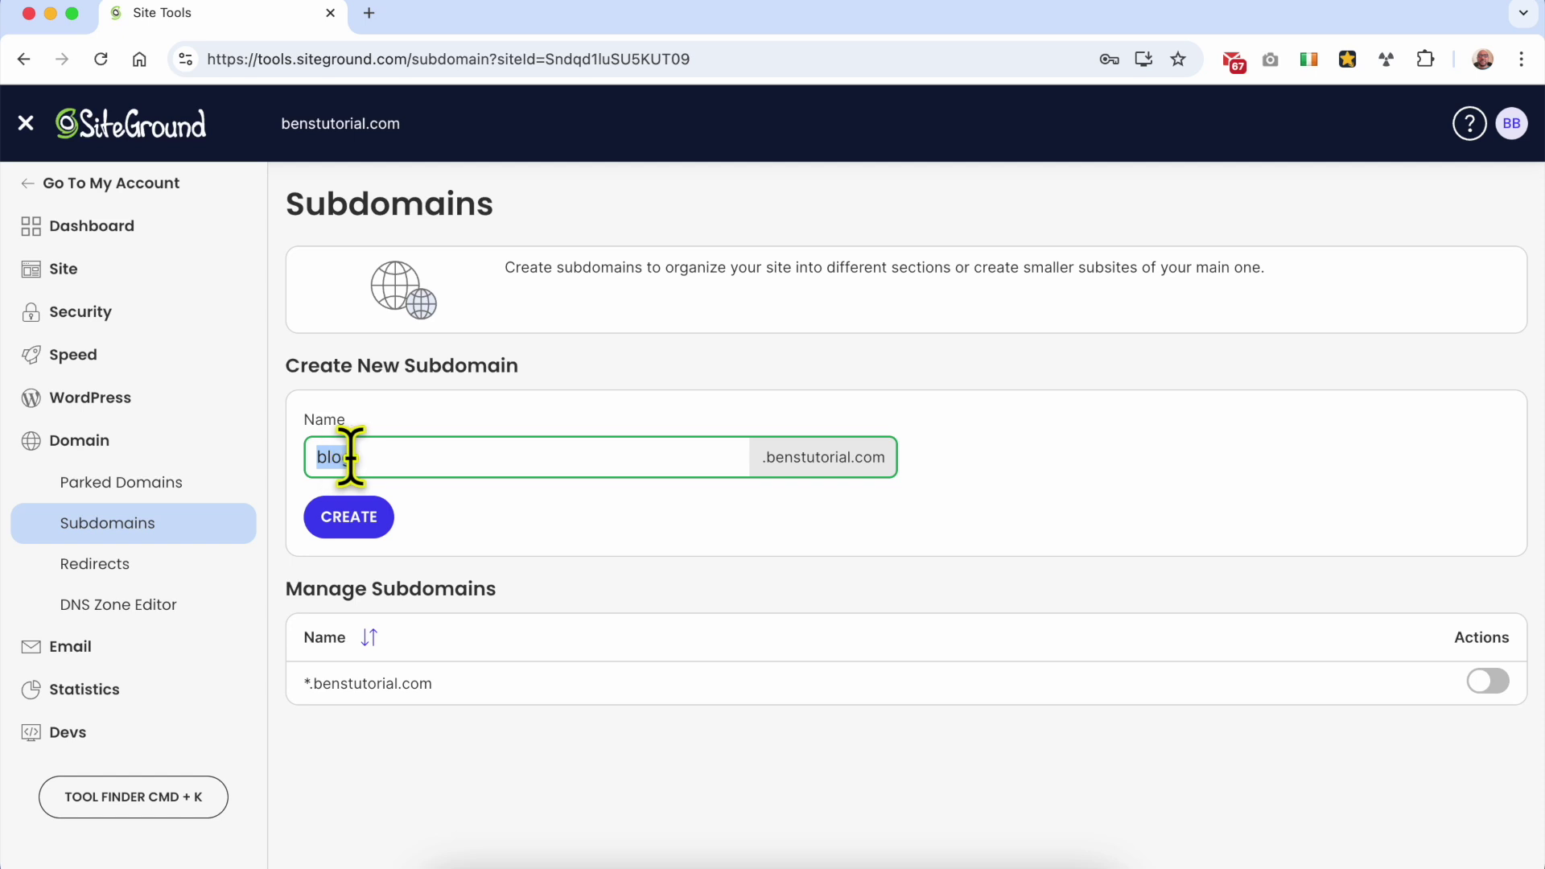
{"action": "left_click", "coordinate": [859, 483]}
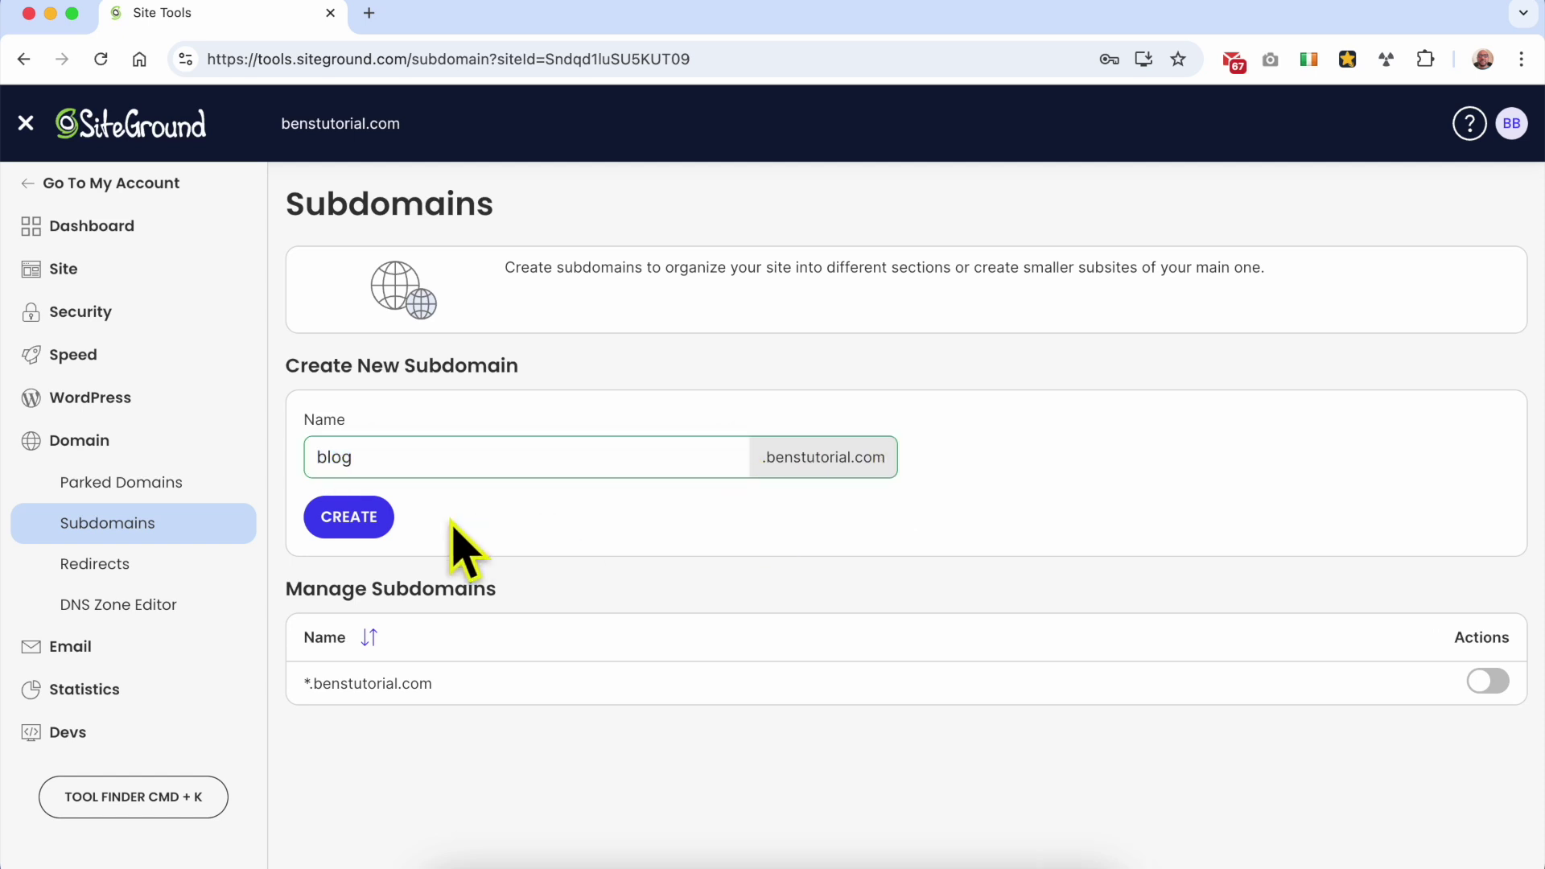
{"action": "left_click", "coordinate": [366, 523]}
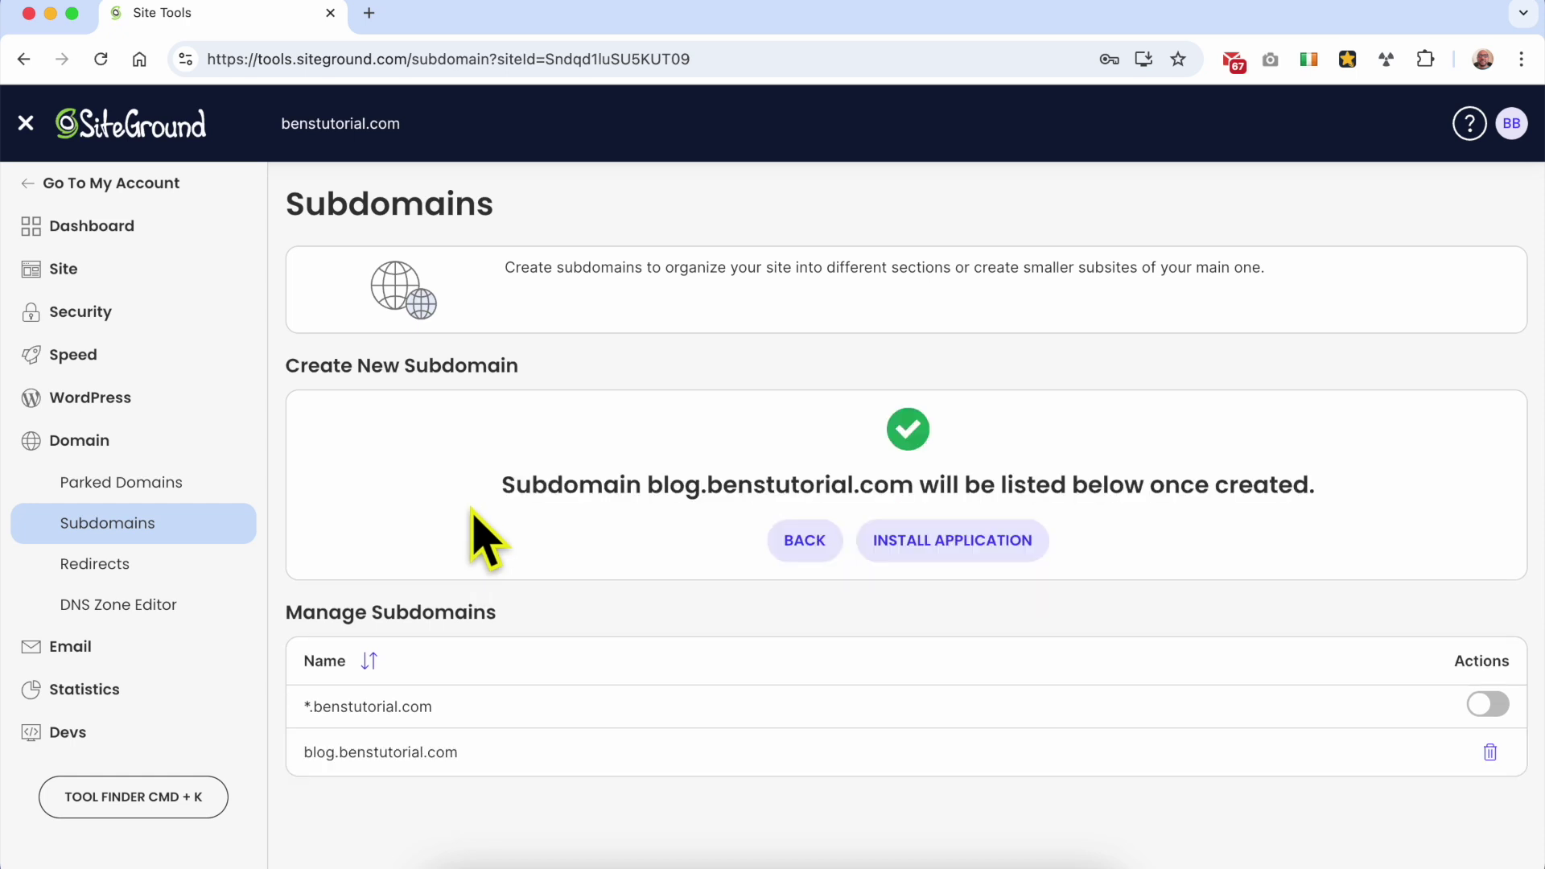
Step: Review the blog.benstutorial.com confirmation, then go to WordPress > Install & Manage
{"action": "left_click_drag", "start_coordinate": [500, 484], "coordinate": [905, 481]}
{"action": "left_click", "coordinate": [648, 483]}
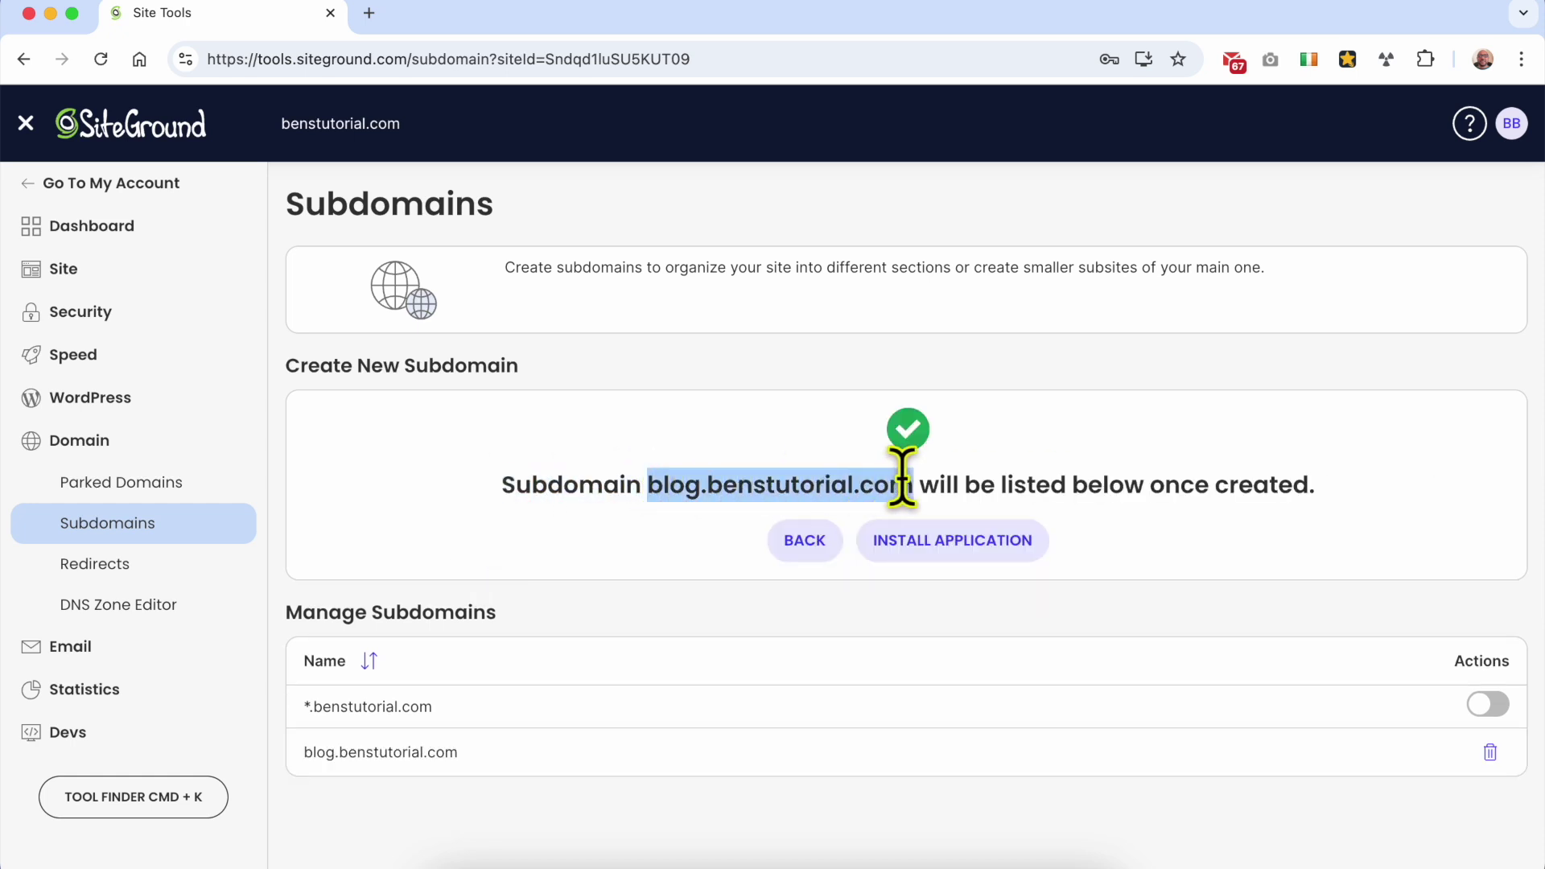
{"action": "left_click", "coordinate": [1159, 545]}
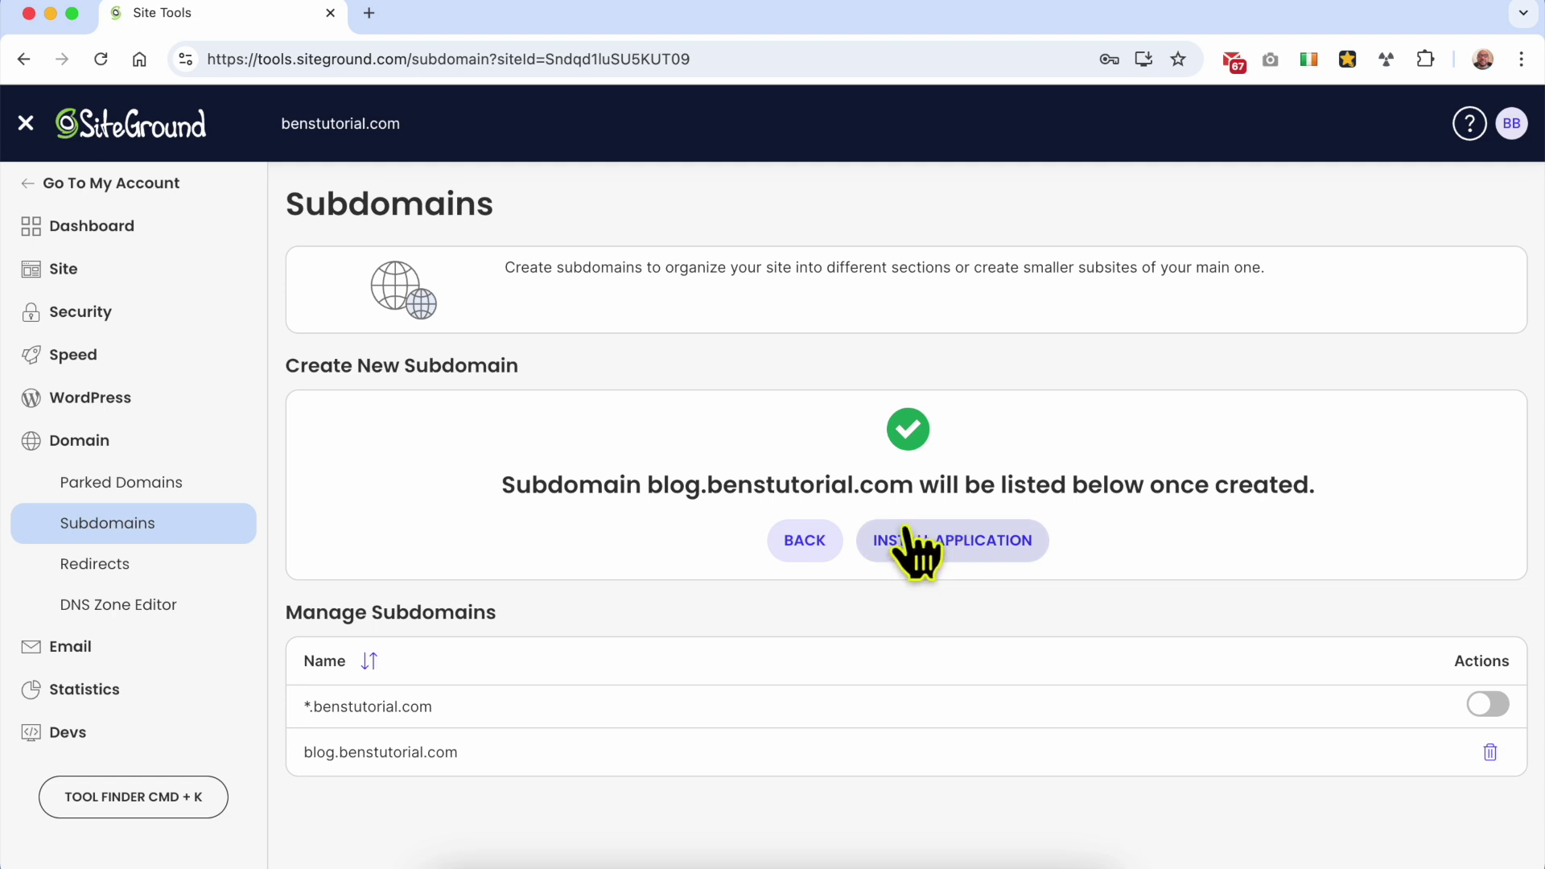
{"action": "left_click", "coordinate": [173, 398]}
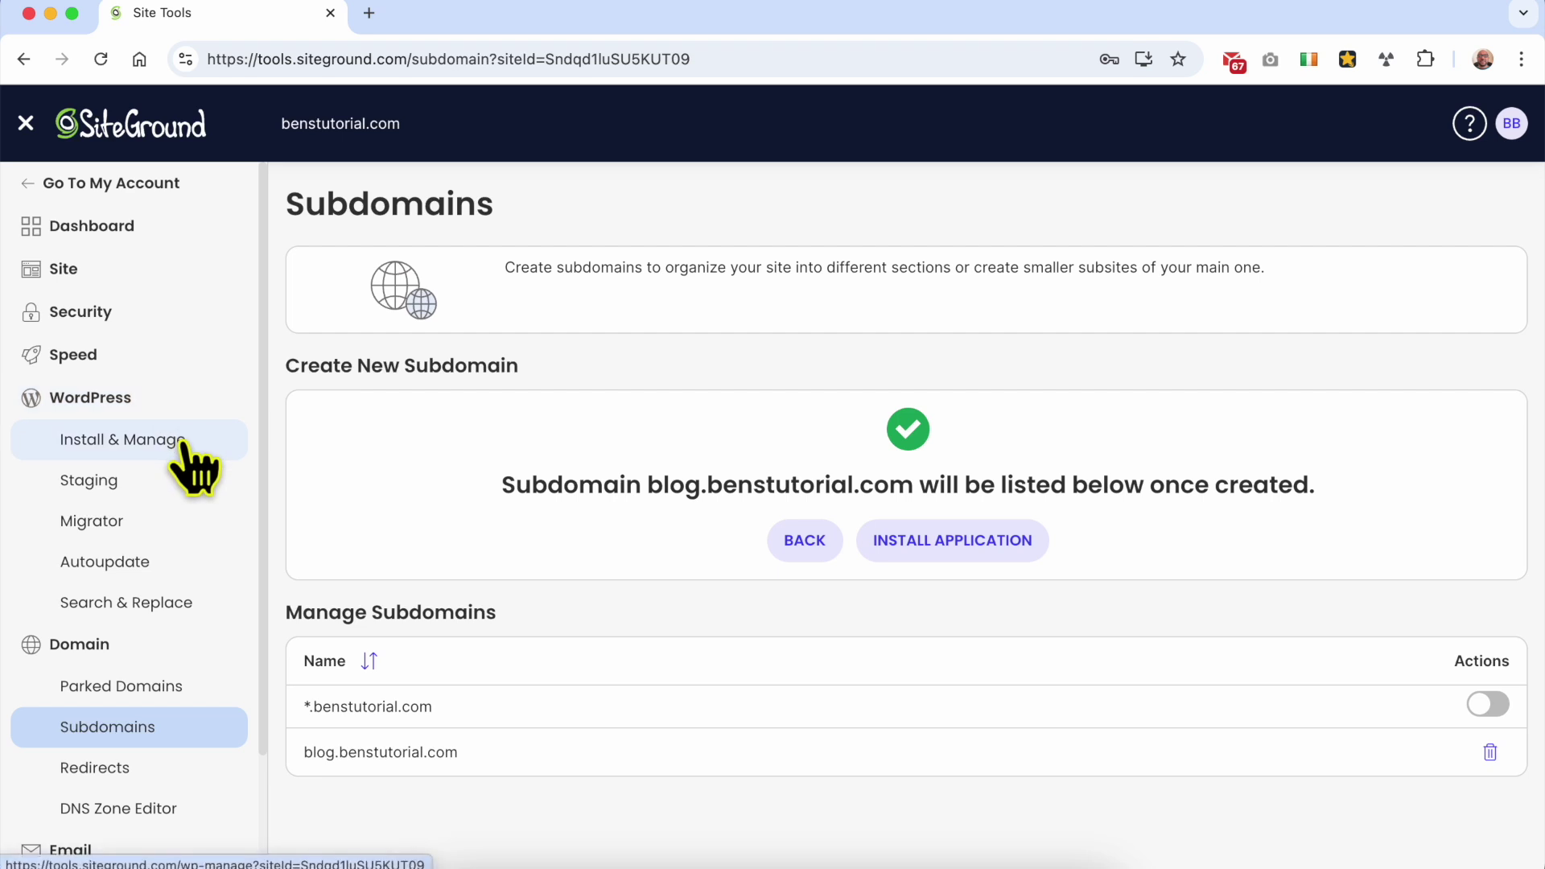
{"action": "left_click", "coordinate": [193, 442]}
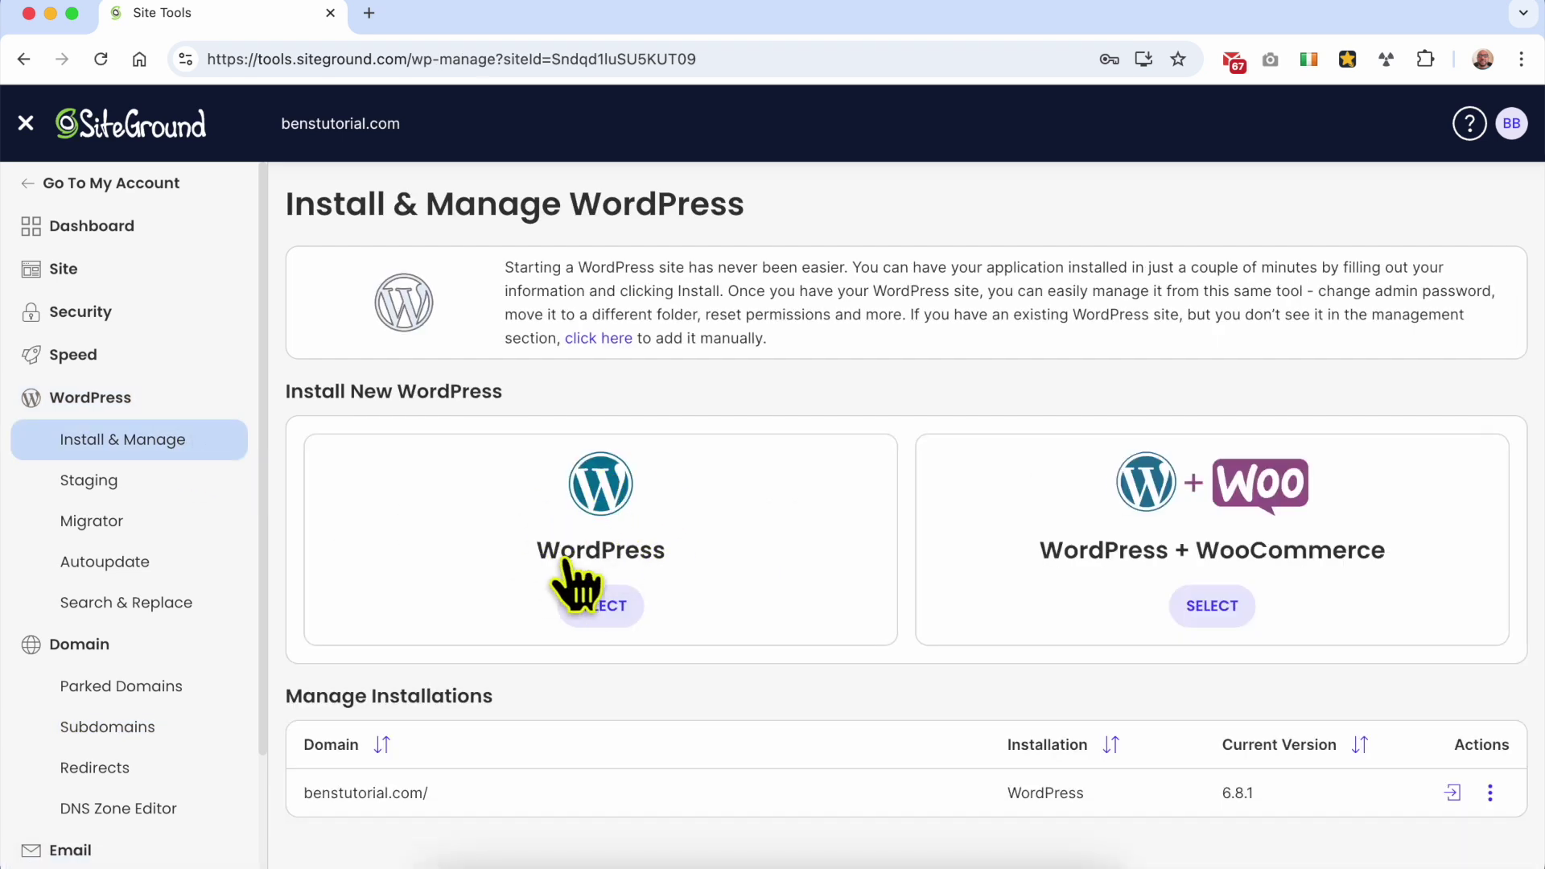
Step: Start a plain WordPress install on blog.benstutorial.com in English (United States), Main folder
{"action": "left_click", "coordinate": [605, 609]}
{"action": "scroll", "coordinate": [748, 539], "scroll_direction": "down", "scroll_amount": 3}
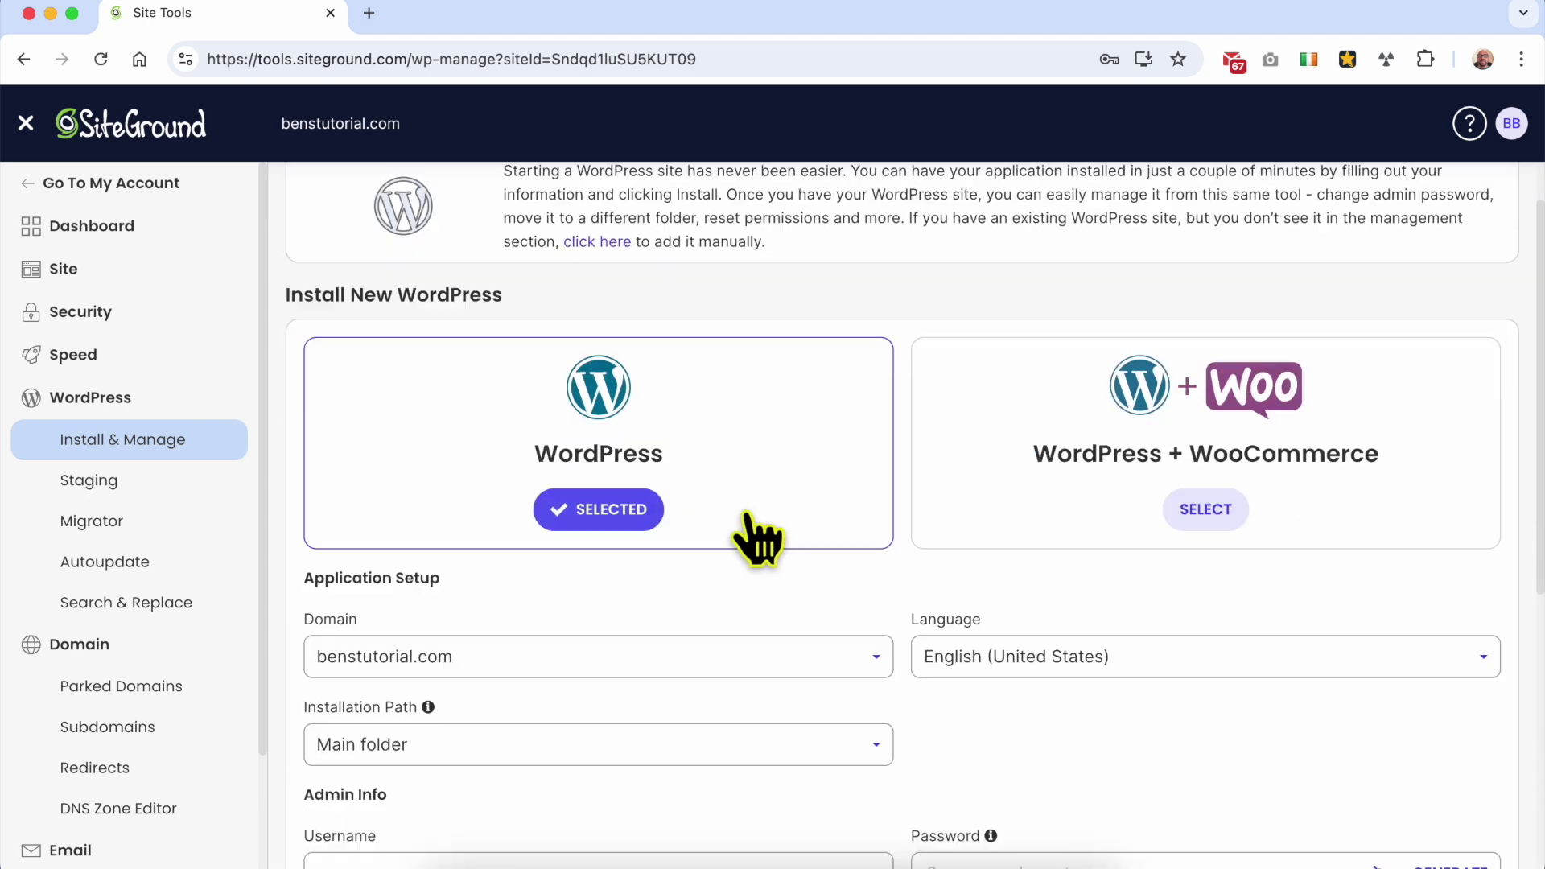
{"action": "scroll", "coordinate": [709, 533], "scroll_direction": "down", "scroll_amount": 2}
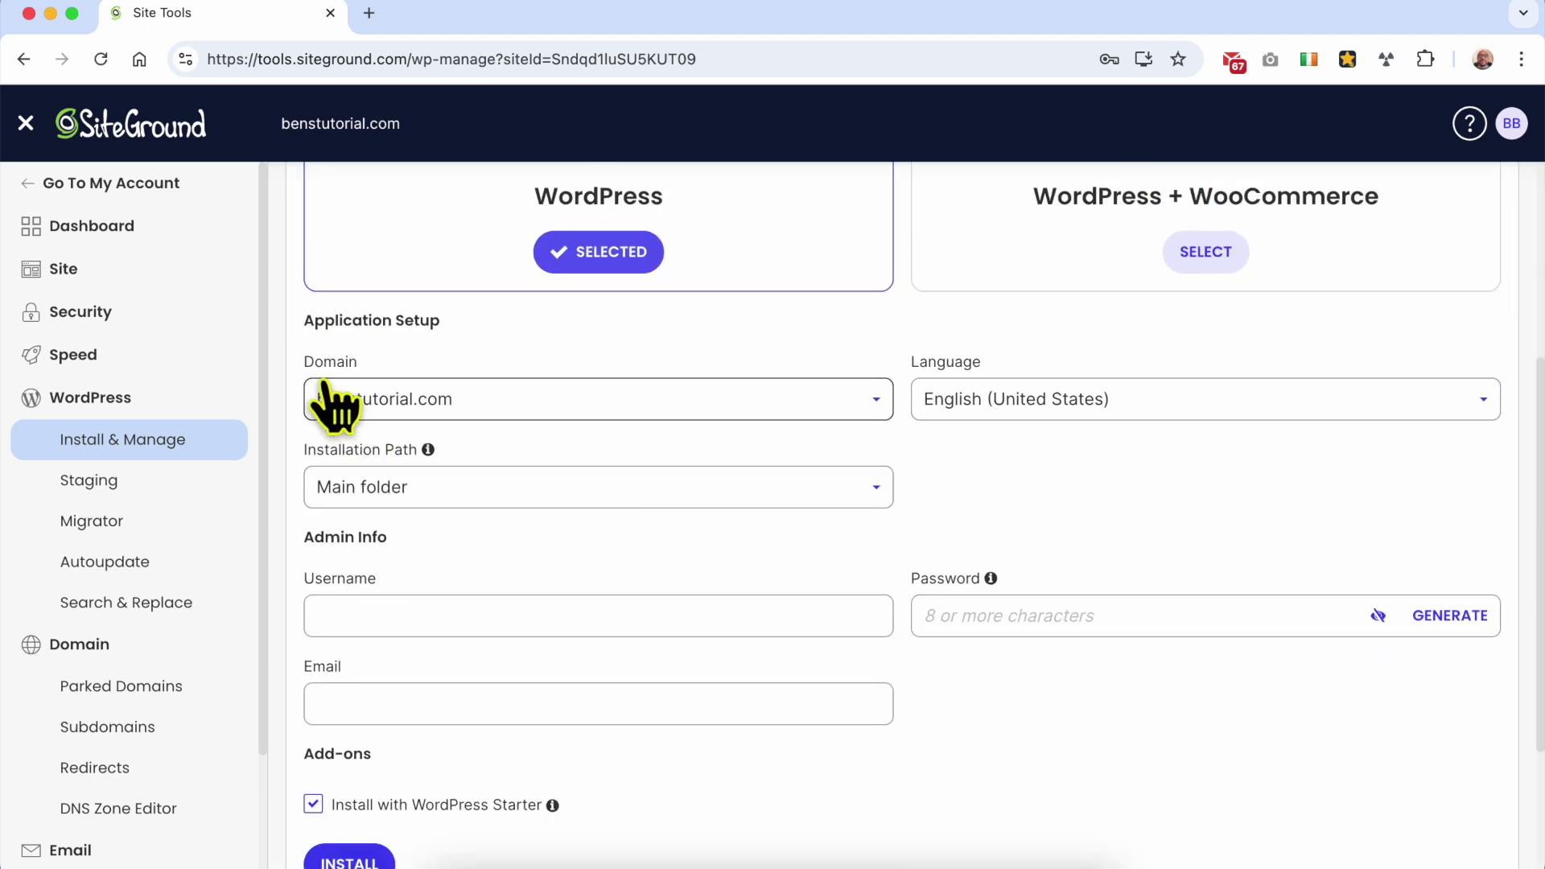
{"action": "left_click", "coordinate": [431, 402]}
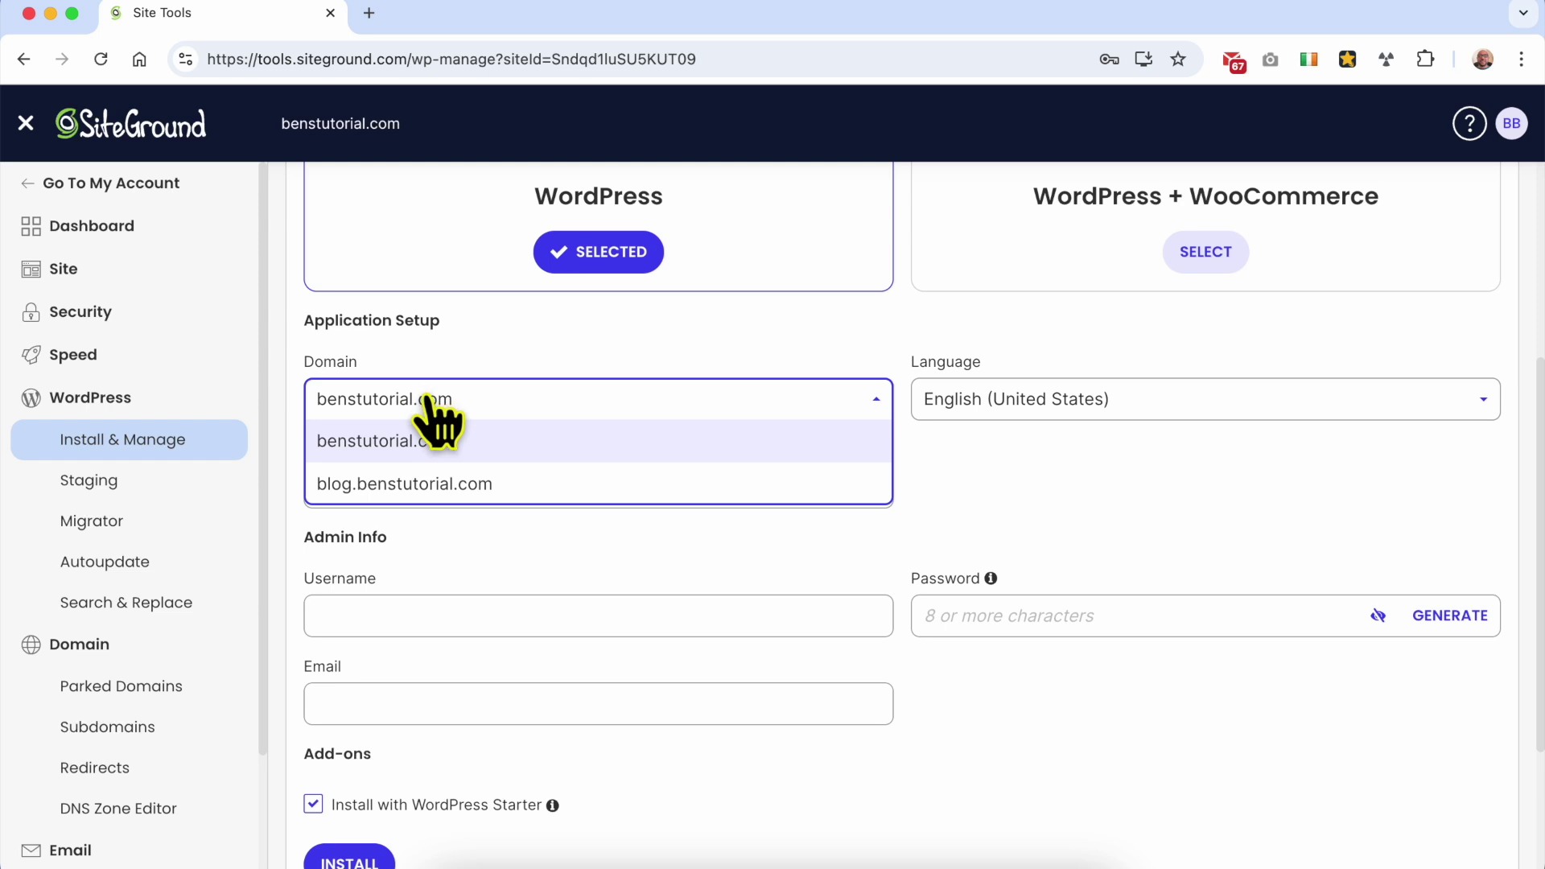
{"action": "left_click", "coordinate": [441, 485]}
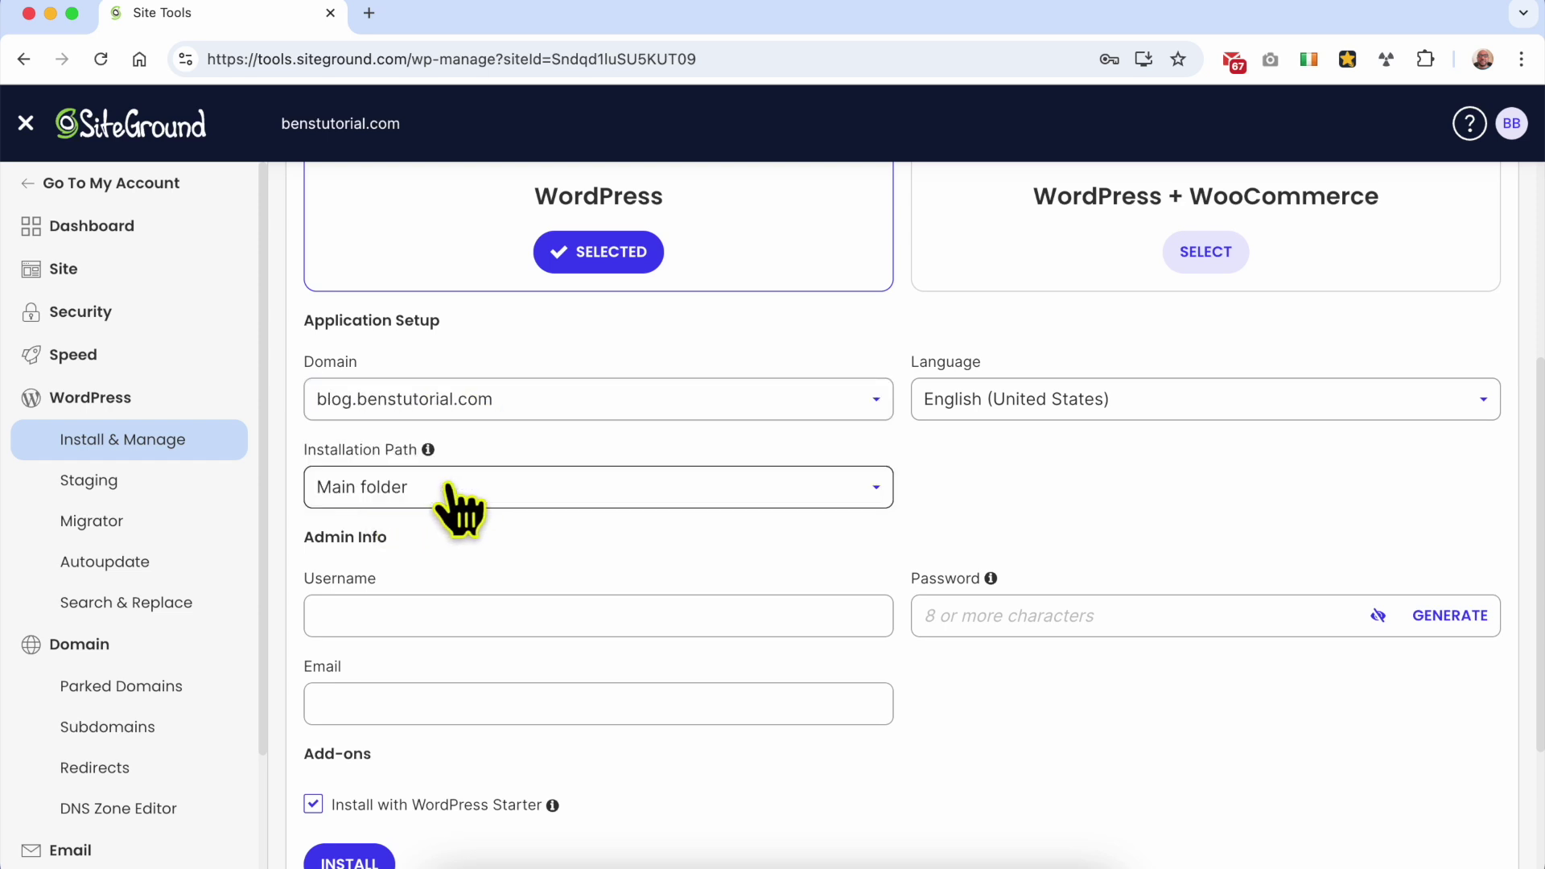
{"action": "left_click", "coordinate": [1032, 414]}
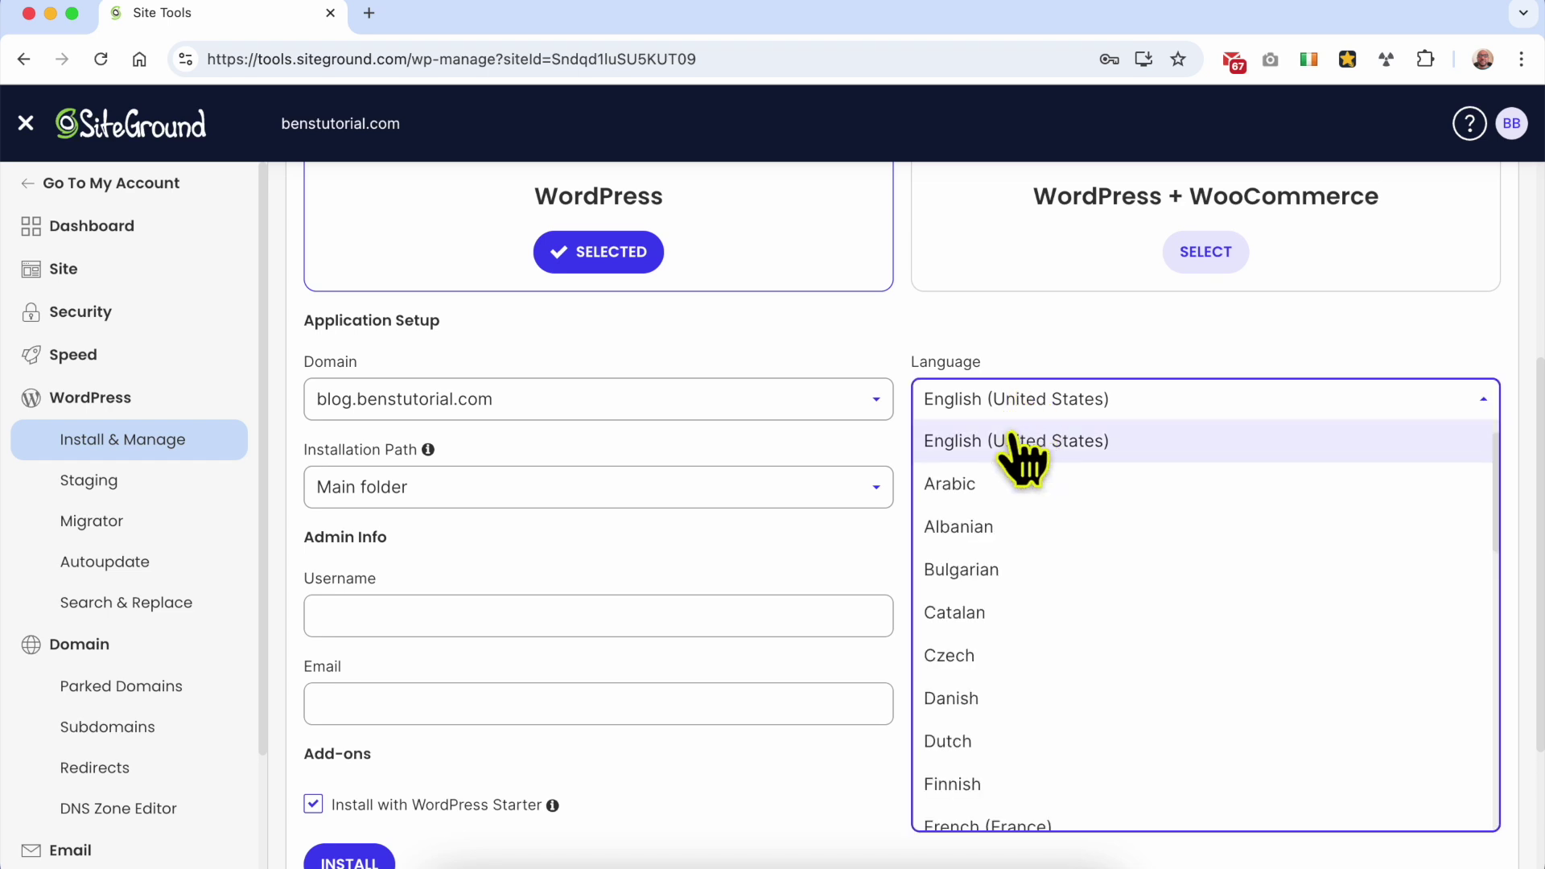
{"action": "left_click", "coordinate": [1015, 441]}
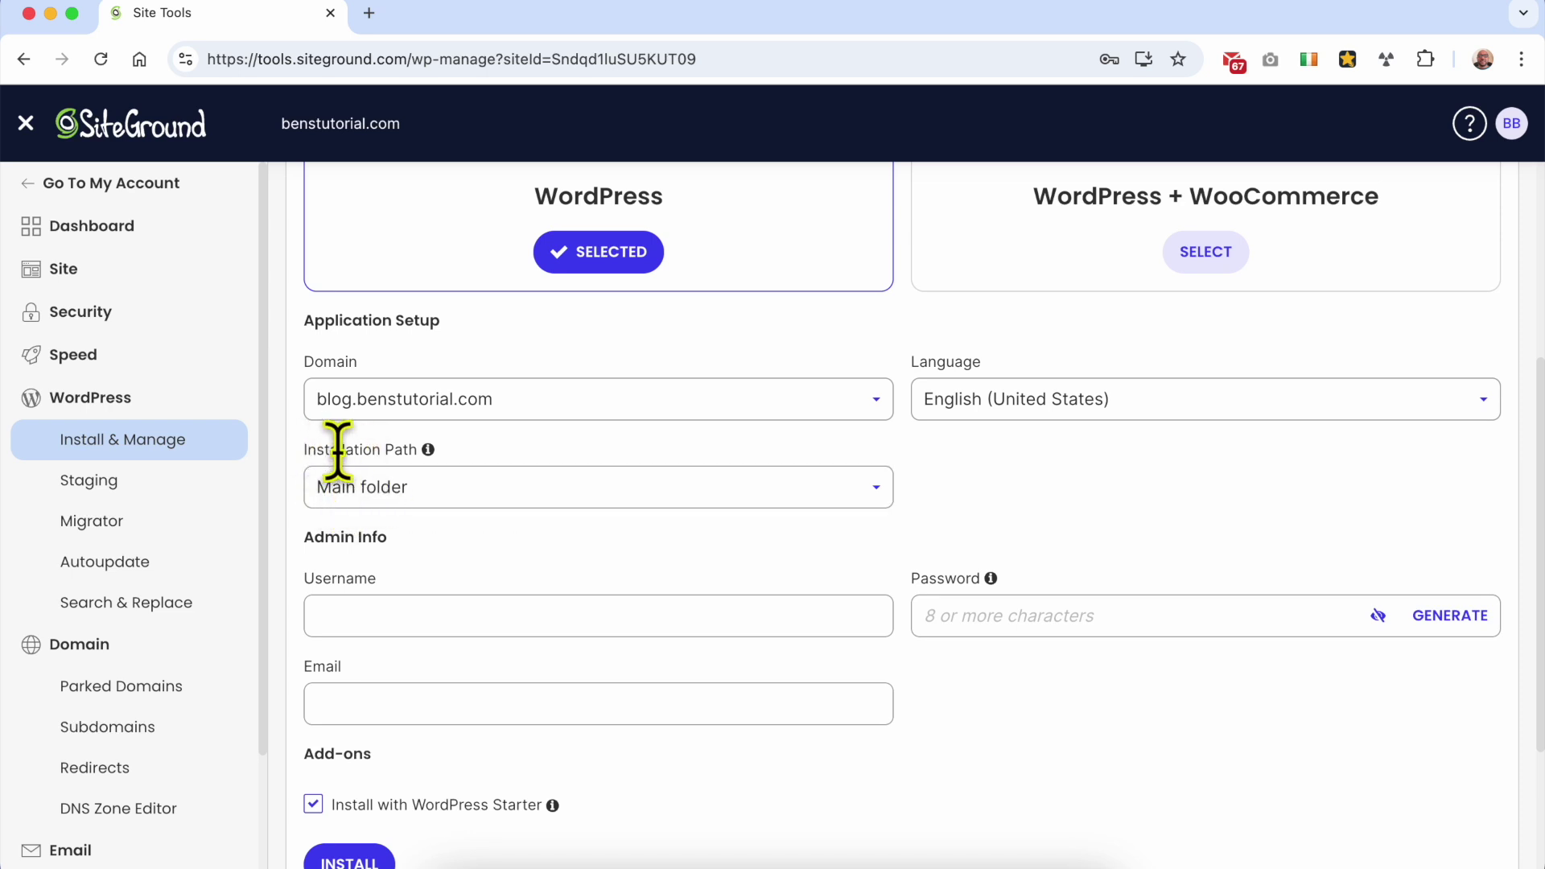
{"action": "left_click", "coordinate": [475, 485]}
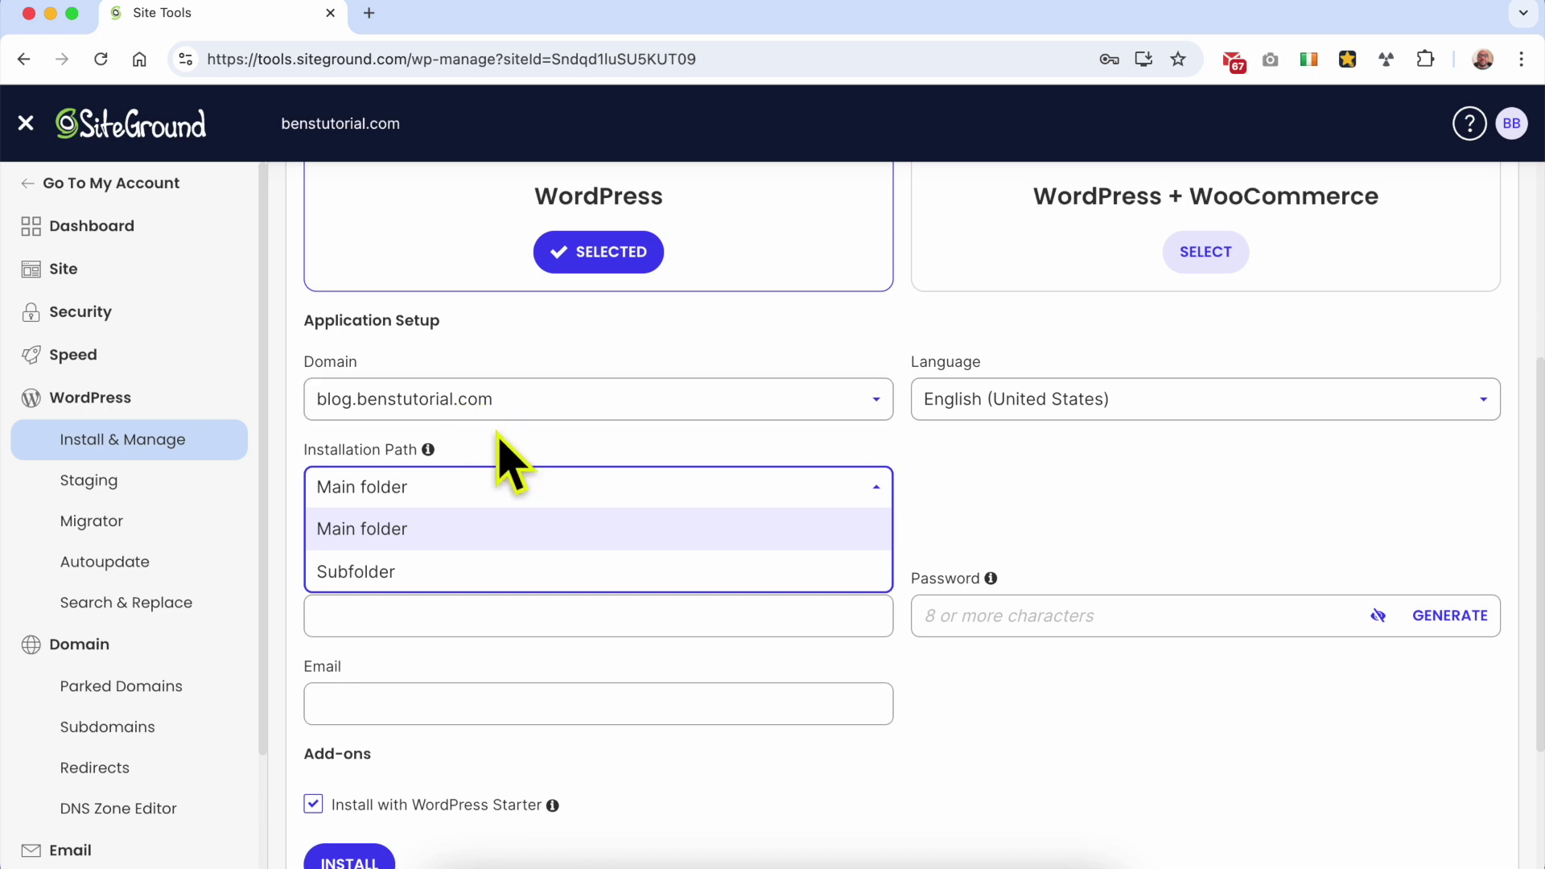
{"action": "left_click", "coordinate": [452, 528]}
{"action": "left_click", "coordinate": [410, 616]}
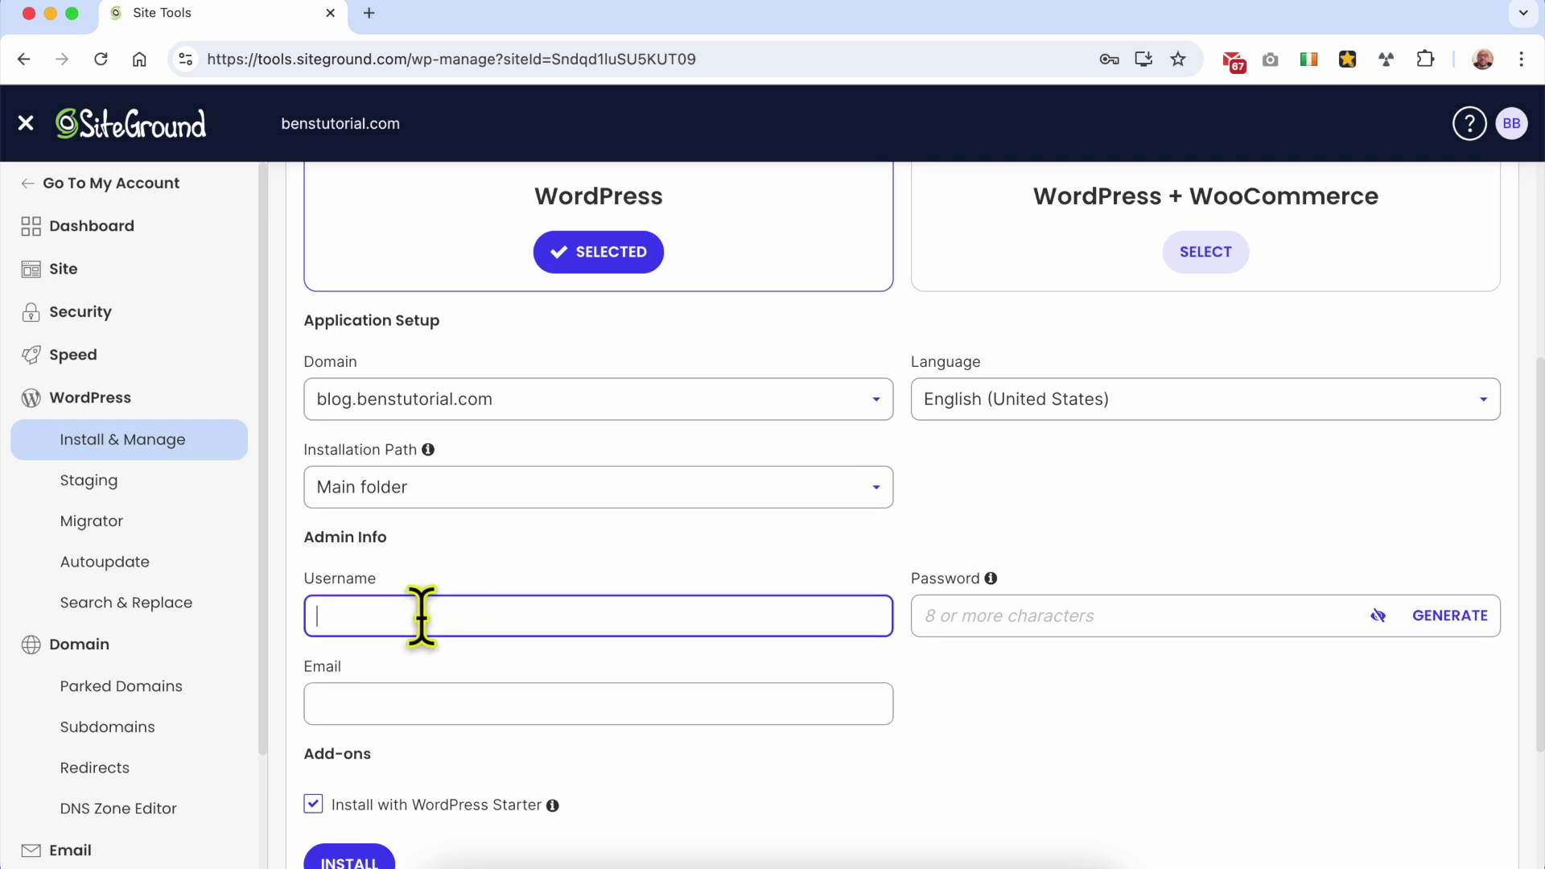
{"action": "scroll", "coordinate": [466, 632], "scroll_direction": "down", "scroll_amount": 3}
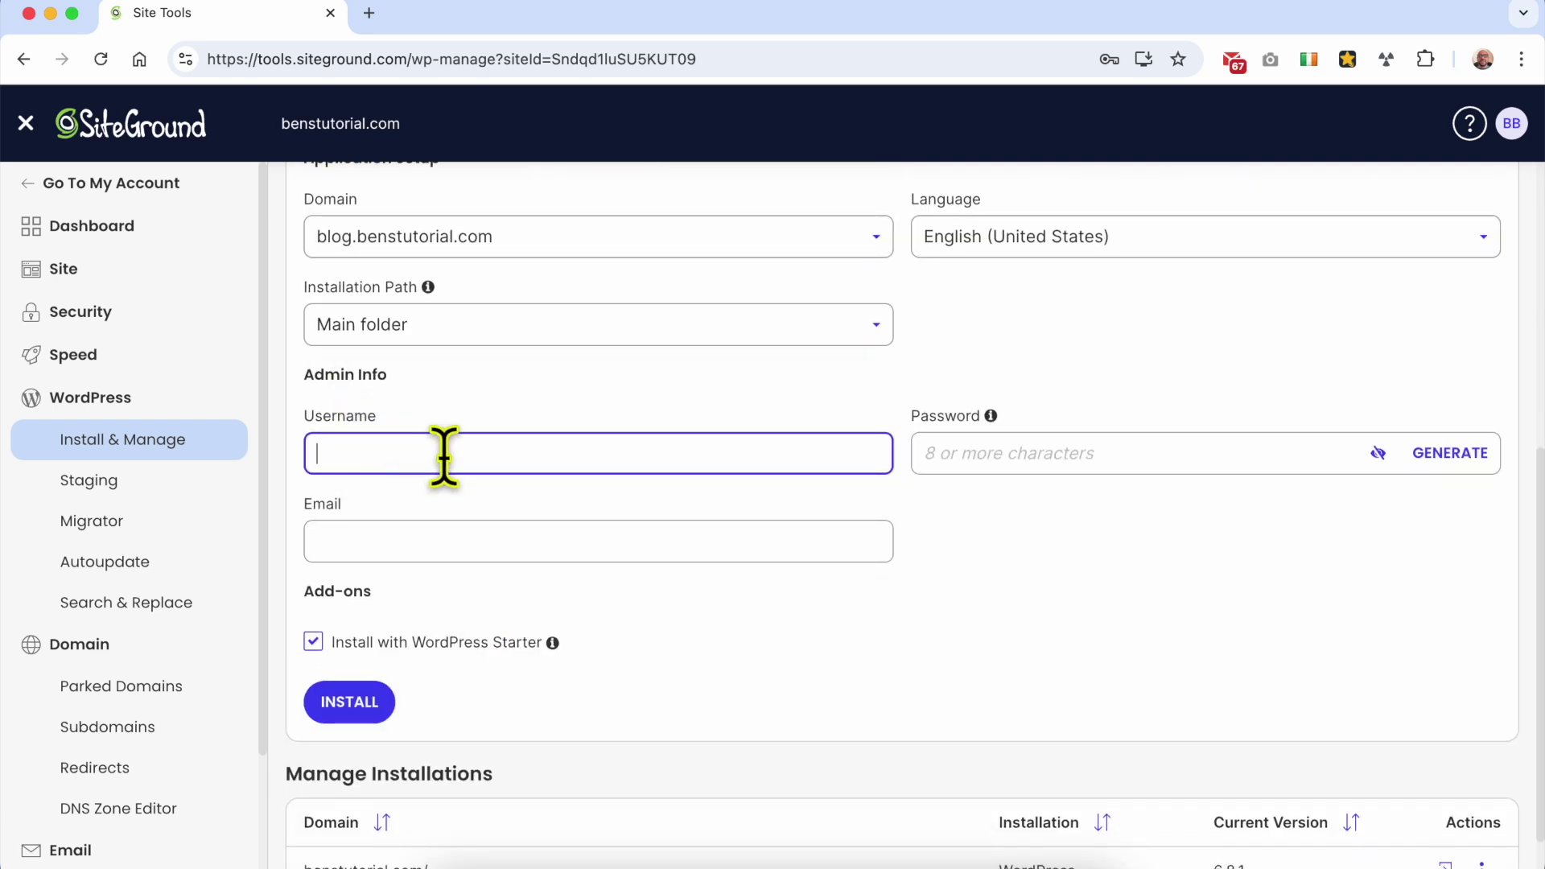
Step: Enter the admin username and password for the WordPress install
{"action": "type", "text": "Ben"}
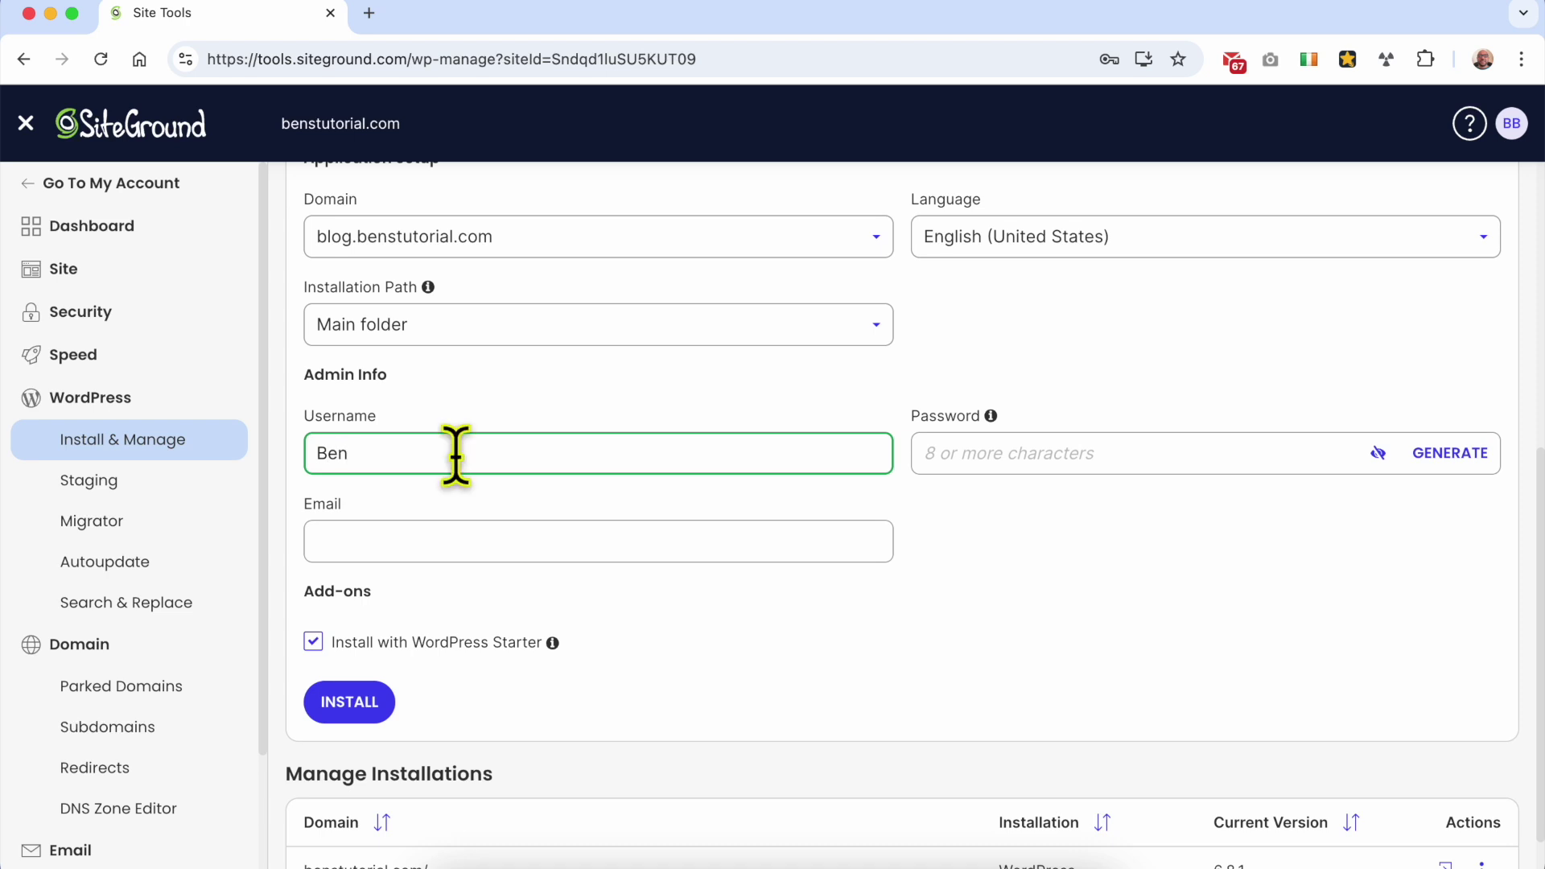
{"action": "left_click", "coordinate": [1021, 448]}
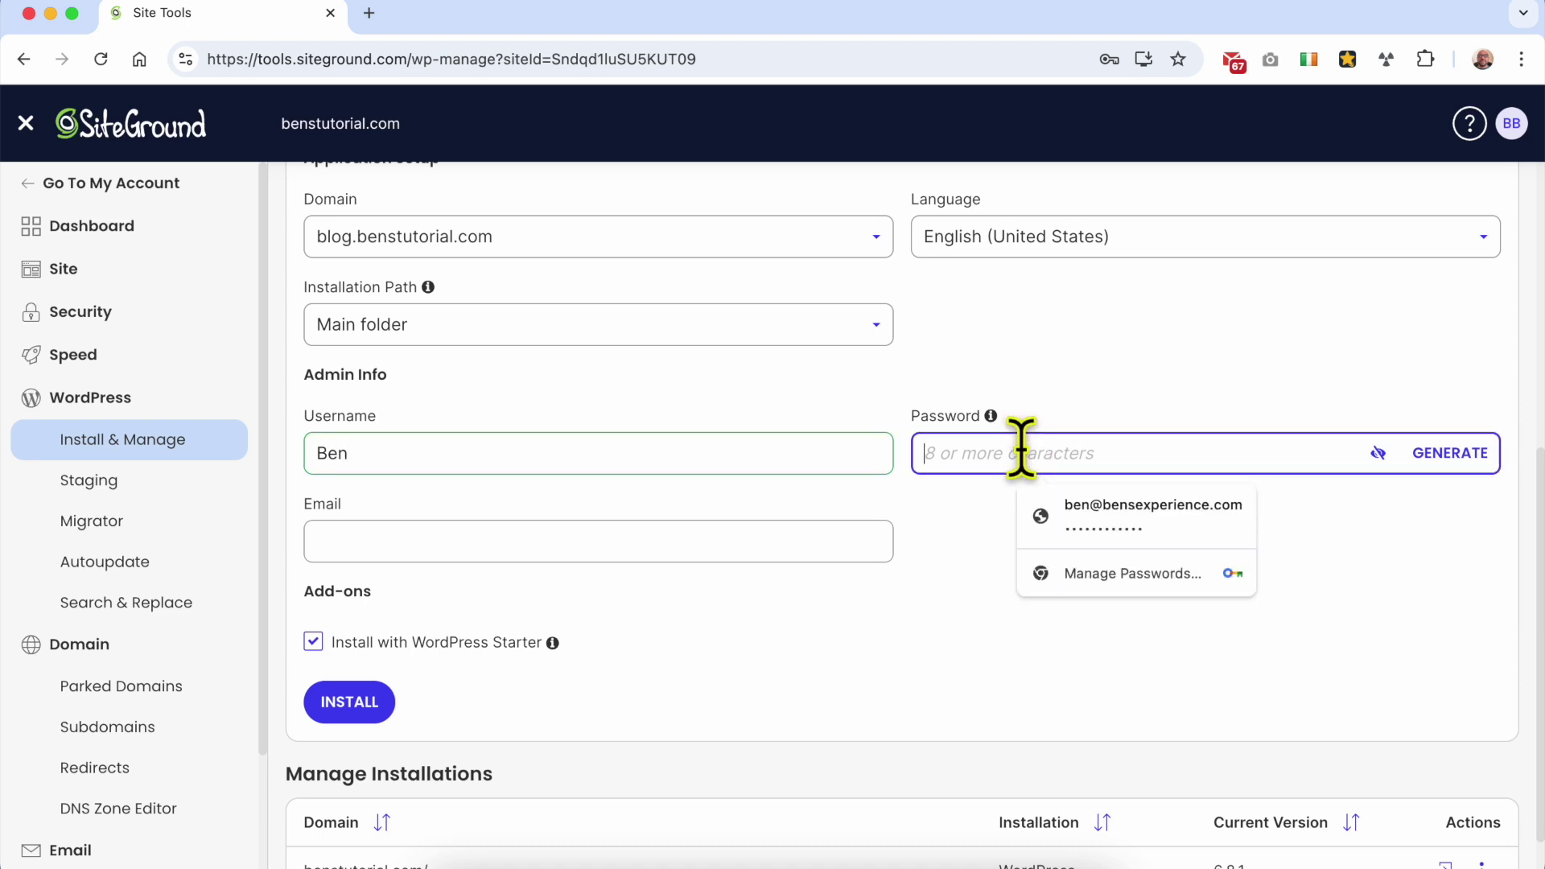
{"action": "type", "text": "a*******"}
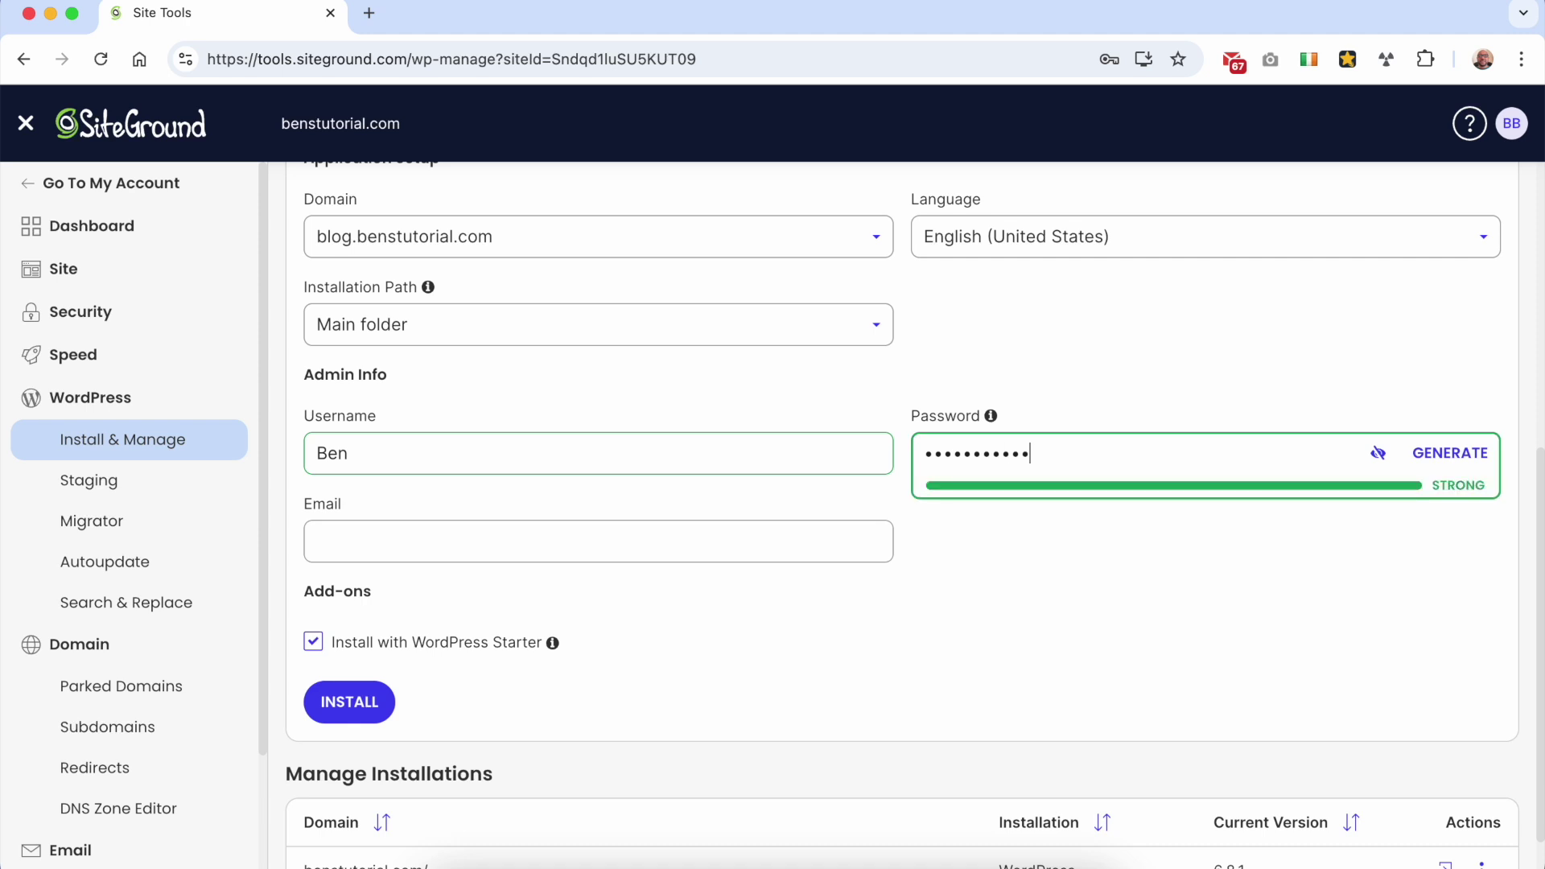
{"action": "left_click", "coordinate": [904, 638]}
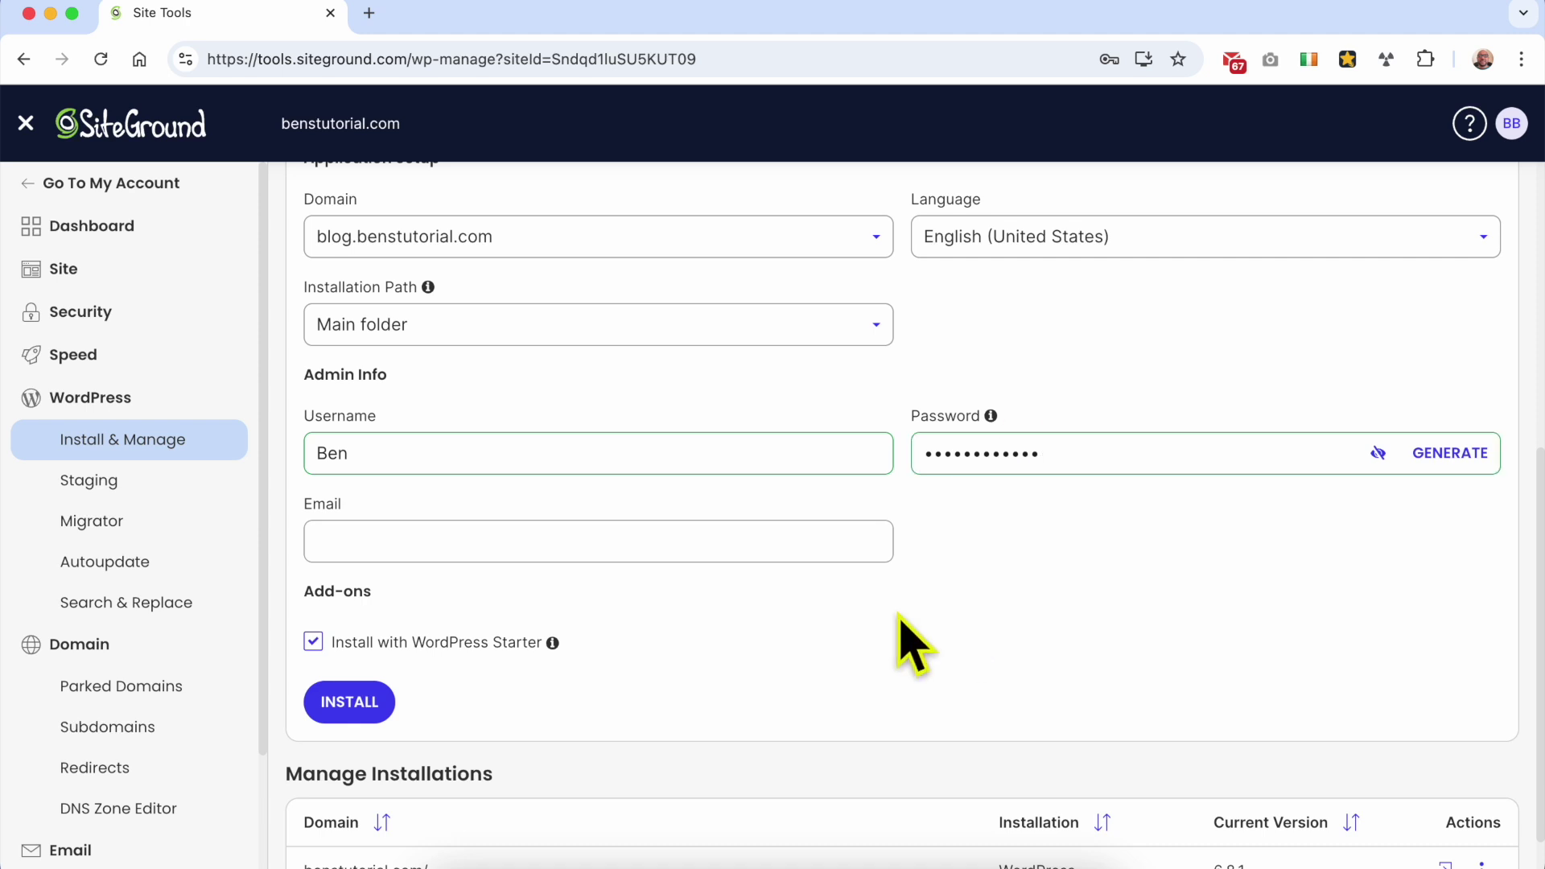
Step: Fill in the admin e-mail address and uncheck Install with WordPress Starter
{"action": "left_click", "coordinate": [392, 540]}
{"action": "left_click", "coordinate": [583, 716]}
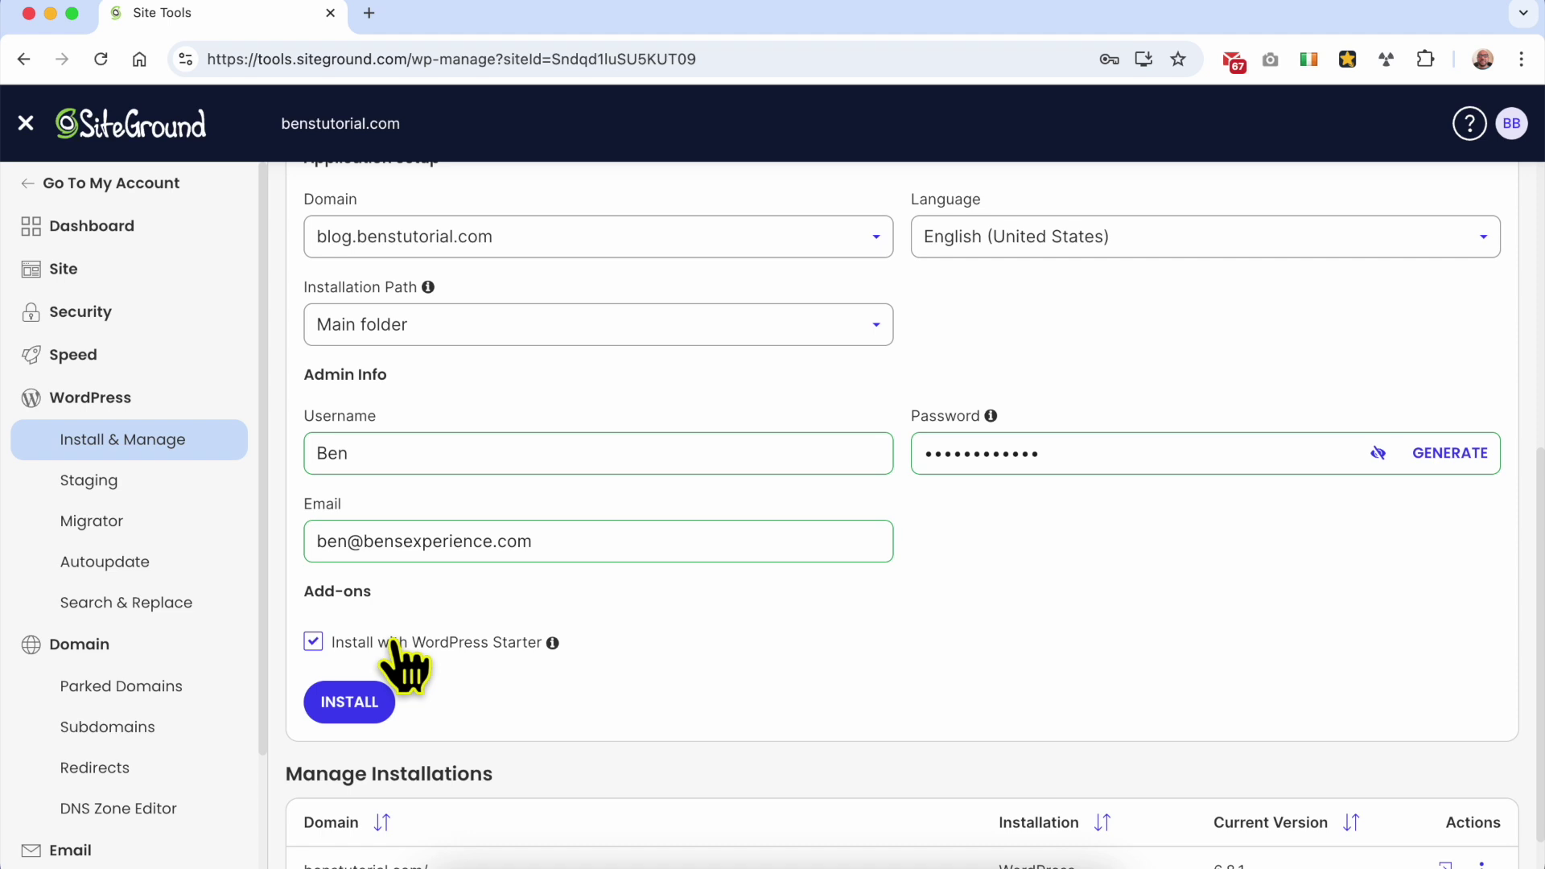
{"action": "left_click", "coordinate": [391, 642]}
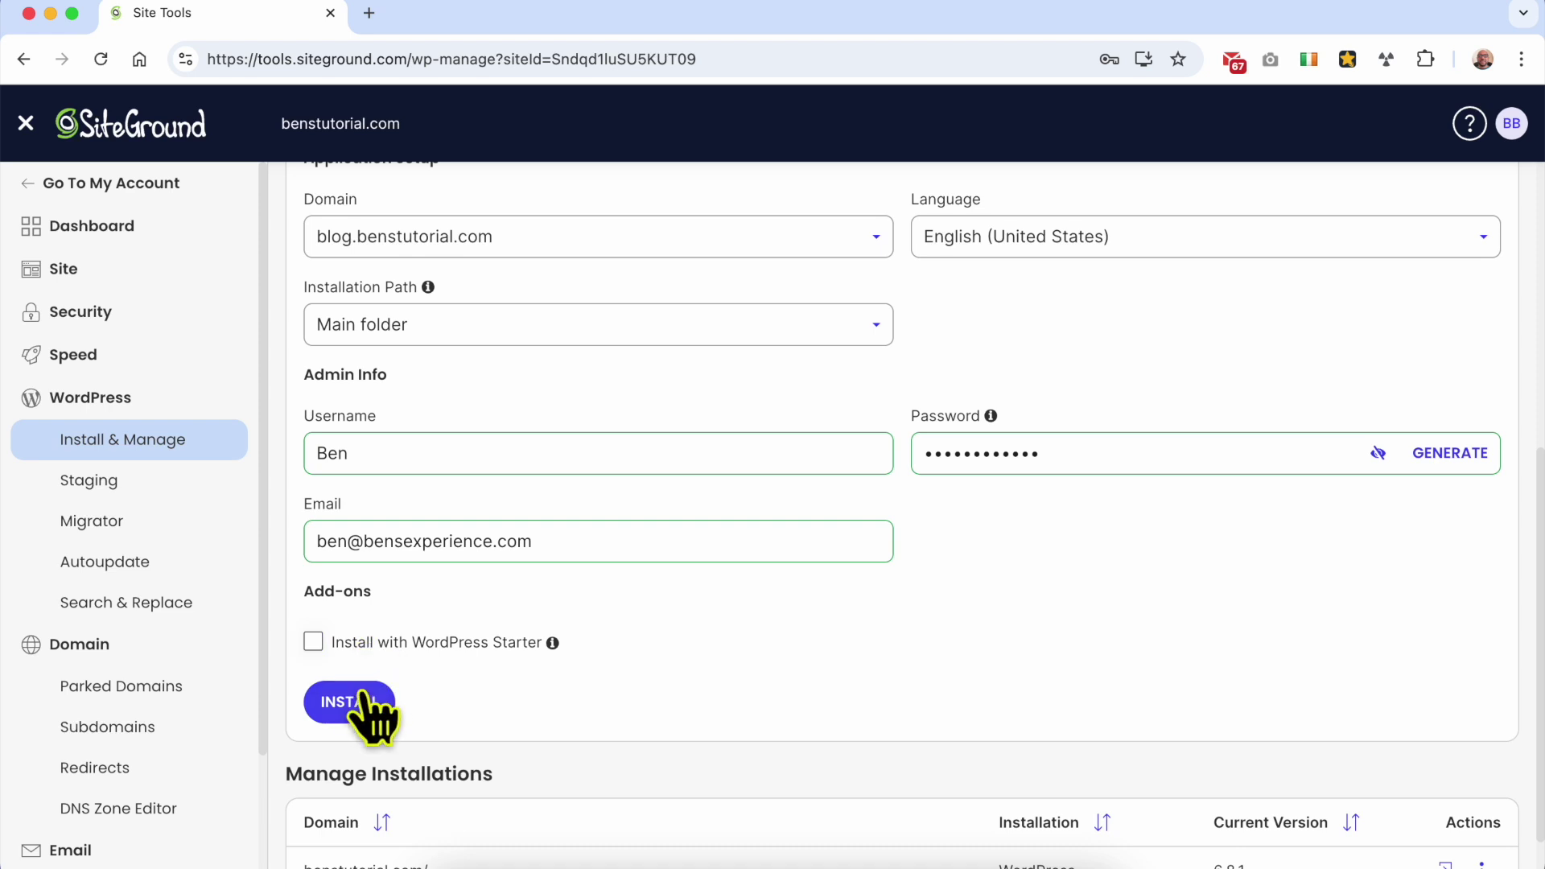
{"action": "scroll", "coordinate": [366, 708], "scroll_direction": "down", "scroll_amount": 2}
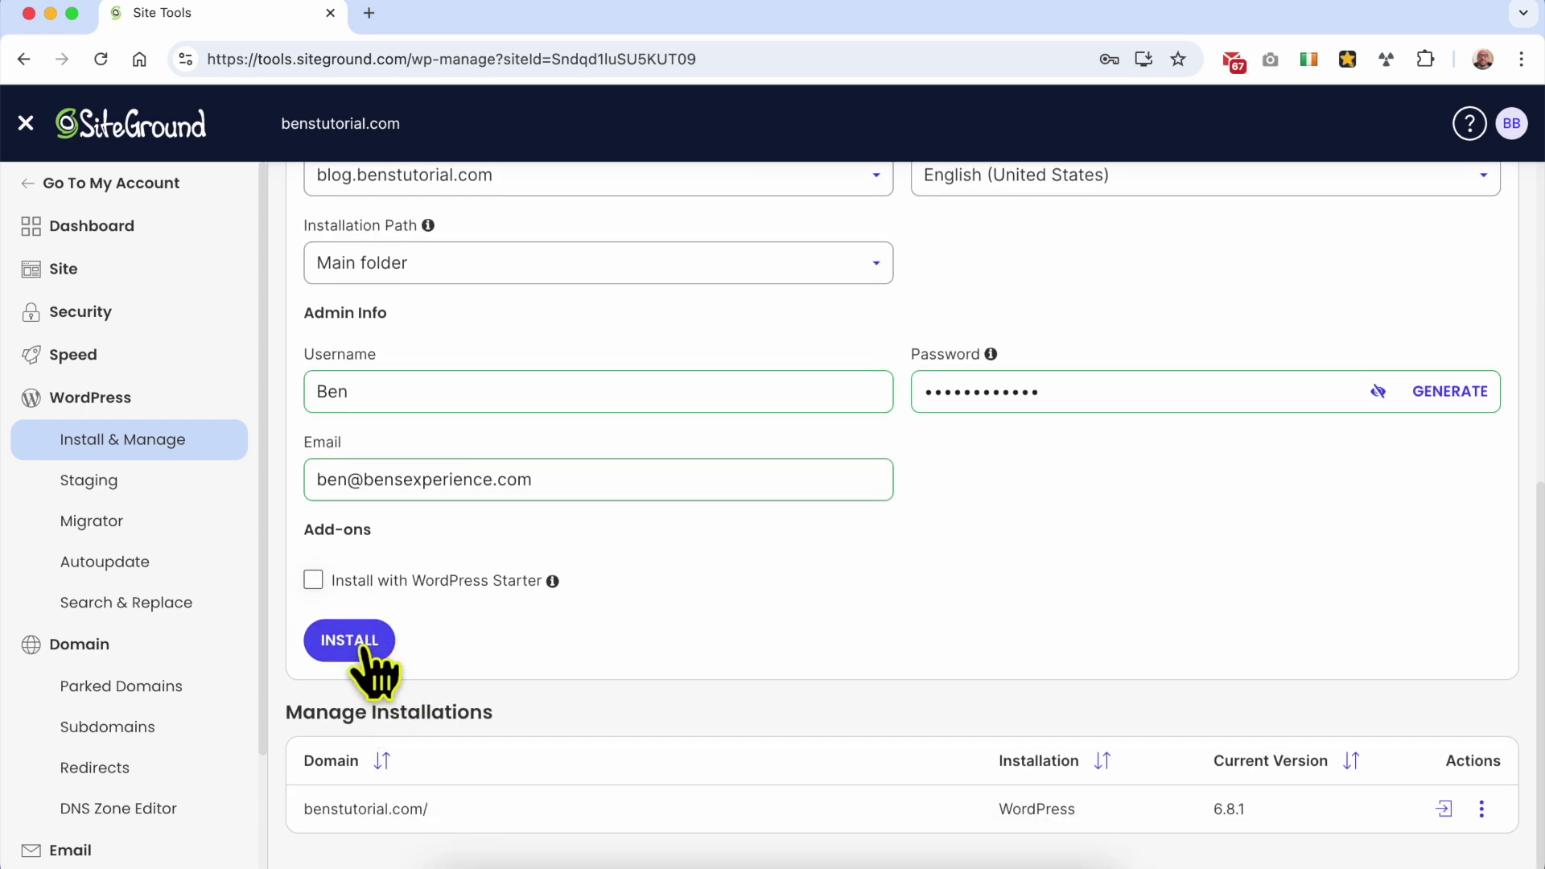
Step: Run the WordPress install, go back from the failure message, and install again
{"action": "left_click", "coordinate": [359, 641]}
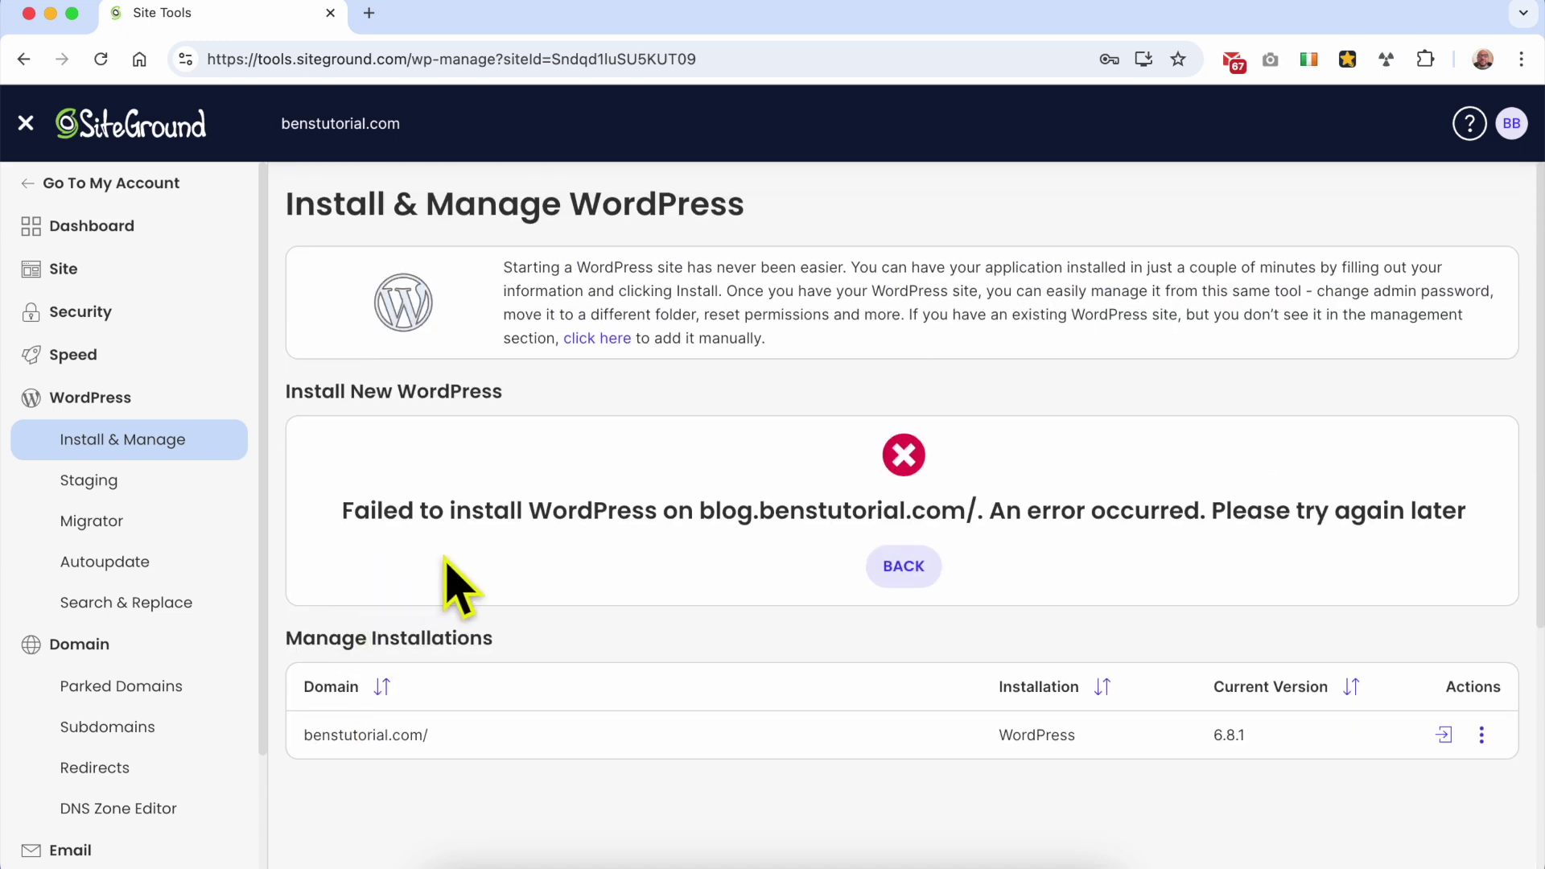
{"action": "left_click", "coordinate": [895, 568]}
{"action": "scroll", "coordinate": [732, 587], "scroll_direction": "down", "scroll_amount": 5}
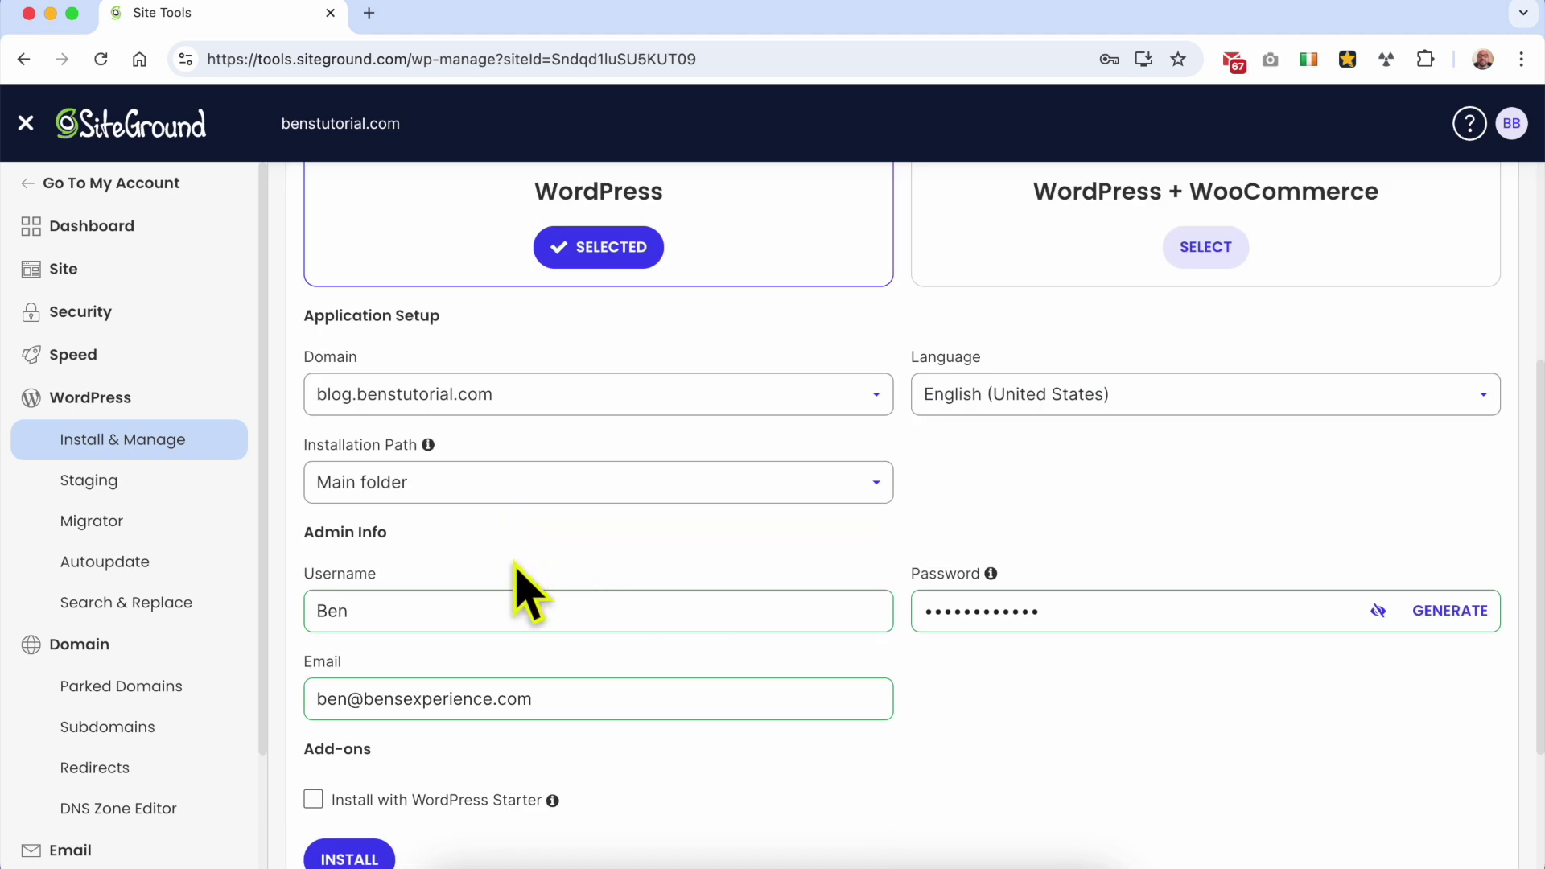
{"action": "scroll", "coordinate": [394, 692], "scroll_direction": "down", "scroll_amount": 3}
{"action": "left_click", "coordinate": [361, 656]}
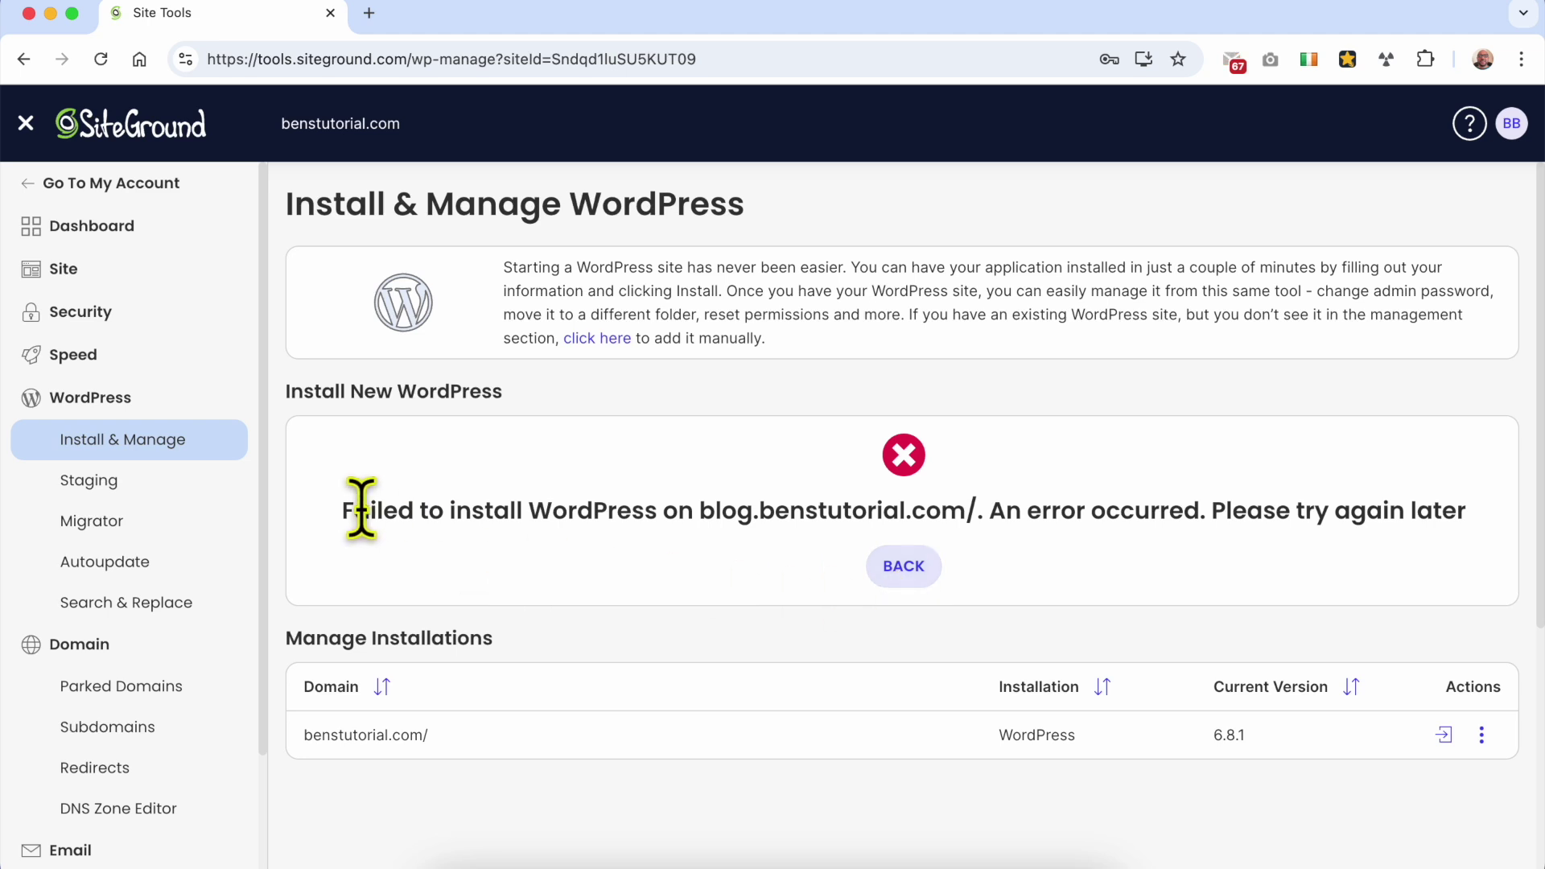
Step: Open blog.benstutorial.com from the failure message in a new Chrome tab
{"action": "left_click_drag", "start_coordinate": [336, 519], "coordinate": [1021, 507]}
{"action": "left_click", "coordinate": [1021, 507]}
{"action": "left_click_drag", "start_coordinate": [698, 508], "coordinate": [964, 508]}
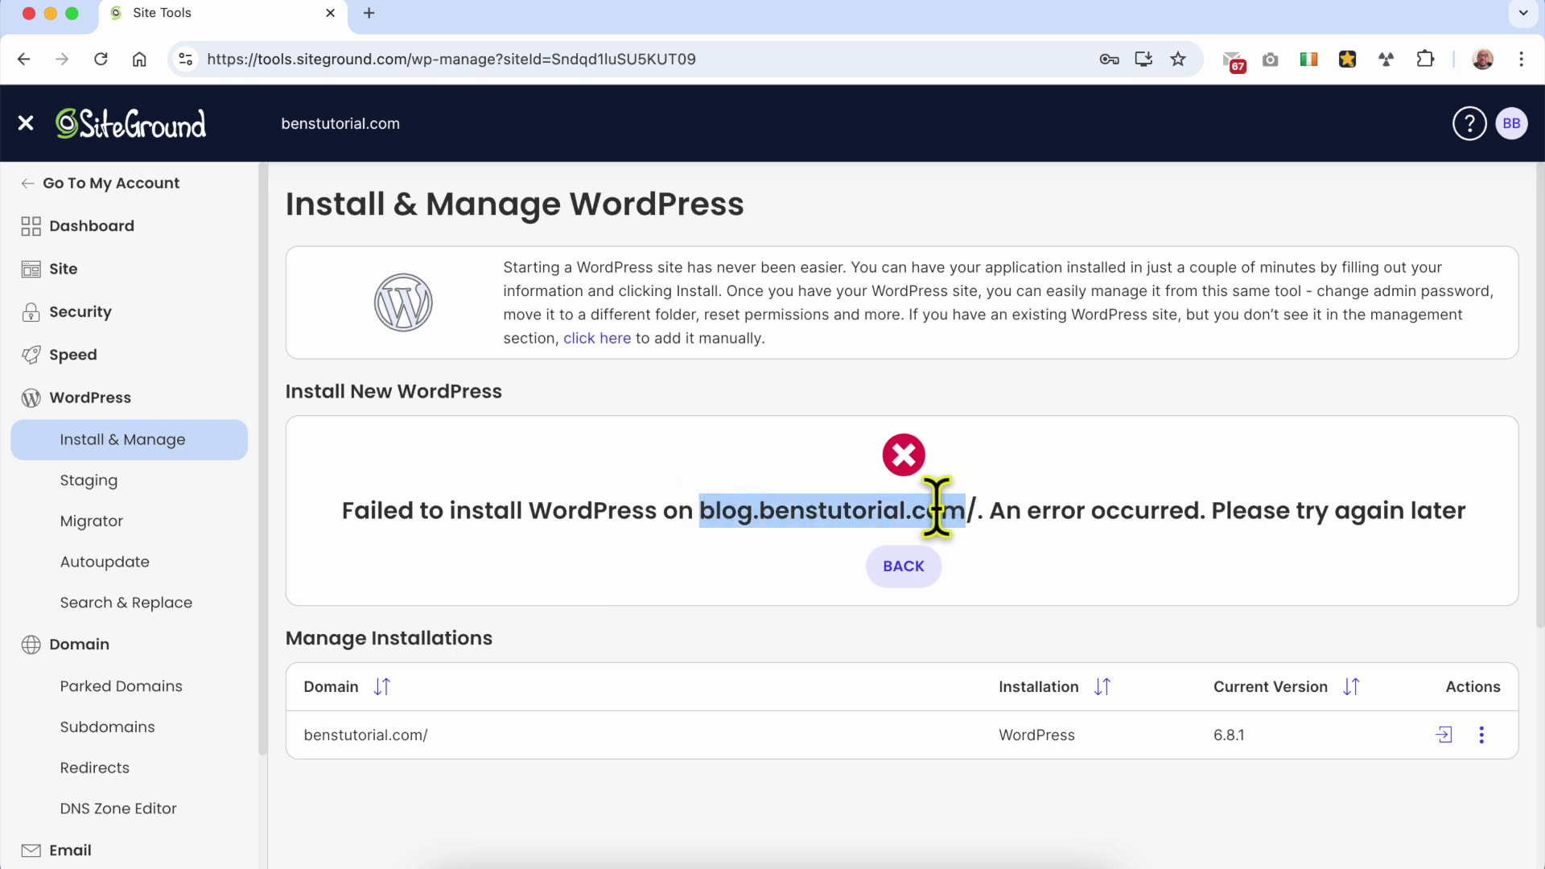
{"action": "right_click", "coordinate": [936, 507]}
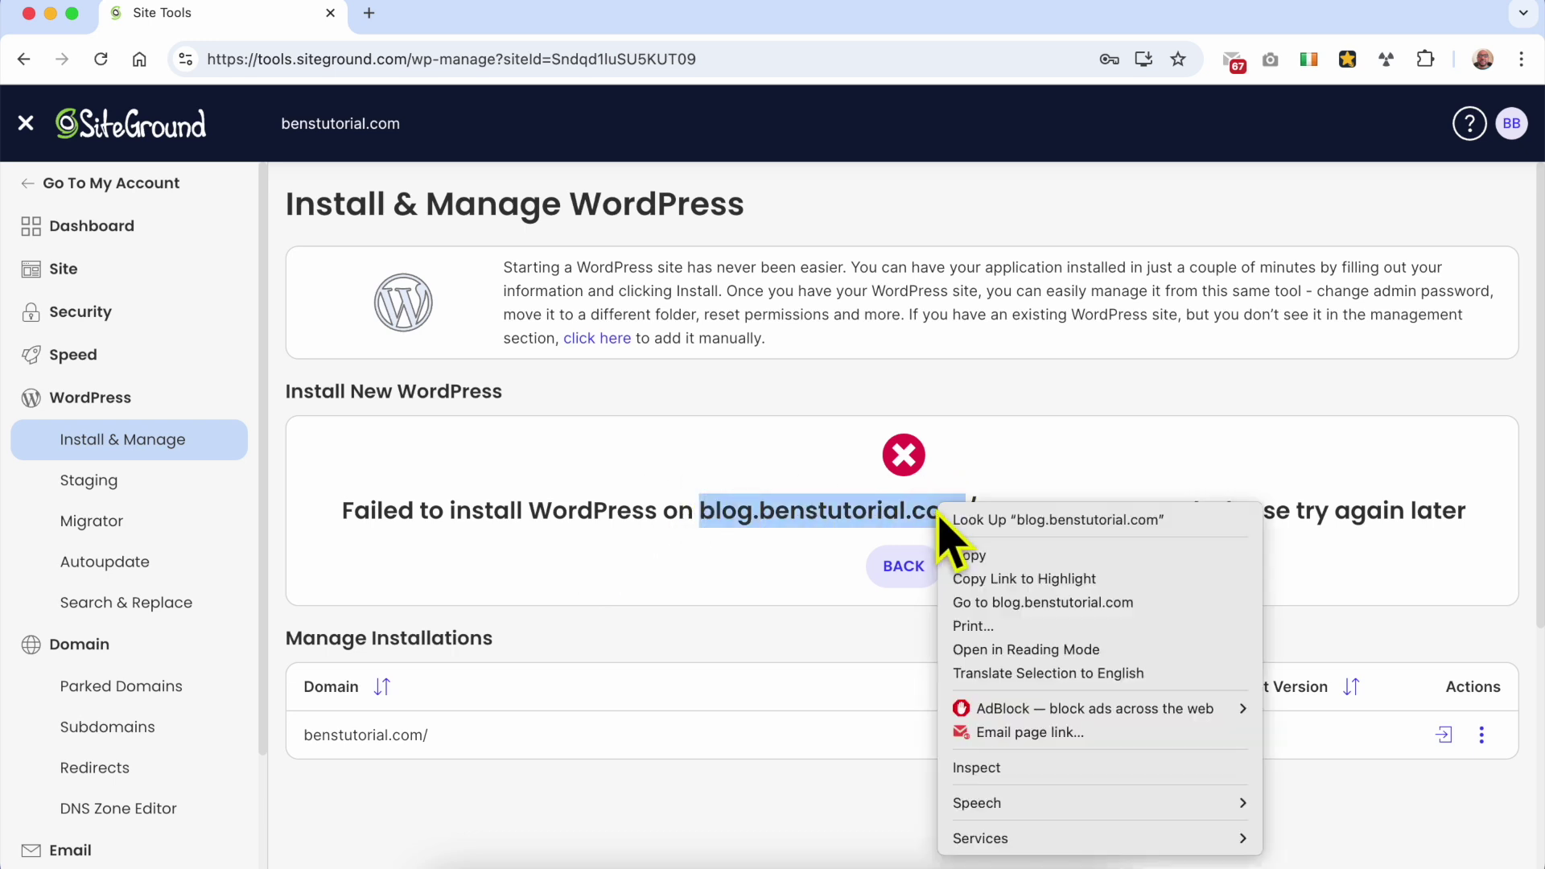
{"action": "left_click", "coordinate": [1002, 610]}
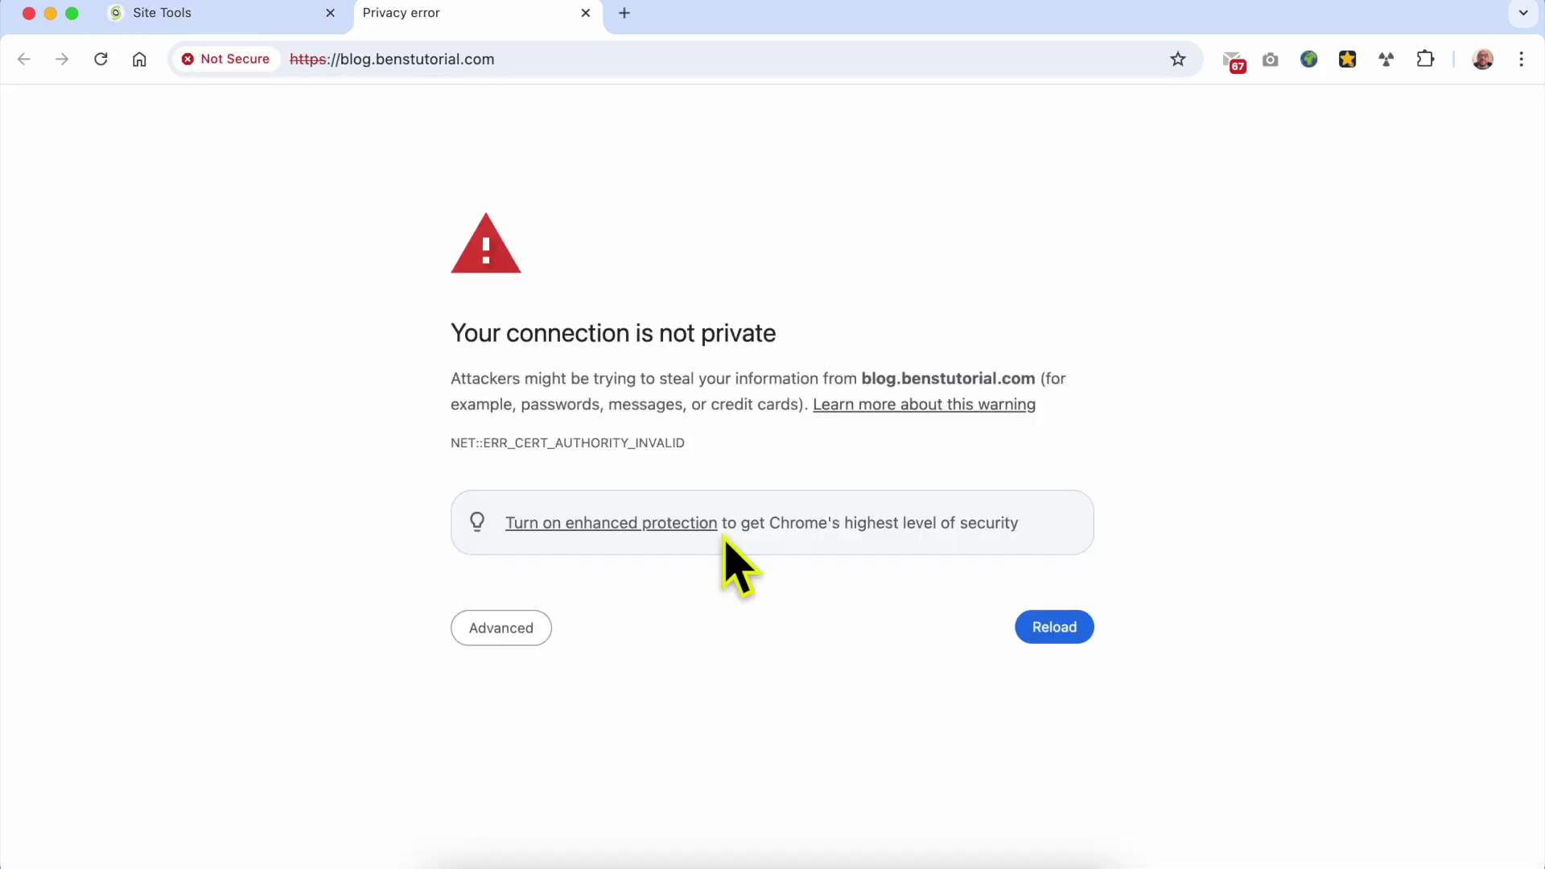
Step: Inspect the NET::ERR_CERT_AUTHORITY_INVALID certificate details, then return to Site Tools
{"action": "left_click", "coordinate": [497, 443]}
{"action": "left_click_drag", "start_coordinate": [548, 442], "coordinate": [670, 441]}
{"action": "left_click", "coordinate": [670, 442]}
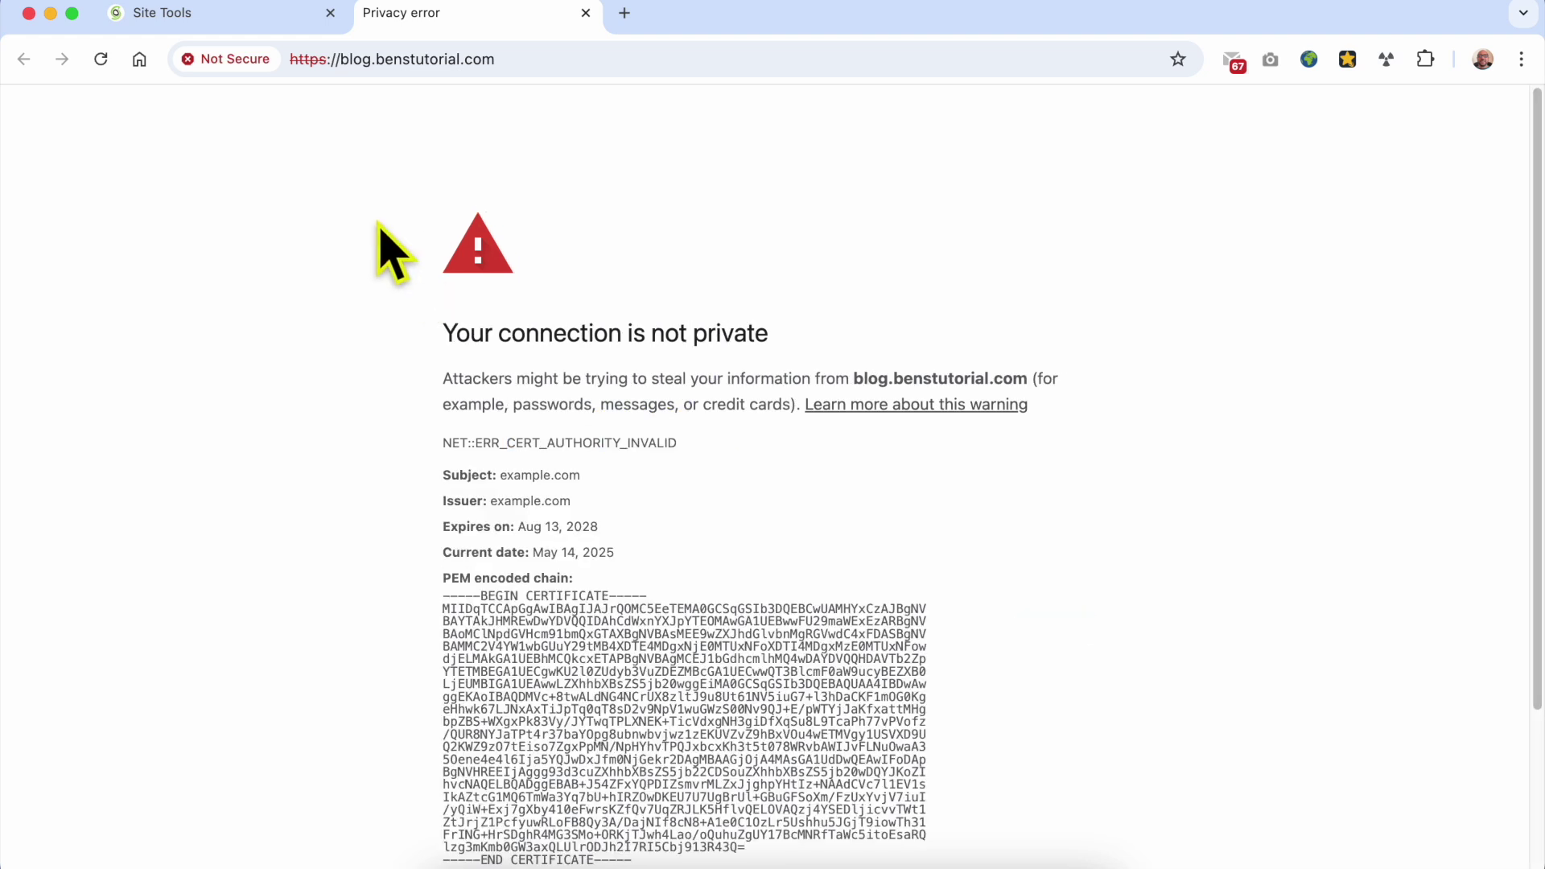
{"action": "left_click", "coordinate": [264, 20]}
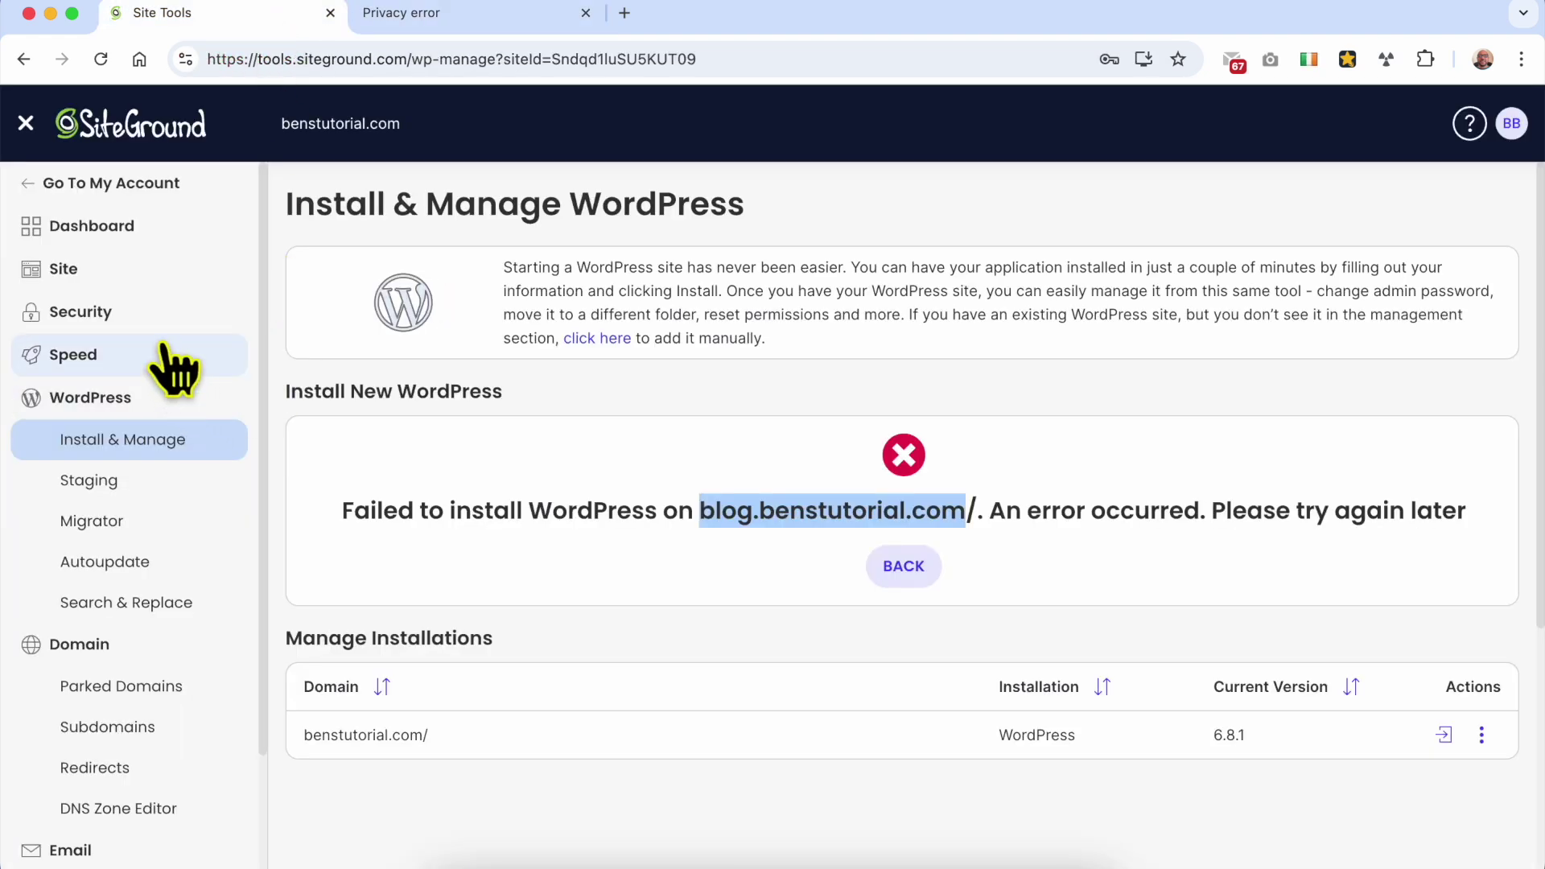
Step: In Security > SSL Manager, get a Let's Encrypt certificate for blog.benstutorial.com
{"action": "left_click", "coordinate": [157, 309]}
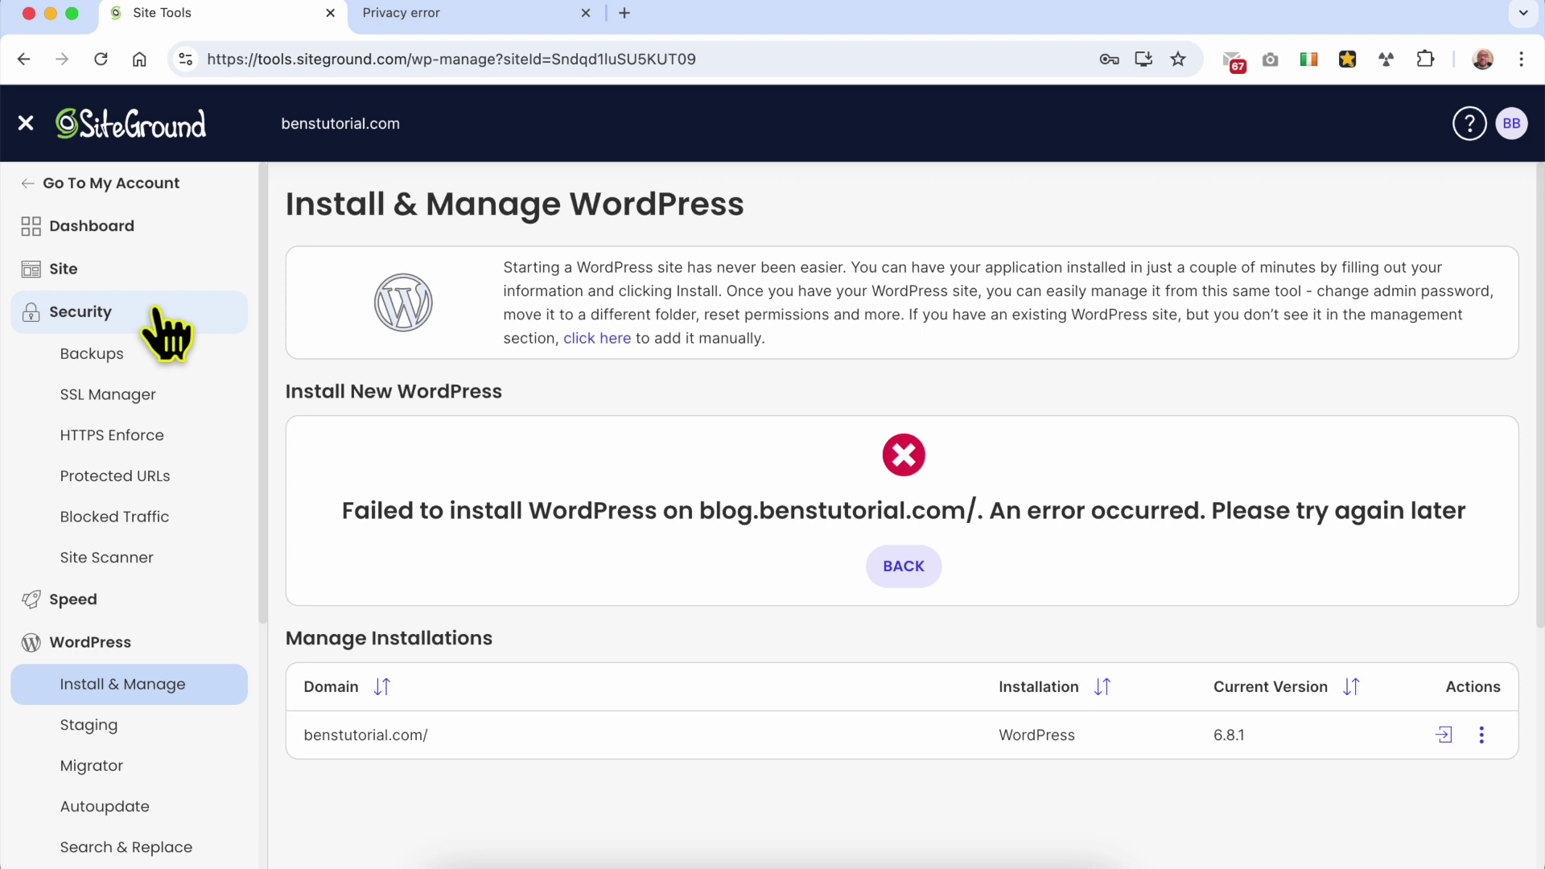
{"action": "left_click", "coordinate": [183, 403]}
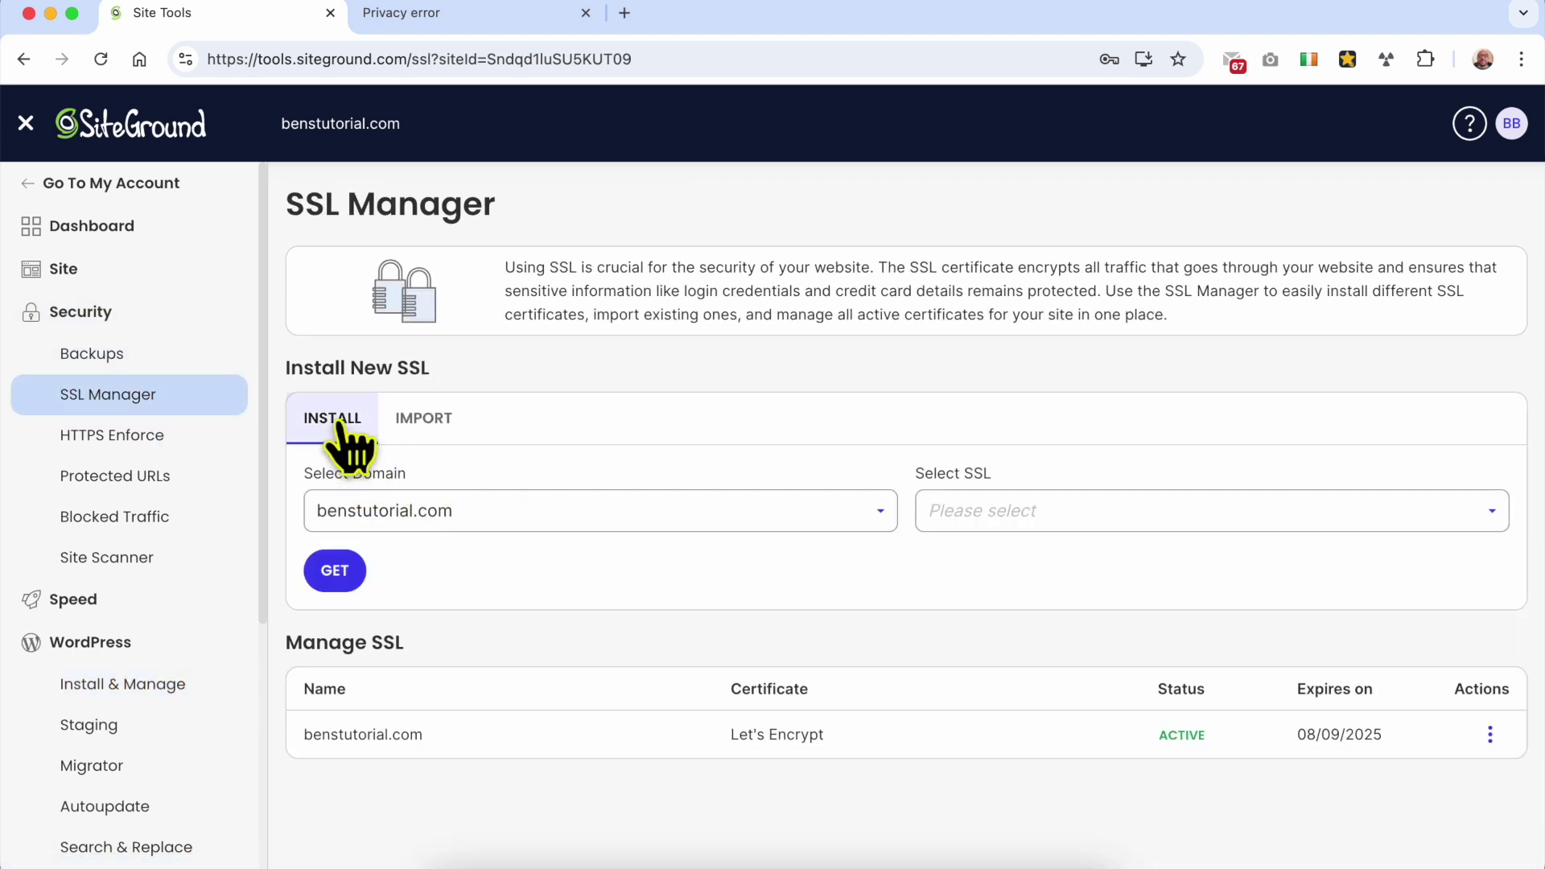
{"action": "left_click", "coordinate": [473, 522]}
{"action": "left_click", "coordinate": [465, 597]}
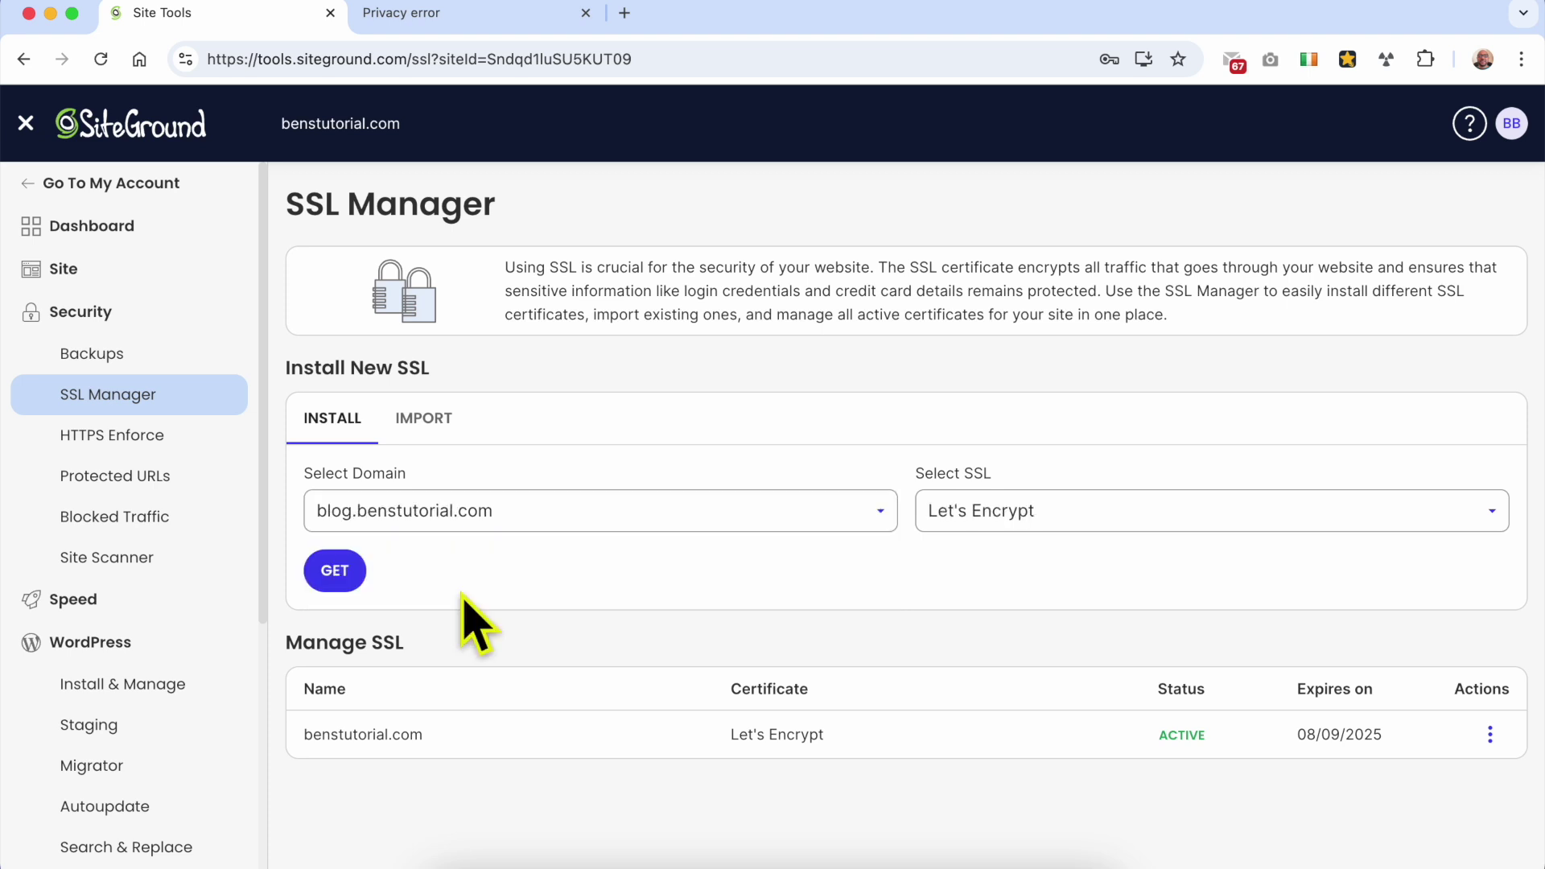
{"action": "left_click", "coordinate": [1002, 519]}
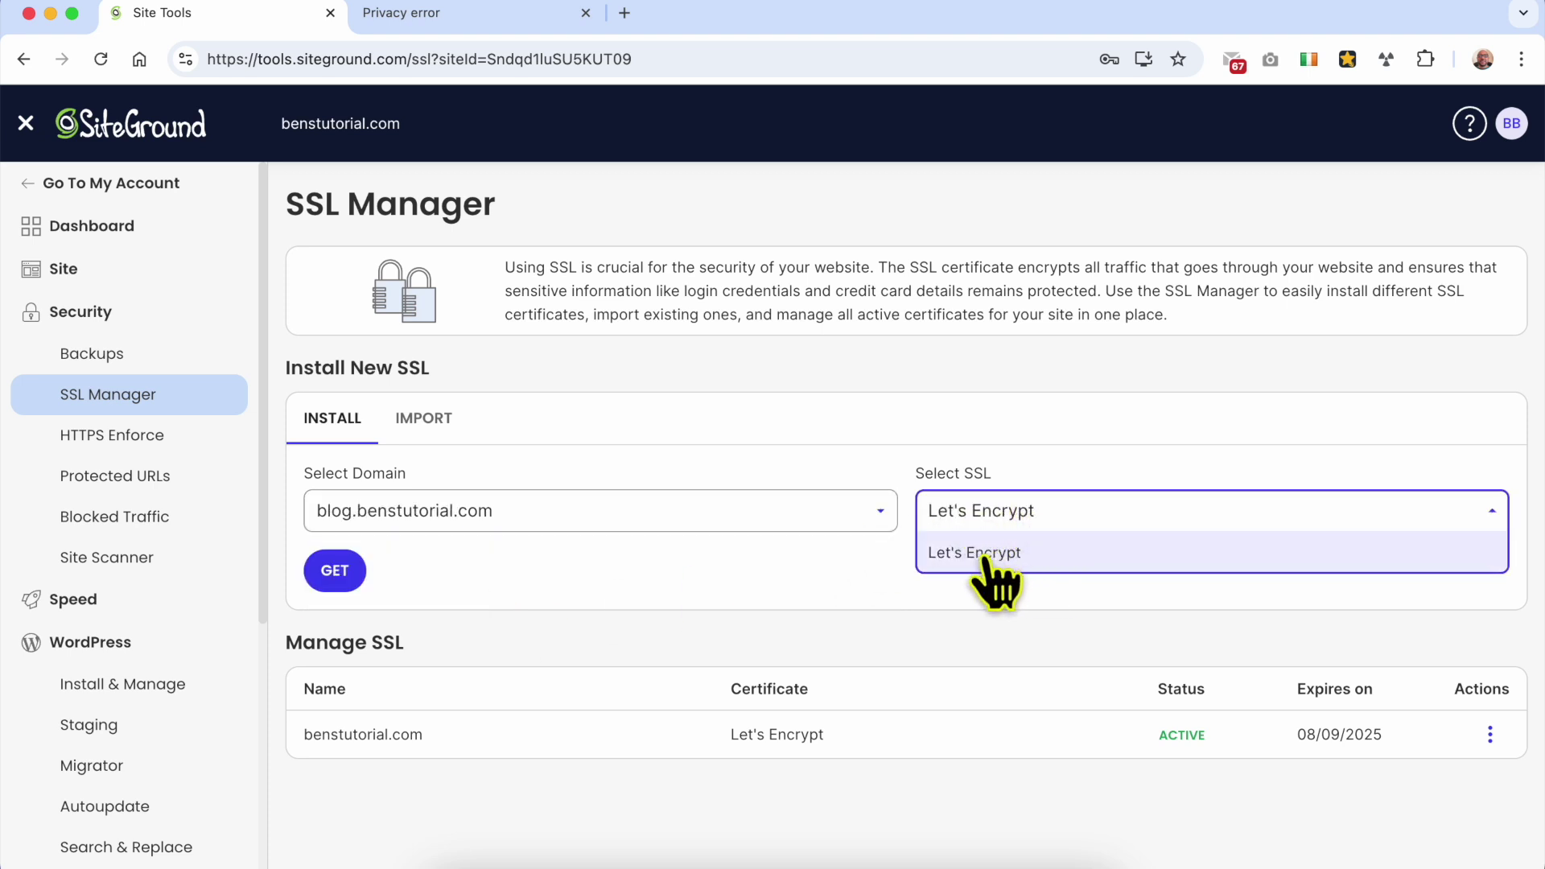
{"action": "left_click", "coordinate": [1015, 561]}
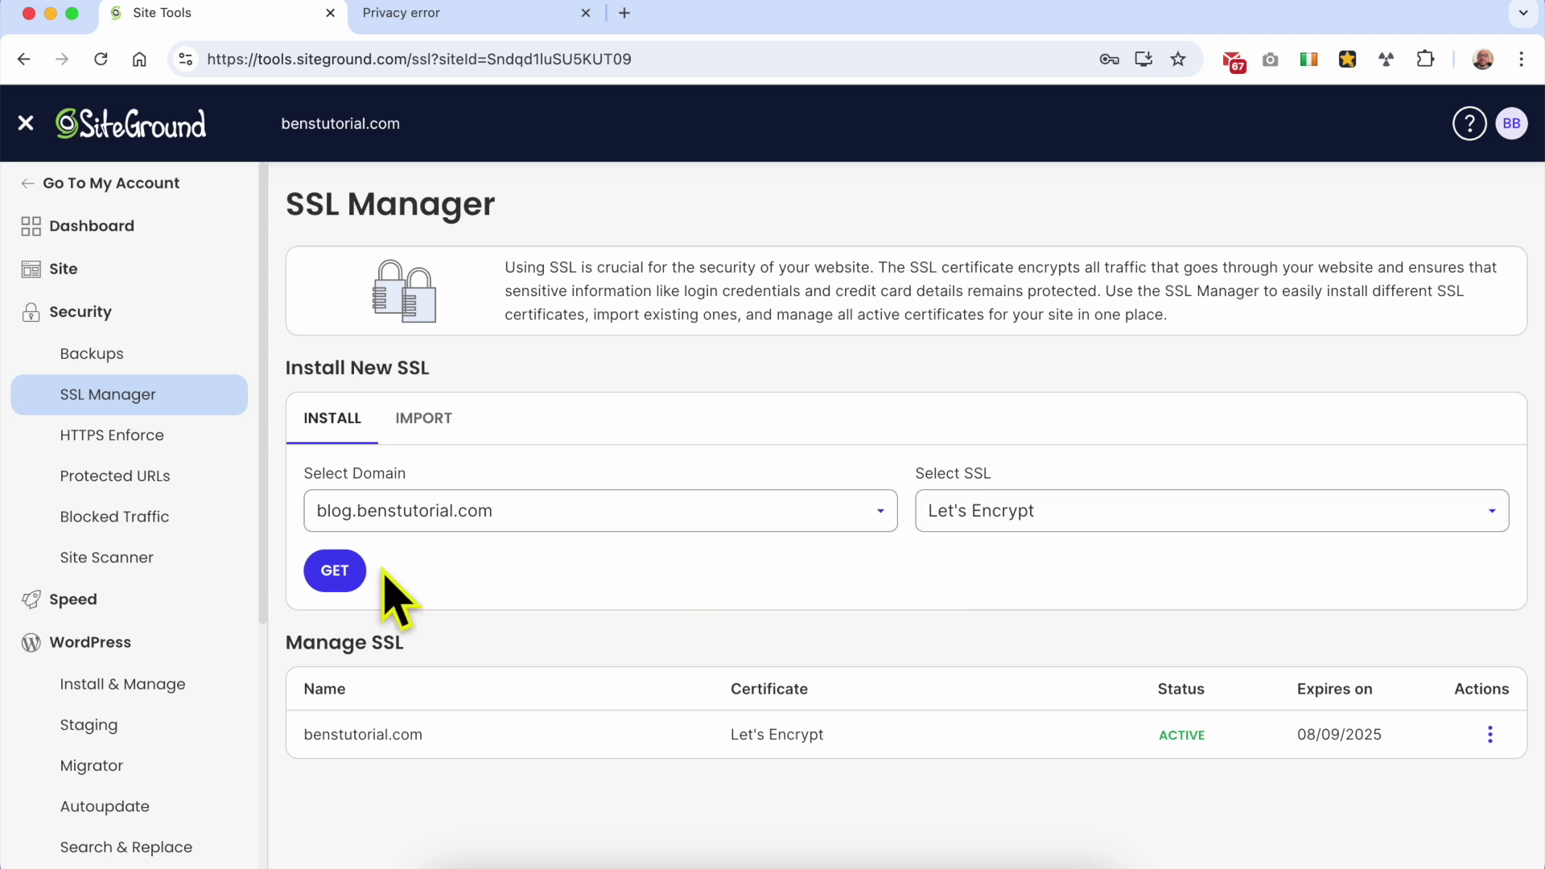
{"action": "left_click", "coordinate": [333, 569]}
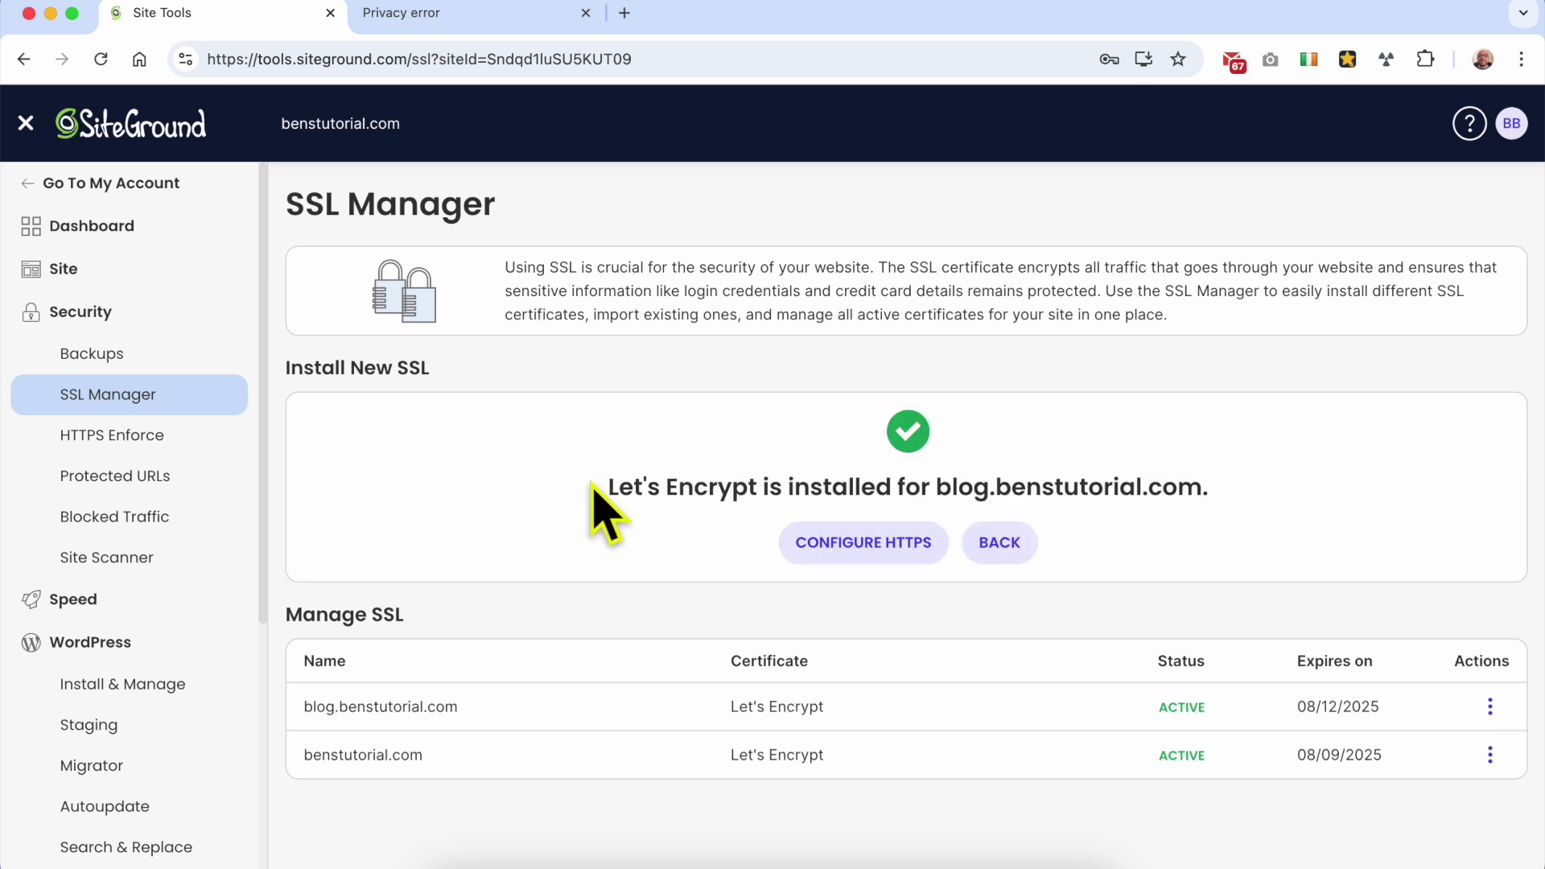
{"action": "left_click_drag", "start_coordinate": [933, 487], "coordinate": [1203, 487]}
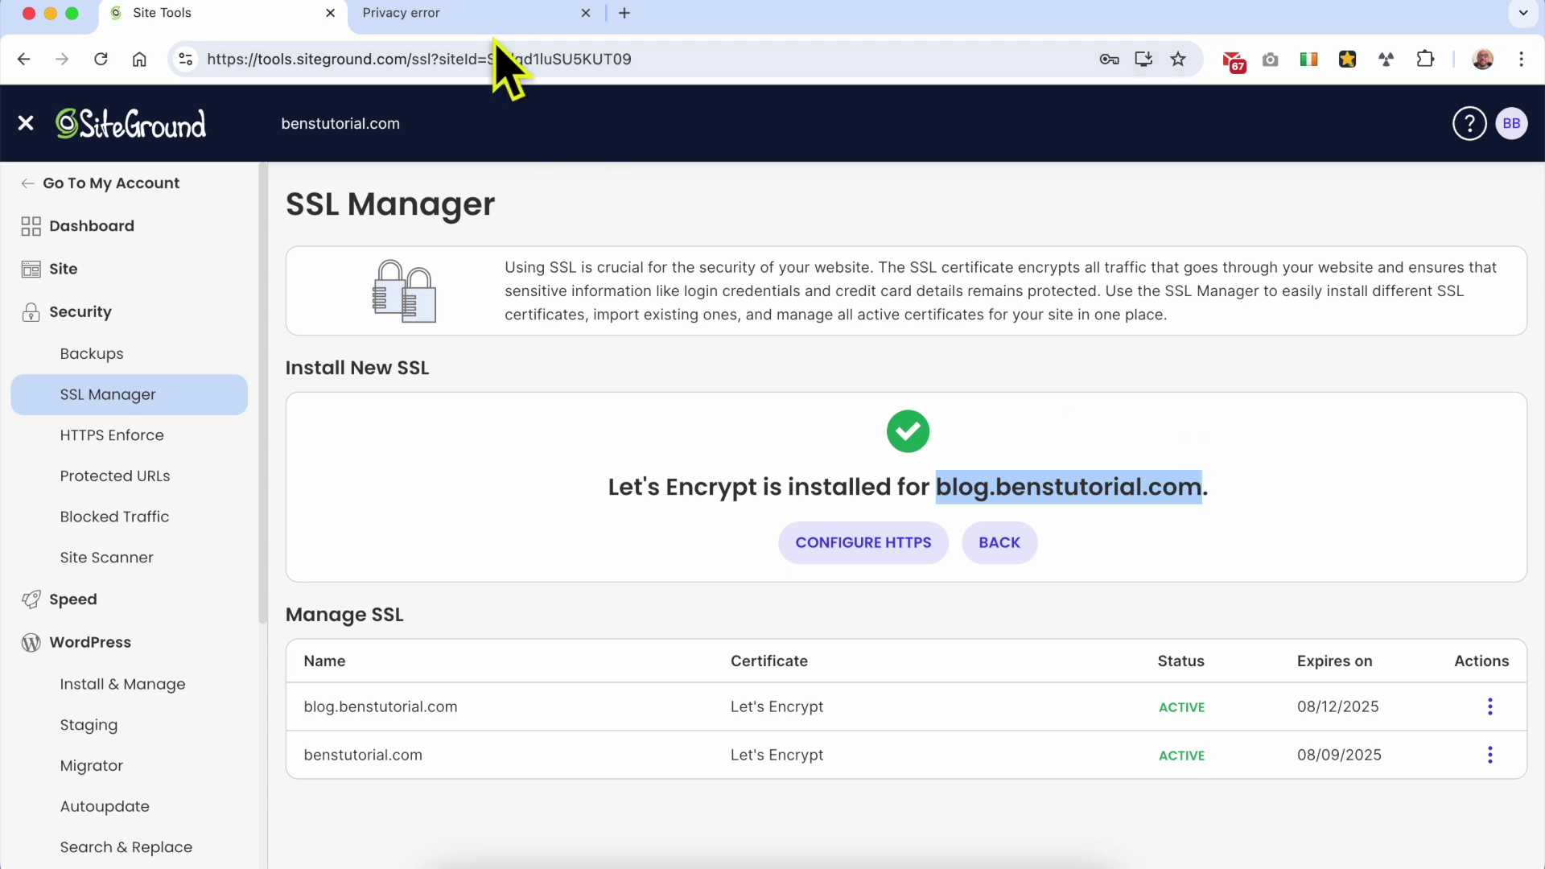
{"action": "left_click", "coordinate": [487, 17]}
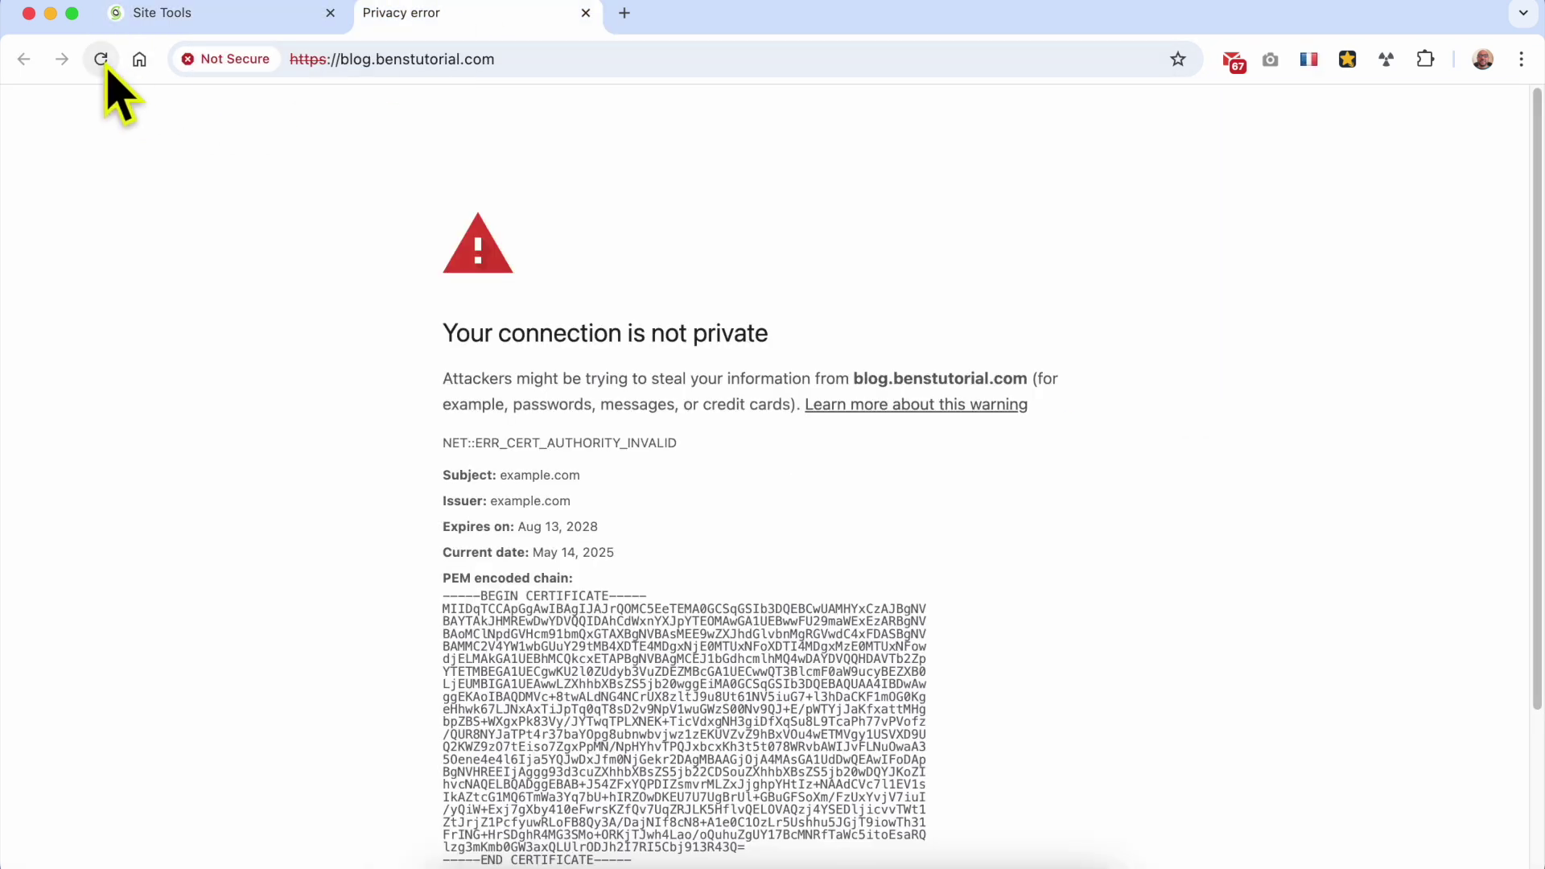
Step: Reload blog.benstutorial.com to confirm it loads securely, then return to Site Tools
{"action": "left_click", "coordinate": [102, 59]}
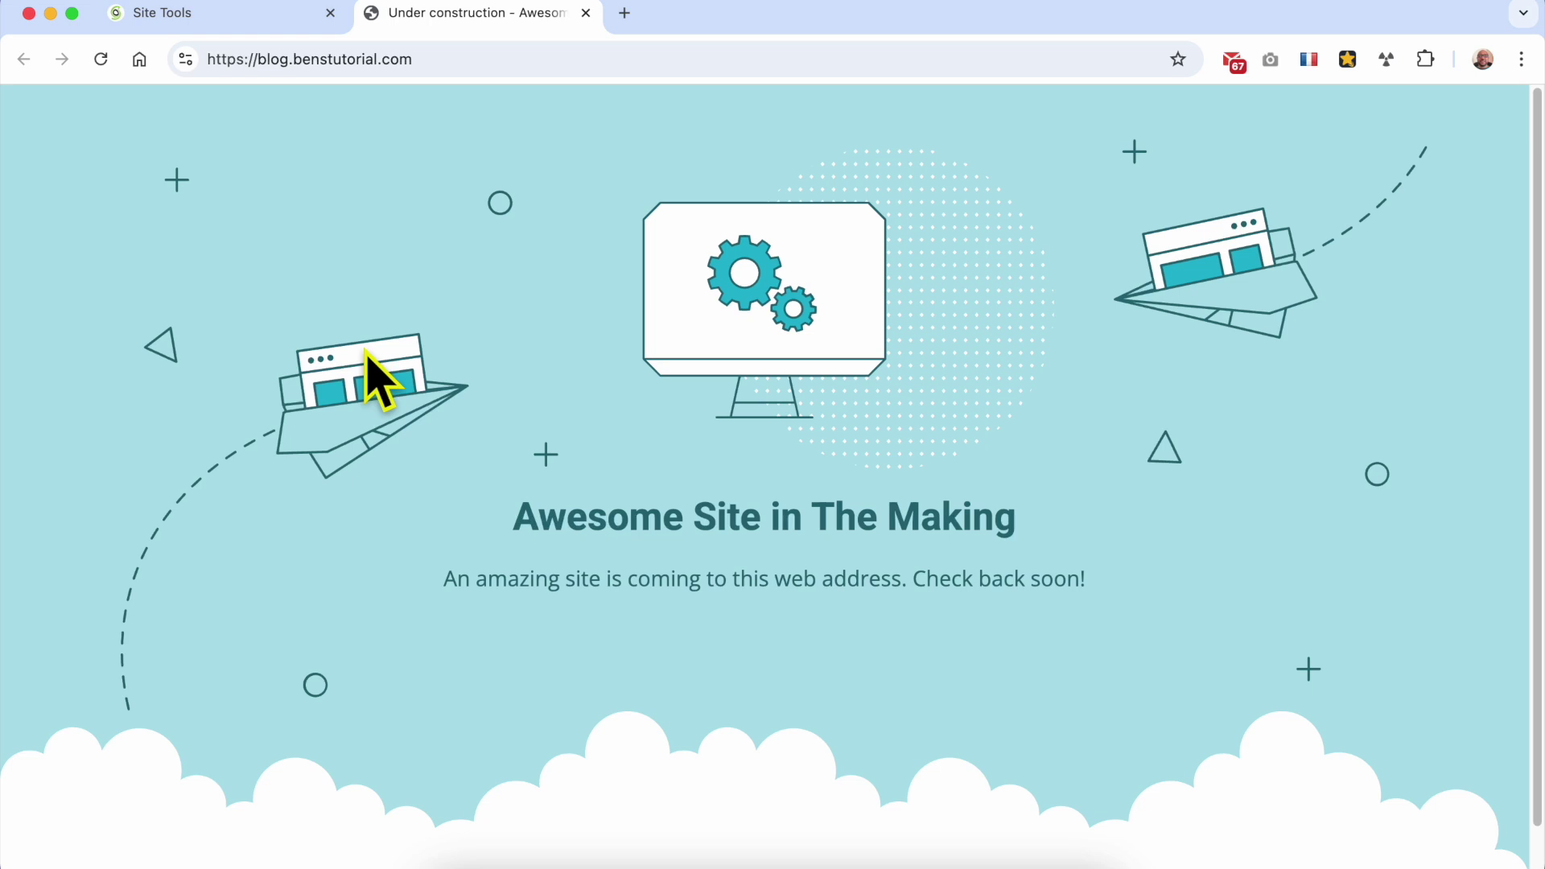
{"action": "left_click", "coordinate": [199, 18]}
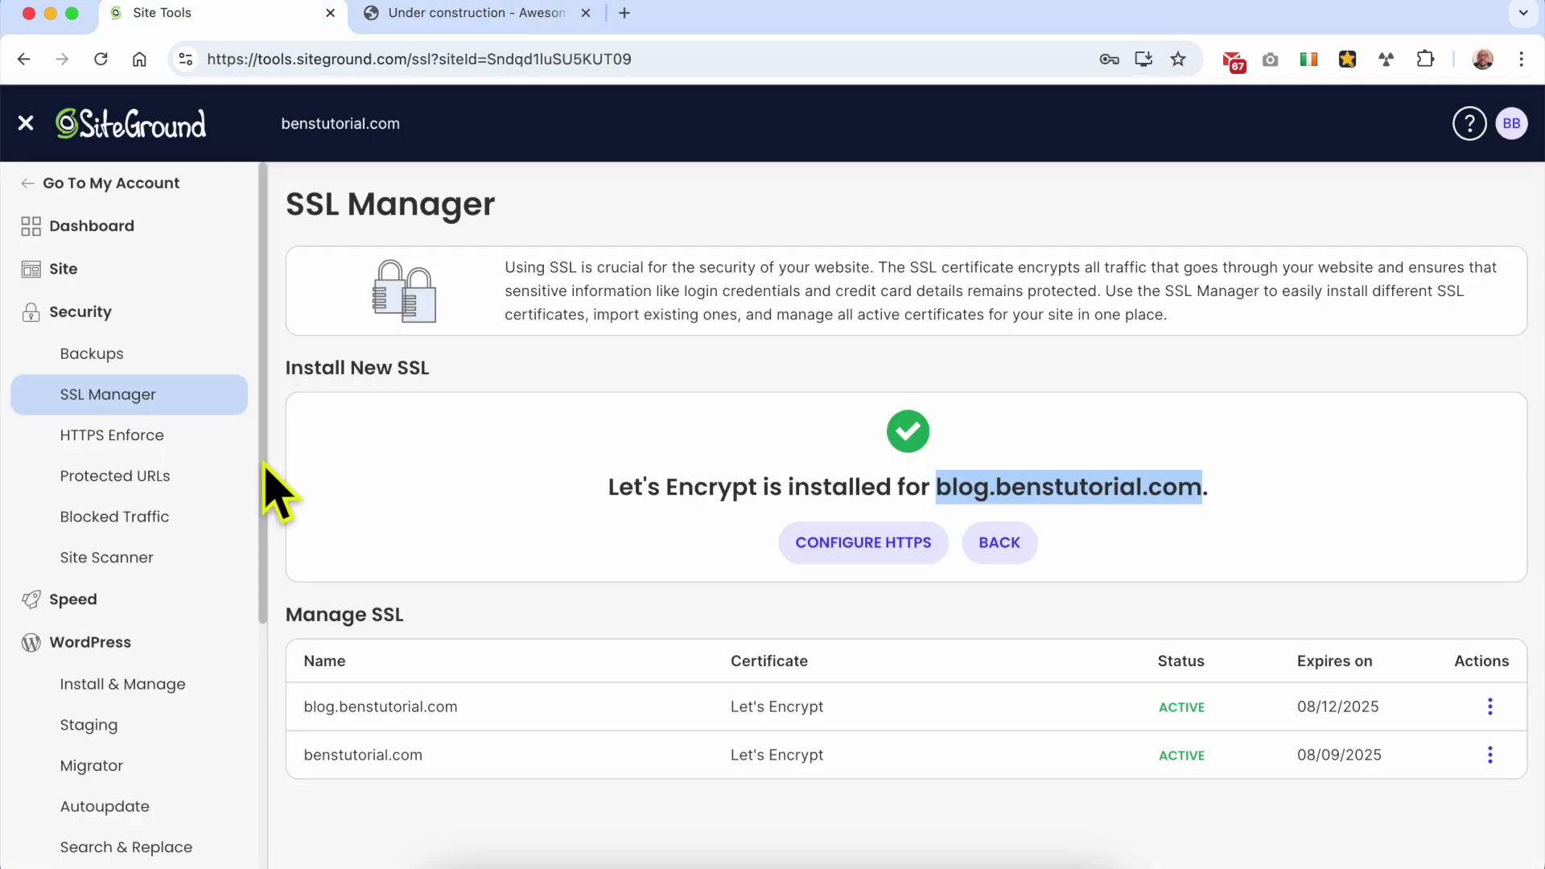
Step: Choose a plain WordPress install on blog.benstutorial.com in the Main folder path
{"action": "left_click", "coordinate": [145, 688]}
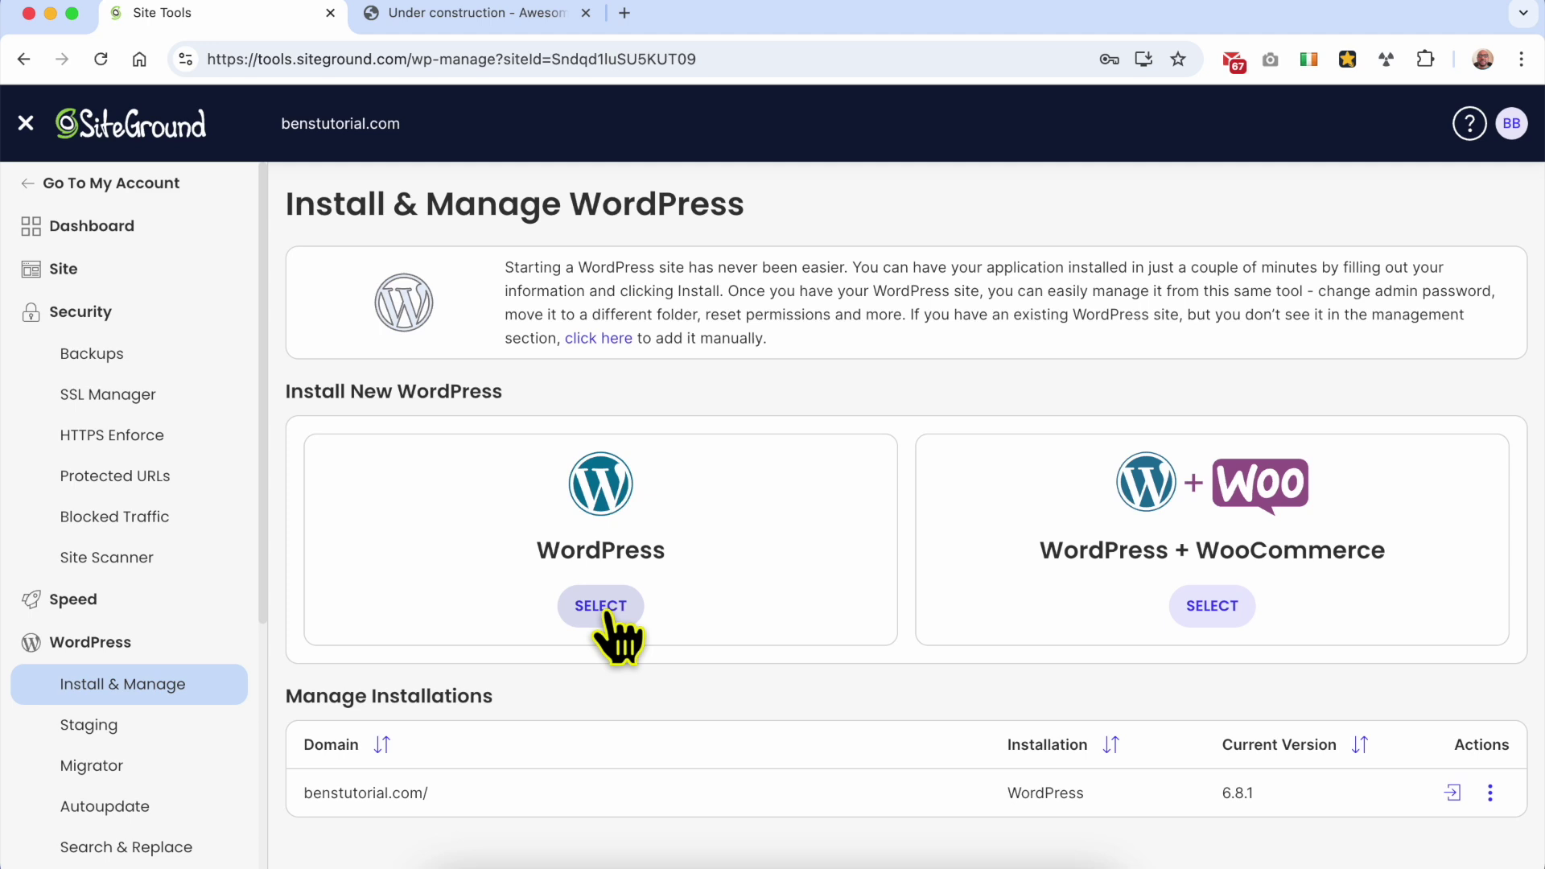
{"action": "left_click", "coordinate": [603, 608]}
{"action": "scroll", "coordinate": [696, 620], "scroll_direction": "down", "scroll_amount": 3}
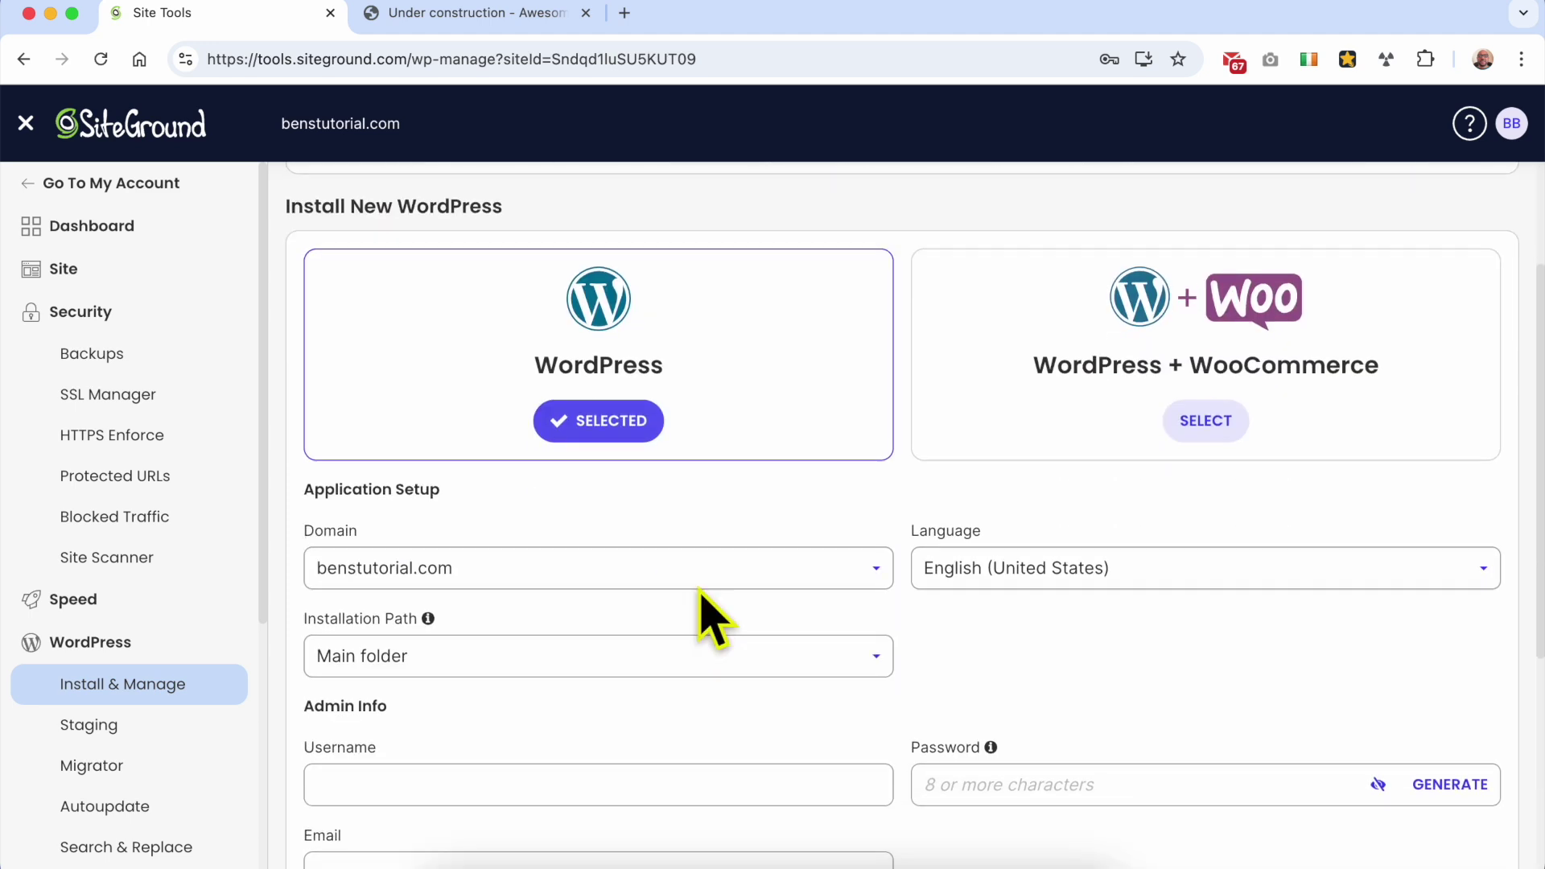
{"action": "scroll", "coordinate": [734, 567], "scroll_direction": "down", "scroll_amount": 3}
{"action": "left_click", "coordinate": [503, 382]}
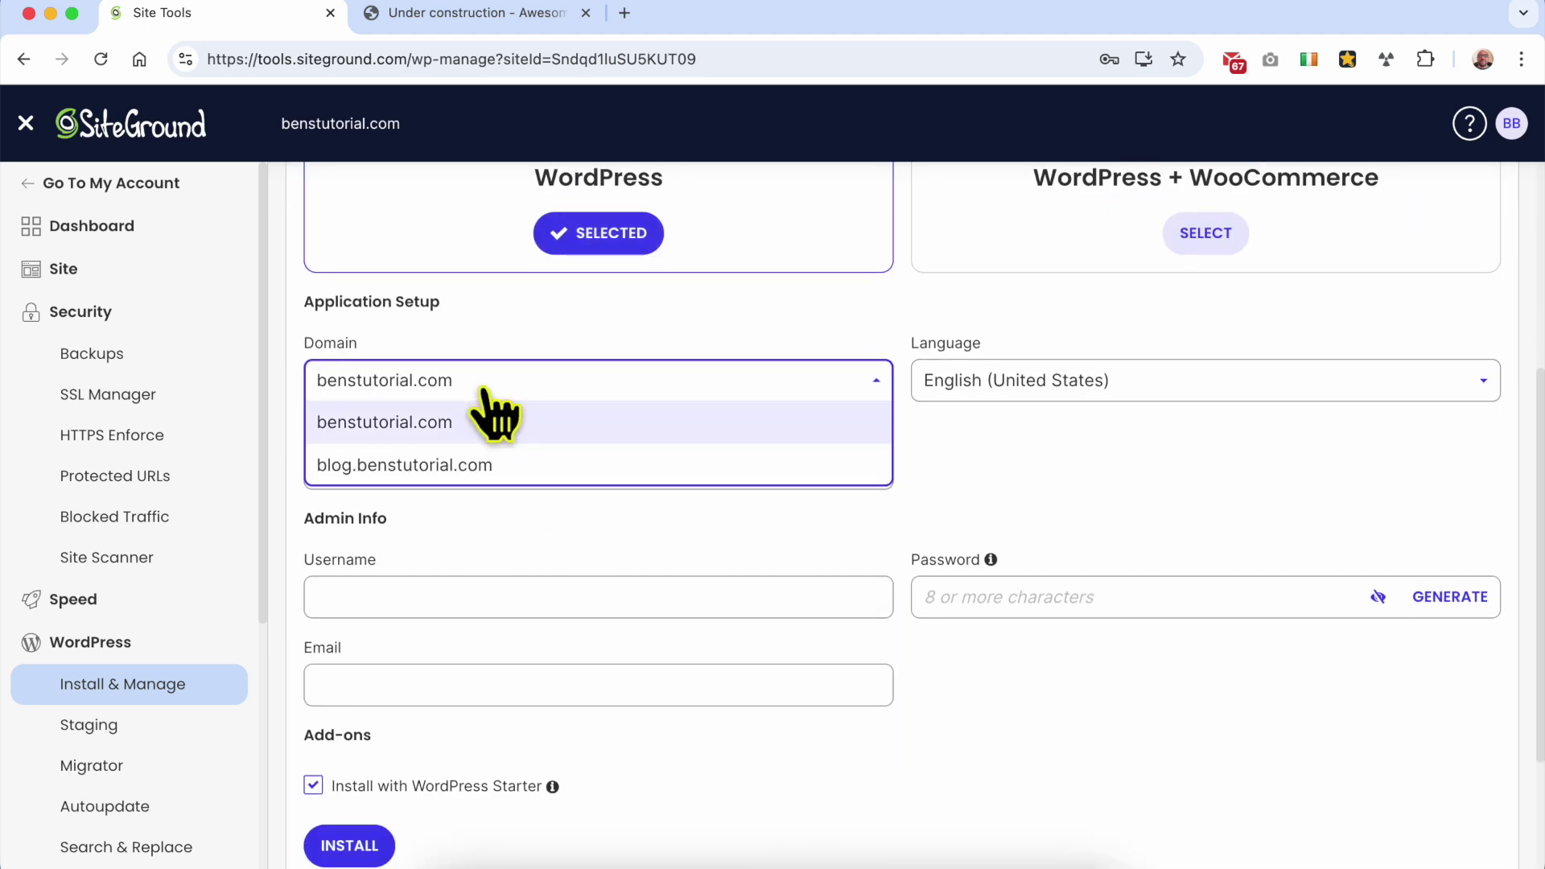
{"action": "left_click", "coordinate": [451, 463]}
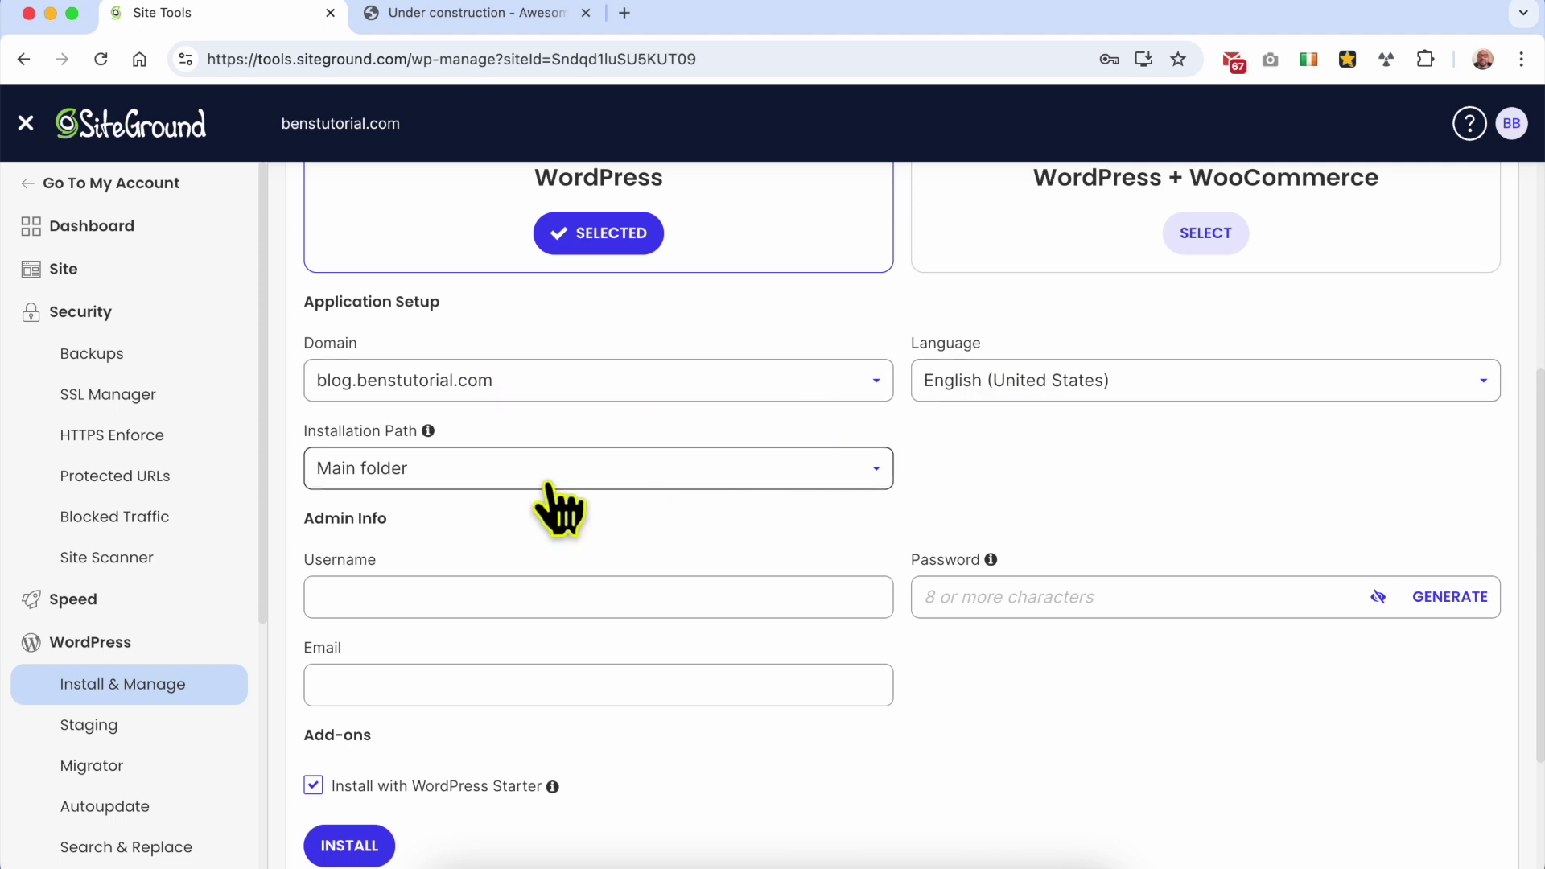
{"action": "left_click", "coordinate": [451, 476]}
{"action": "left_click", "coordinate": [456, 507]}
Step: Enter the admin username, password and e-mail, untick WordPress Starter, and start installing
{"action": "left_click", "coordinate": [437, 596]}
{"action": "key", "text": "Tab"}
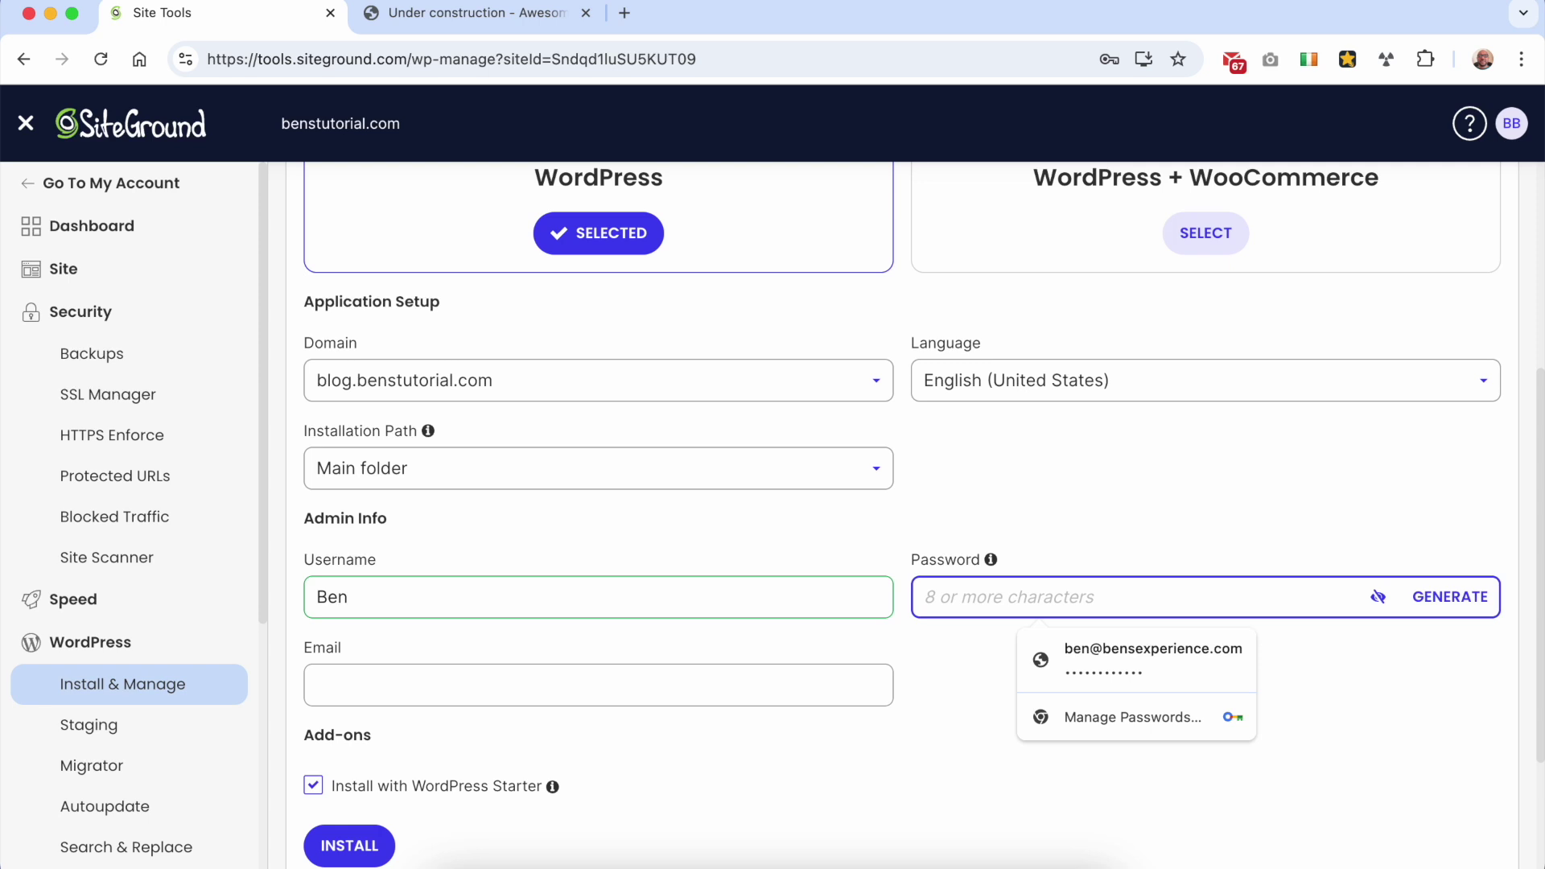
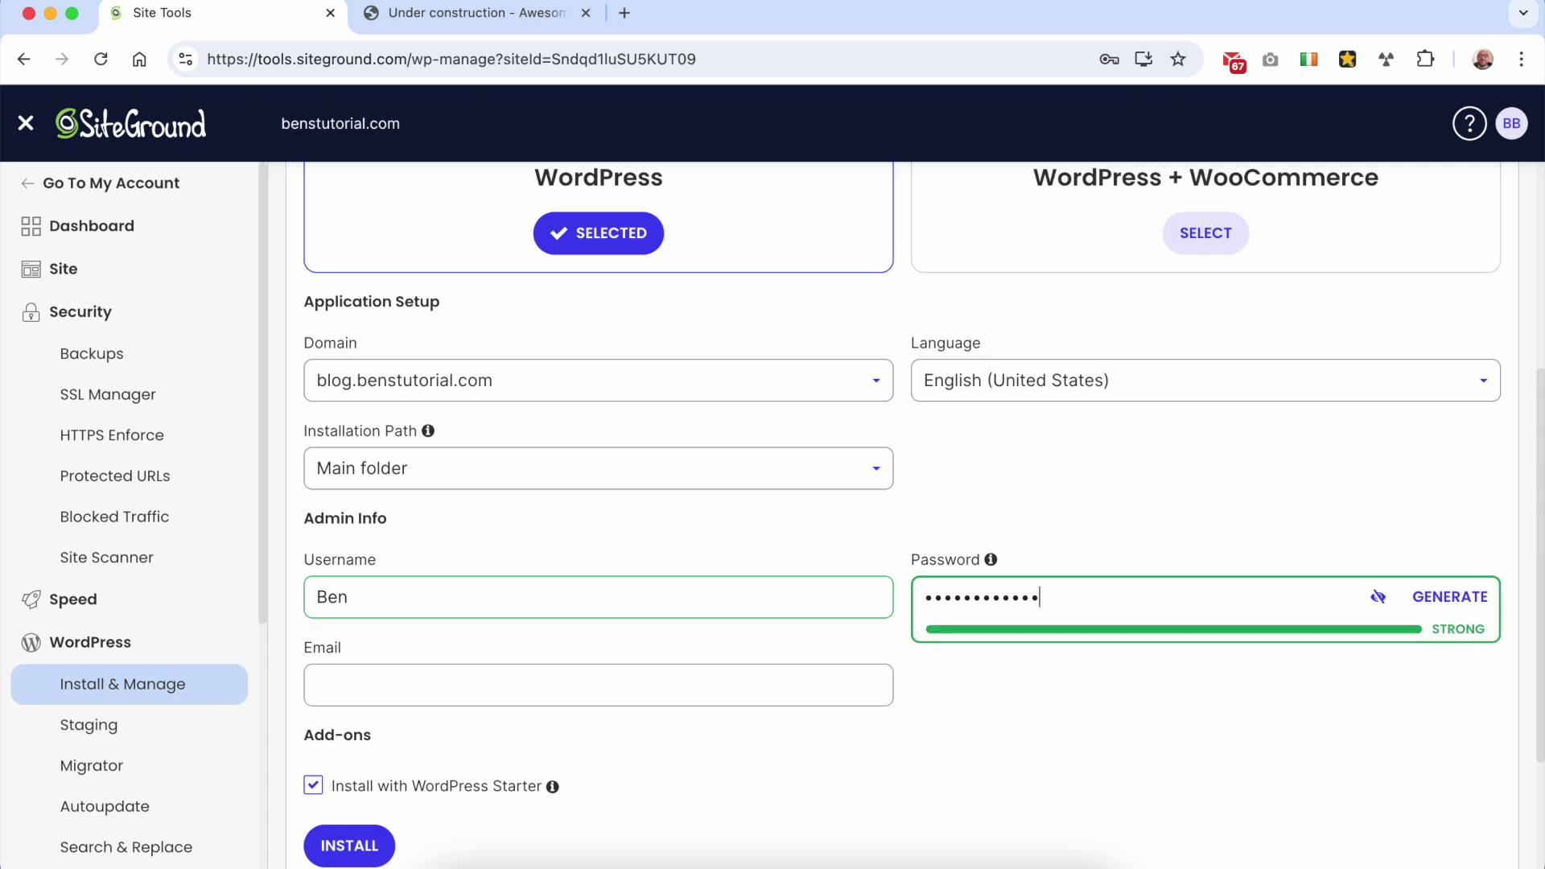
{"action": "left_click", "coordinate": [433, 692]}
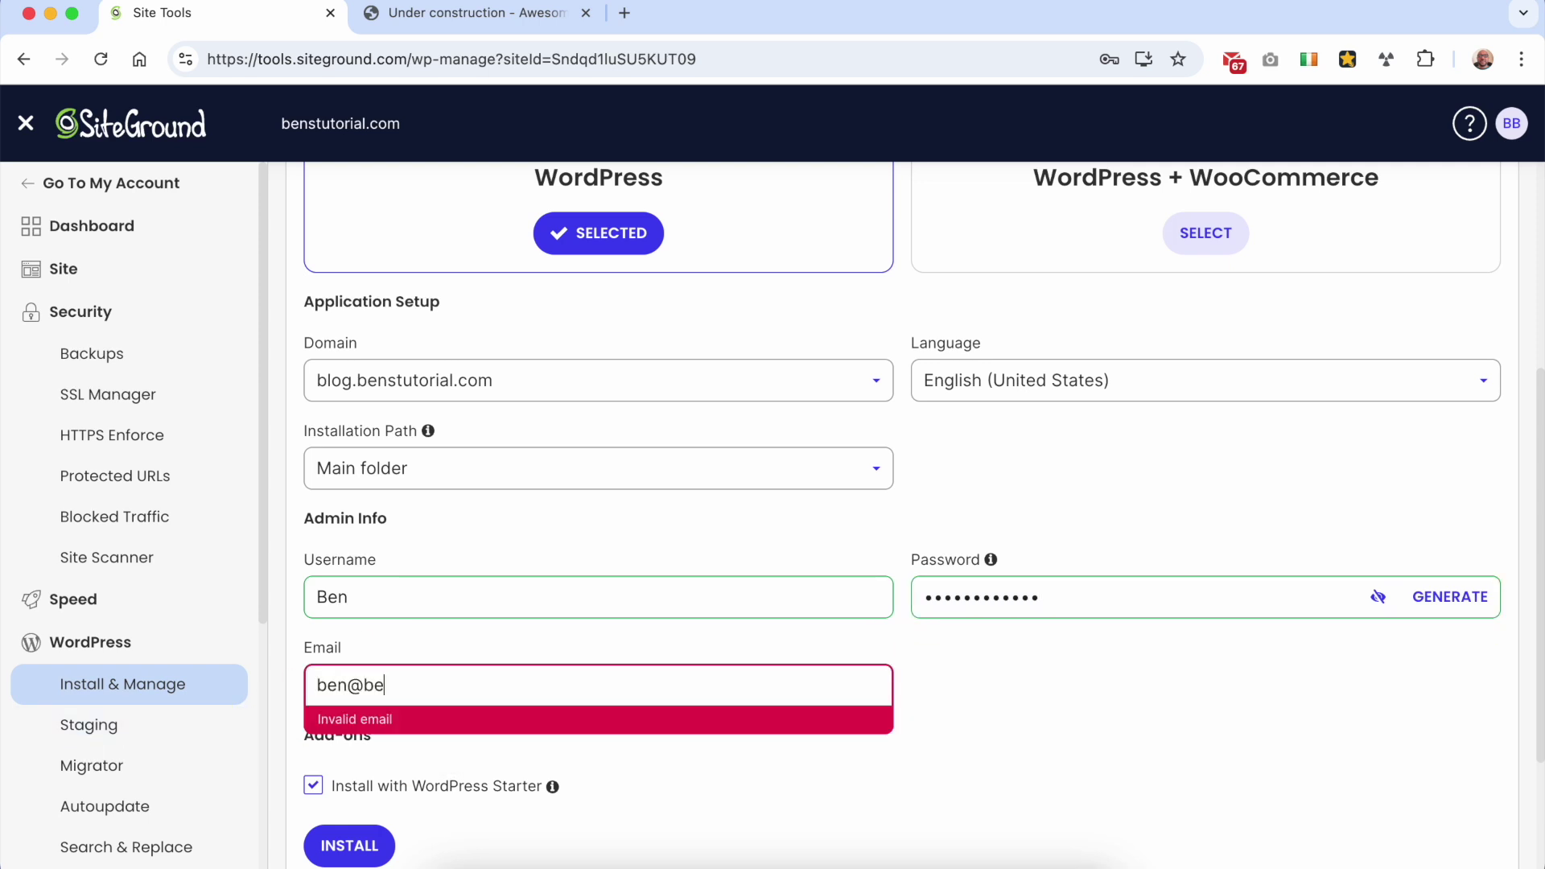
{"action": "type", "text": "@bensexperience.com"}
{"action": "left_click", "coordinate": [406, 787]}
{"action": "scroll", "coordinate": [476, 818], "scroll_direction": "down", "scroll_amount": 3}
{"action": "left_click", "coordinate": [363, 640]}
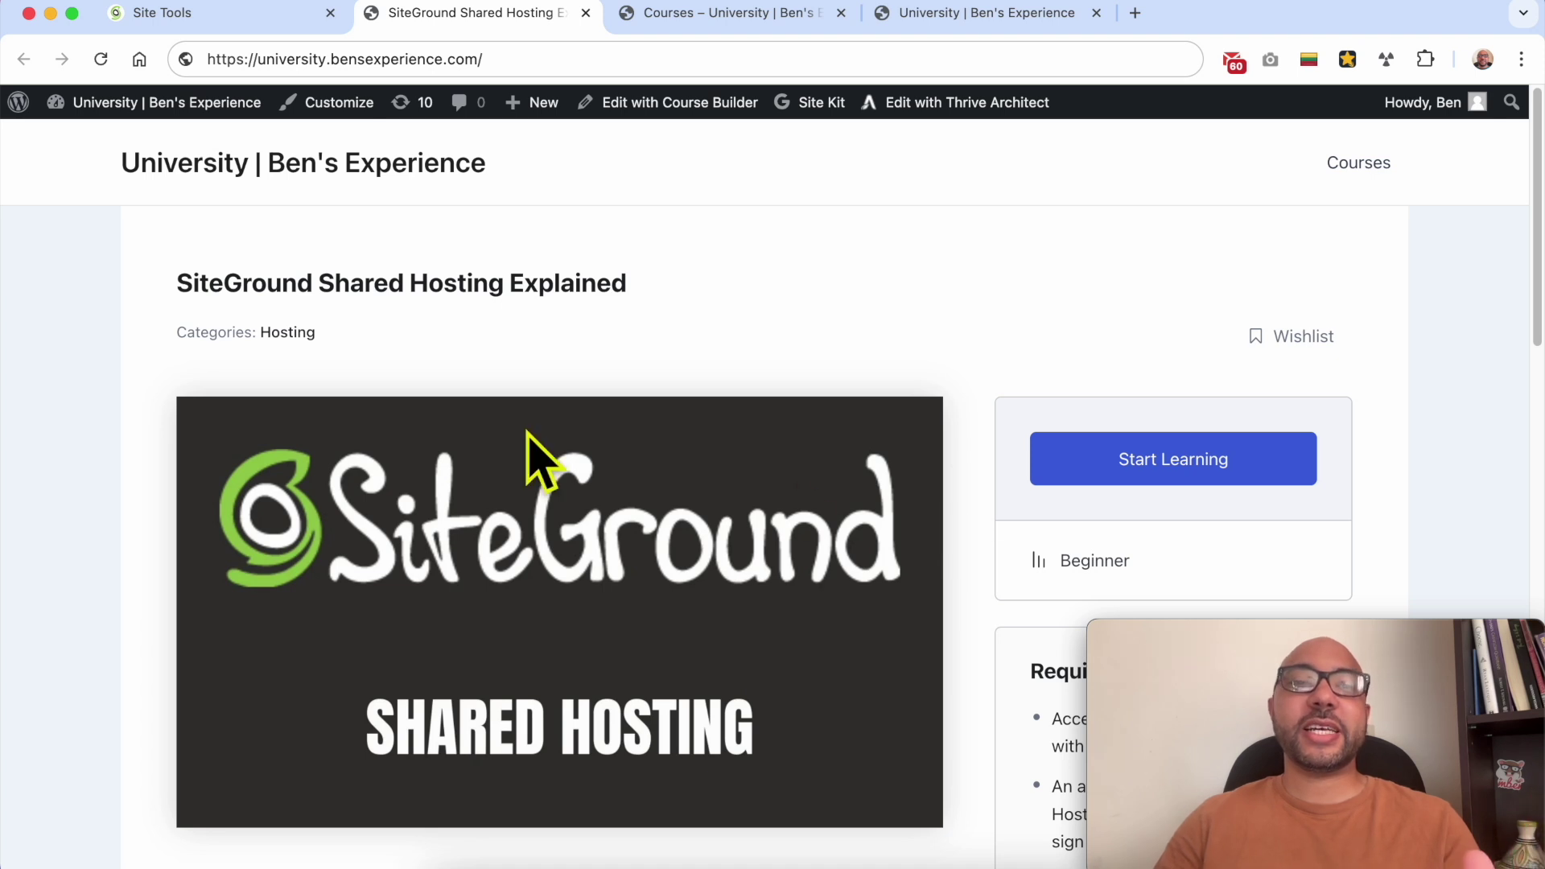
Step: Expand the Setting Up Your Website, Security Essentials, Speed & Performance and File & Database Management sections
{"action": "left_click_drag", "start_coordinate": [191, 279], "coordinate": [690, 277]}
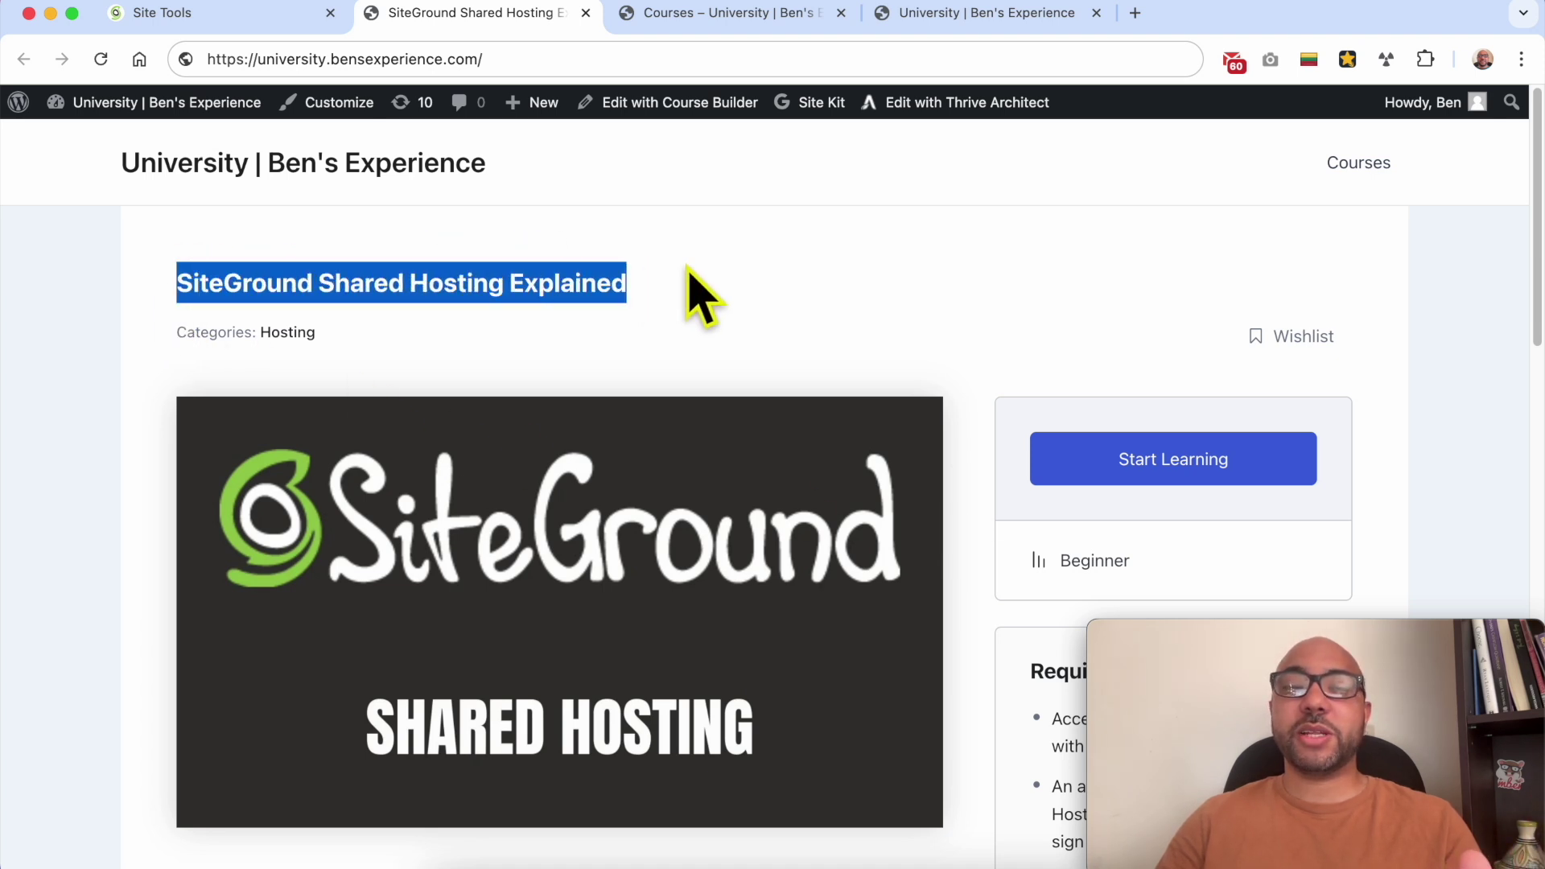
{"action": "left_click", "coordinate": [765, 300]}
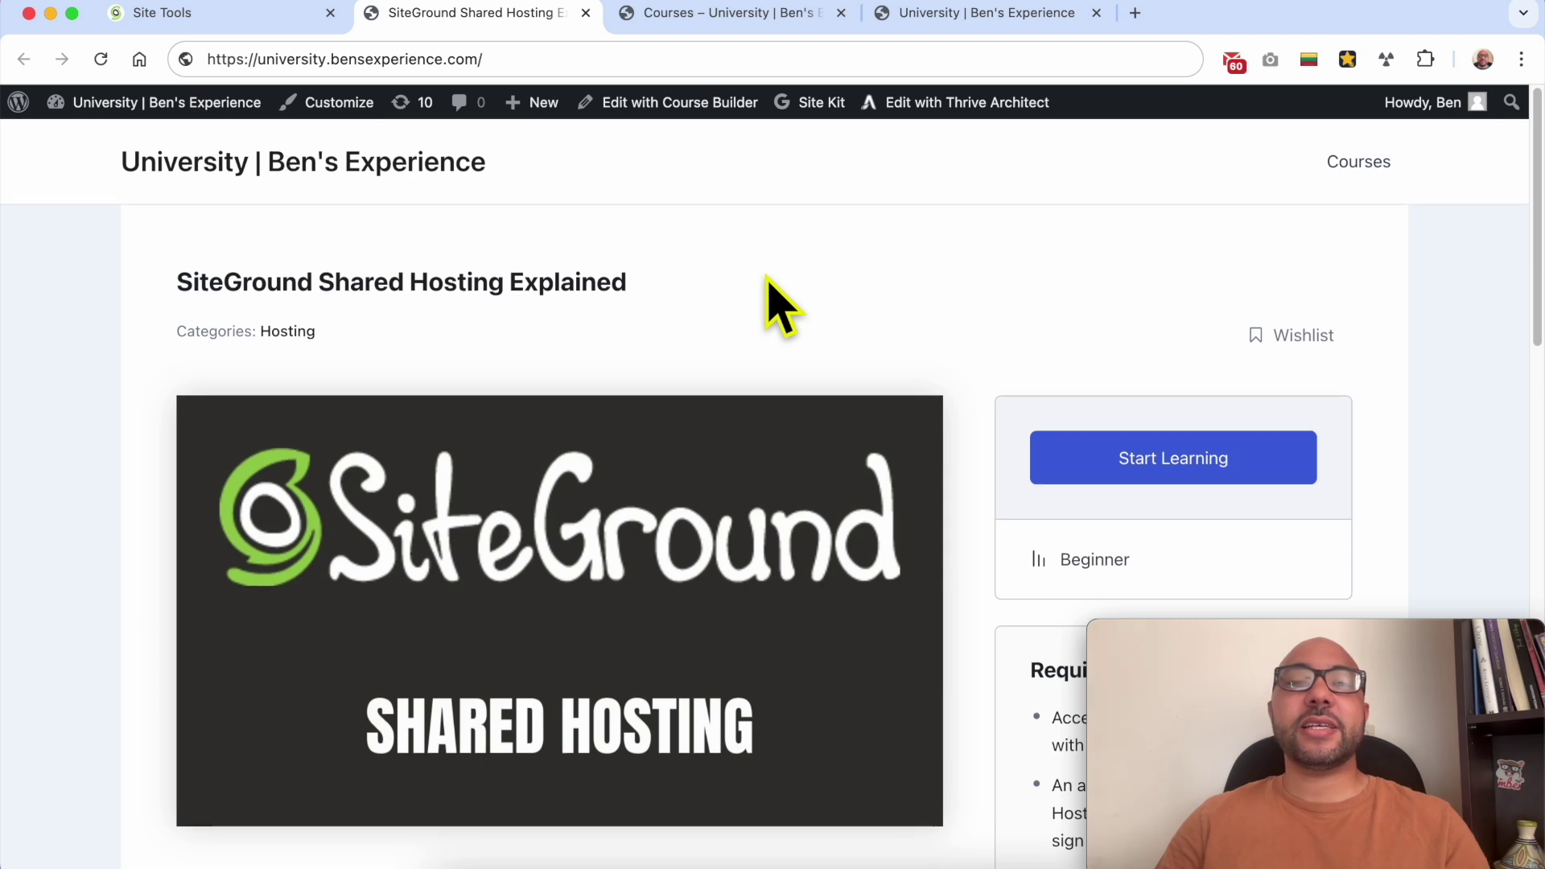
{"action": "scroll", "coordinate": [766, 281], "scroll_direction": "down", "scroll_amount": 5}
{"action": "scroll", "coordinate": [766, 281], "scroll_direction": "down", "scroll_amount": 9}
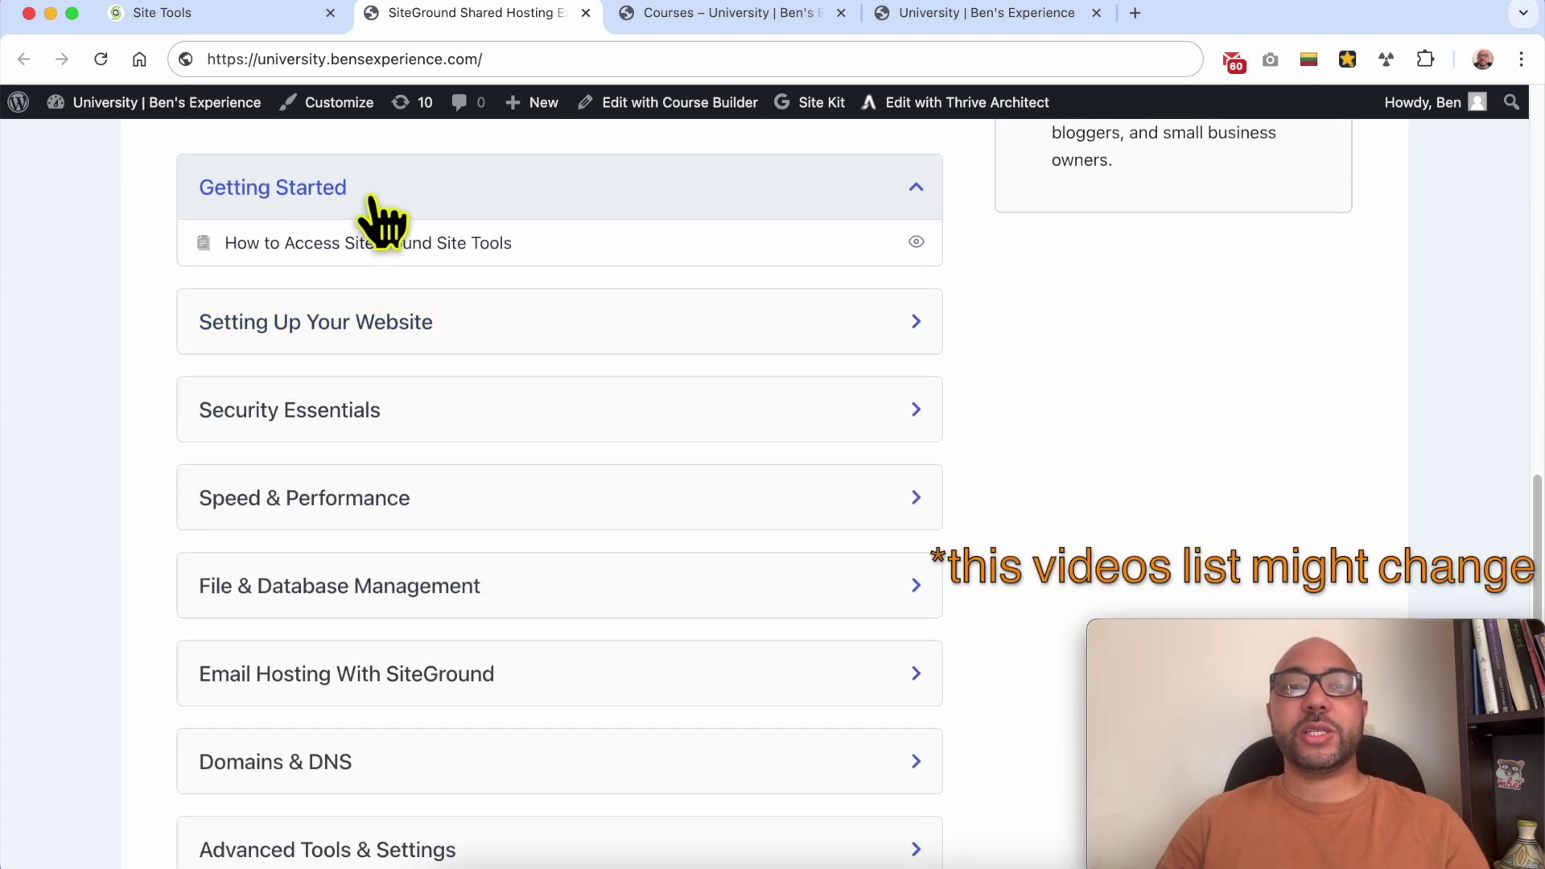
{"action": "left_click", "coordinate": [391, 324]}
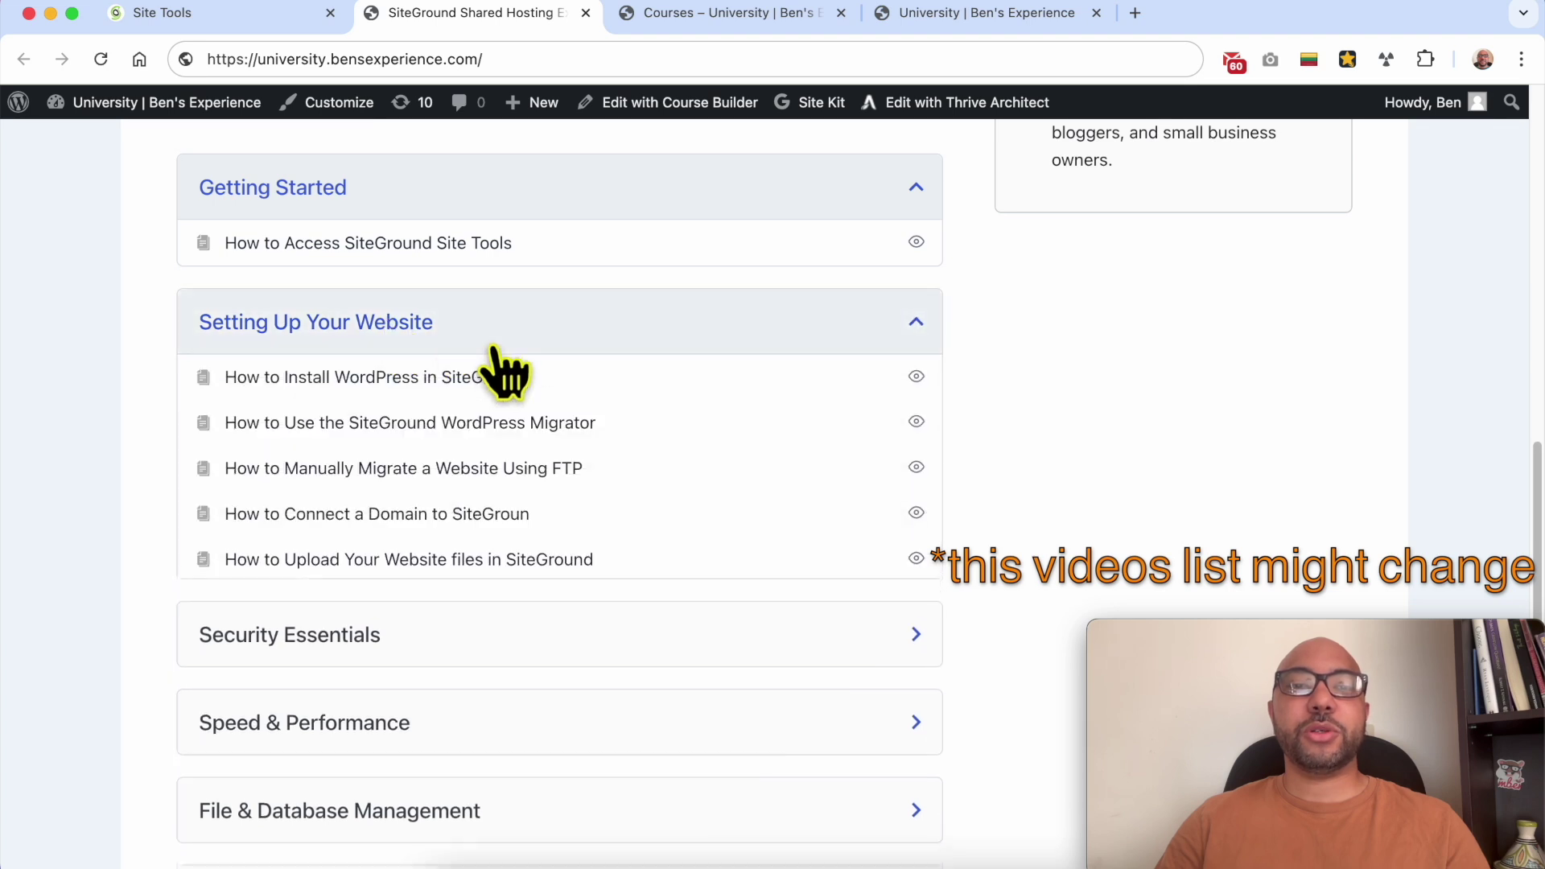
{"action": "scroll", "coordinate": [346, 515], "scroll_direction": "down", "scroll_amount": 4}
{"action": "left_click", "coordinate": [265, 322]}
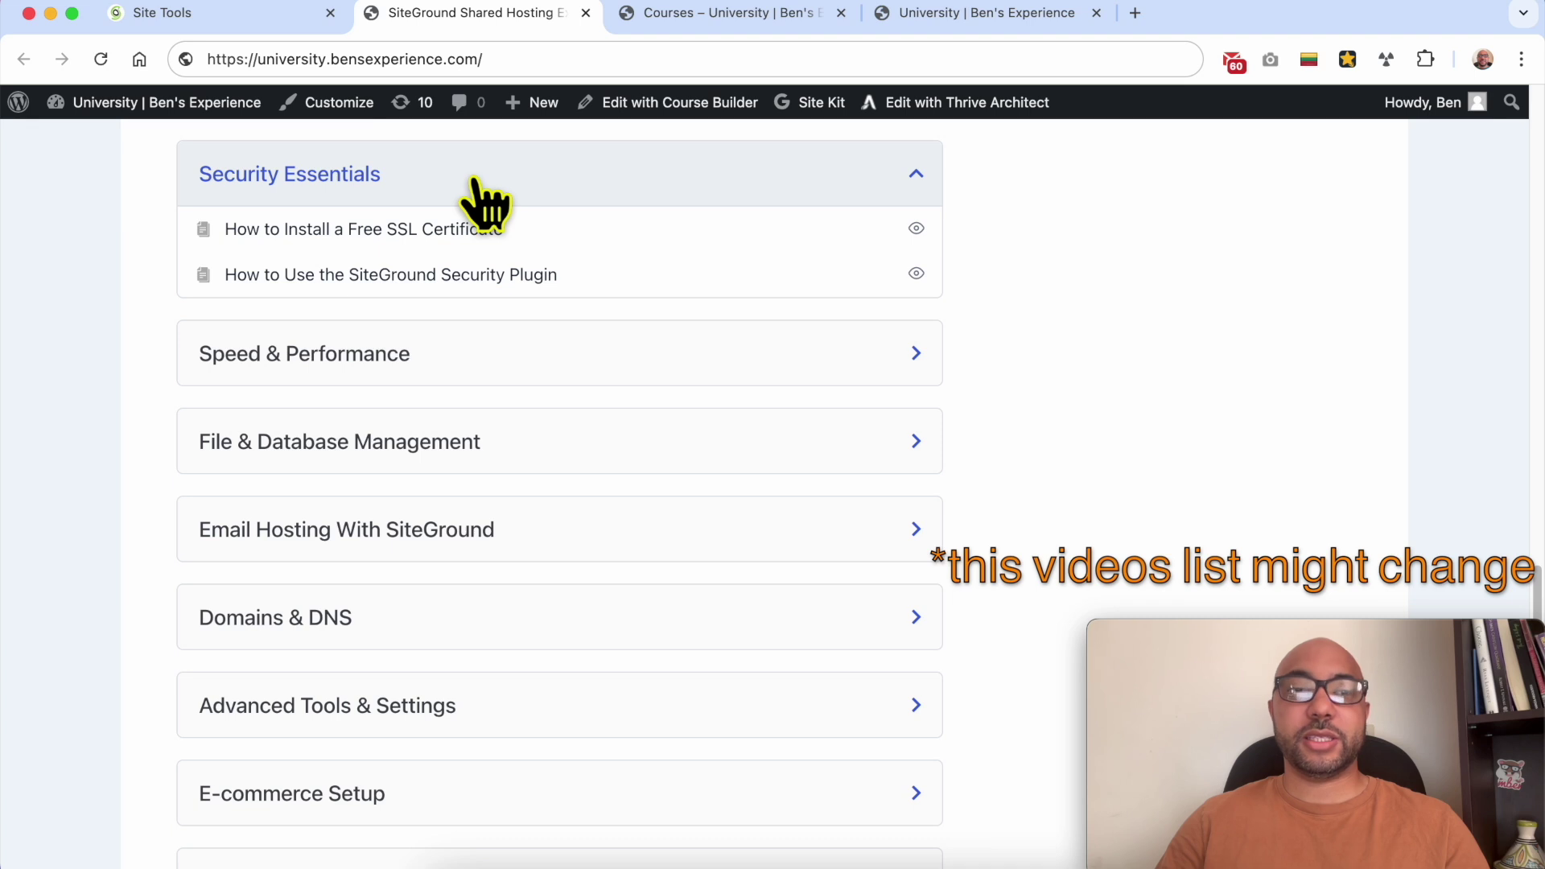
{"action": "left_click", "coordinate": [322, 358]}
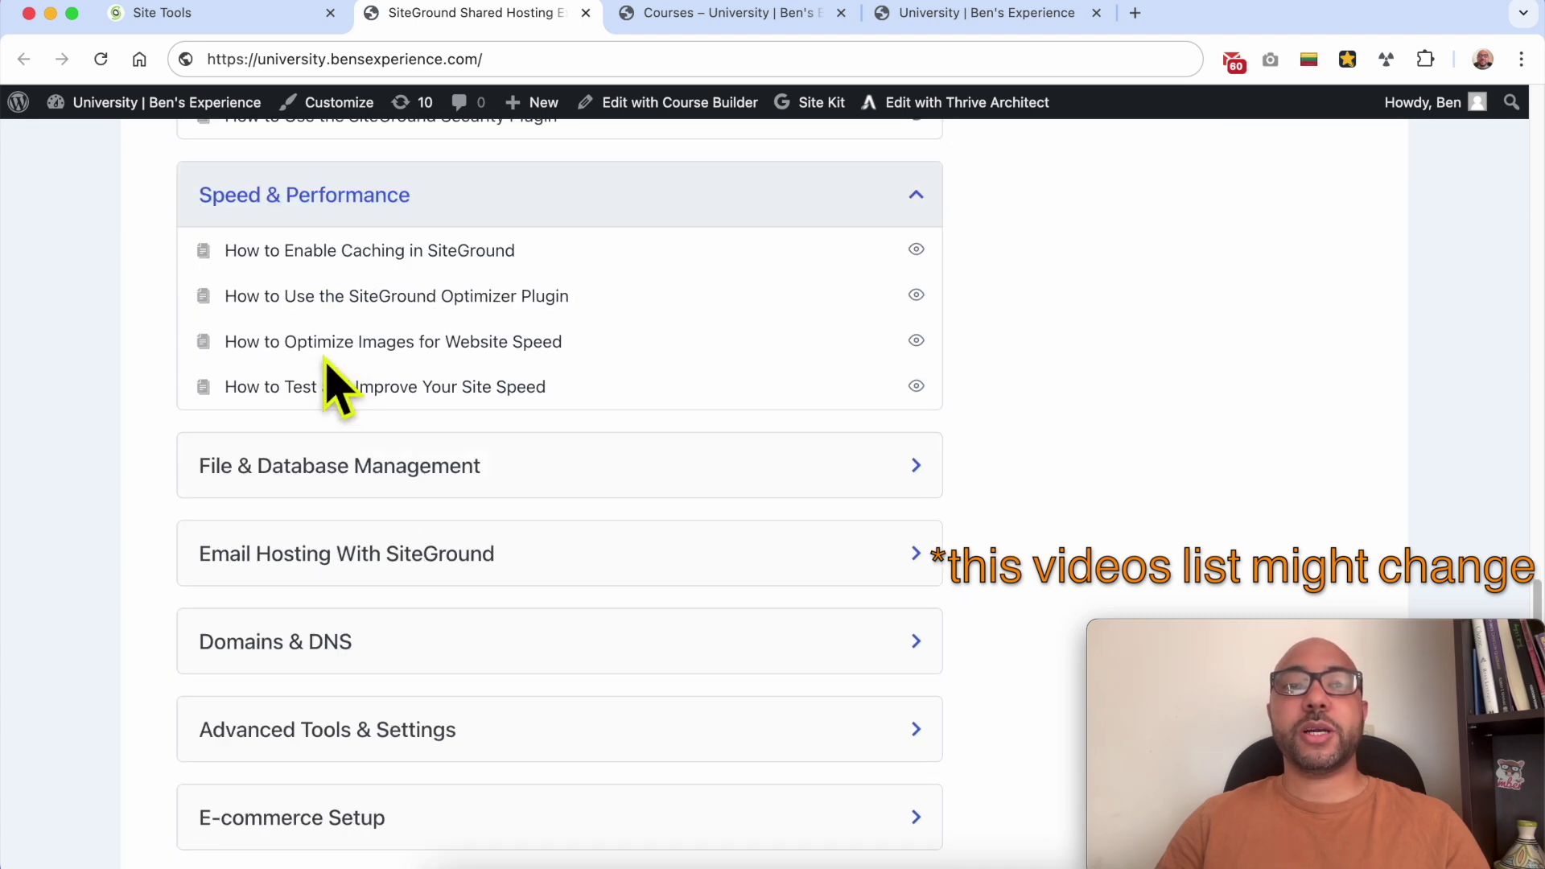
{"action": "scroll", "coordinate": [378, 241], "scroll_direction": "down", "scroll_amount": 3}
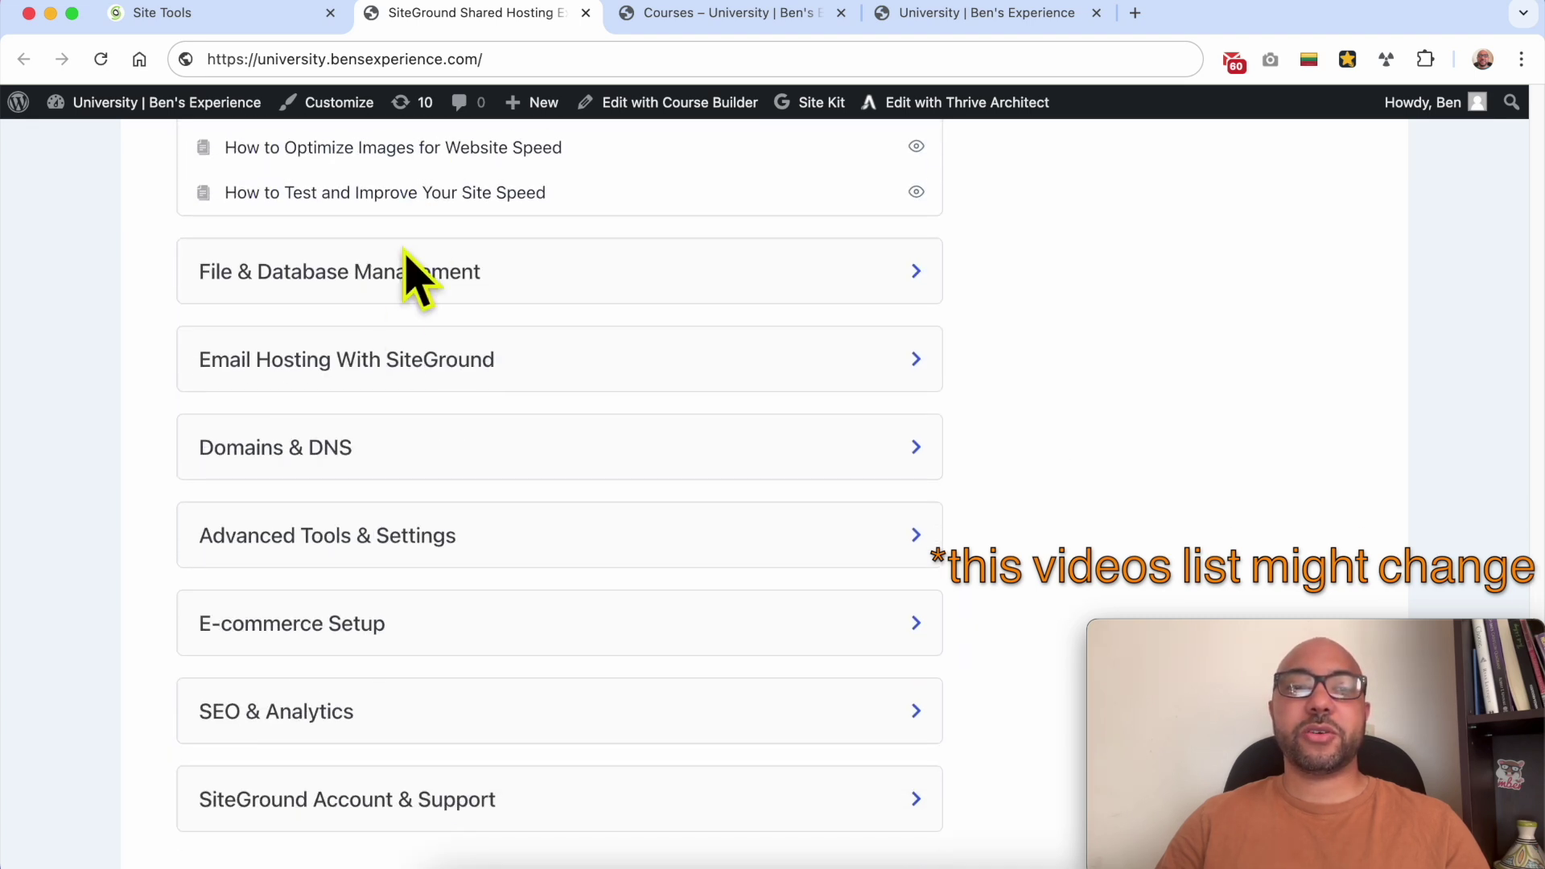
{"action": "left_click", "coordinate": [393, 288]}
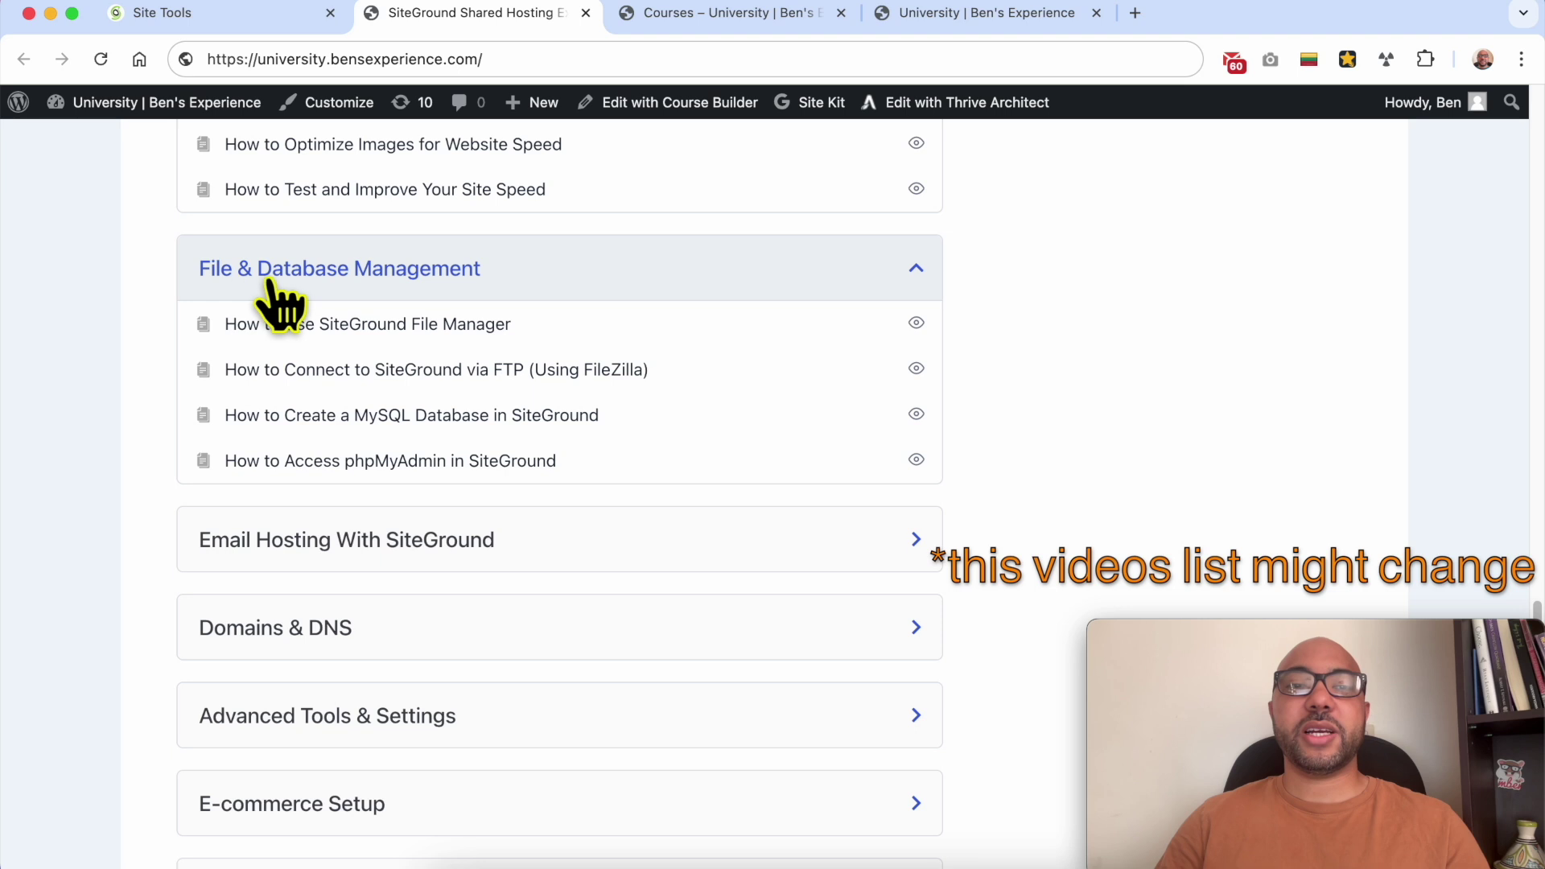
Step: Expand Email Hosting, Domains & DNS, Advanced Tools, E-commerce Setup, SEO & Analytics and Account & Support sections
{"action": "scroll", "coordinate": [515, 290], "scroll_direction": "down", "scroll_amount": 4}
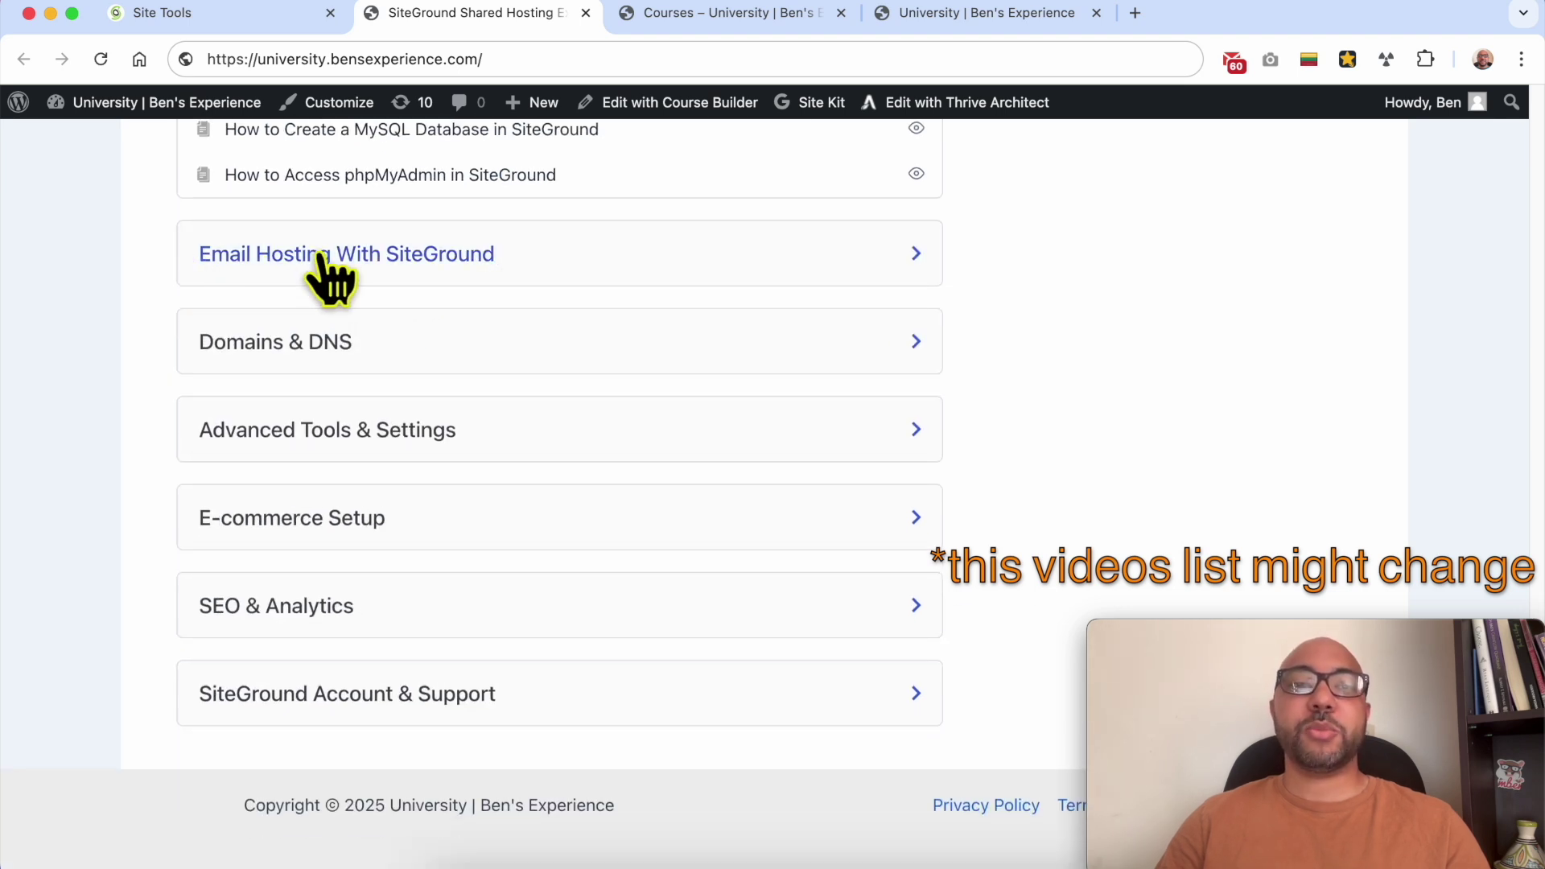
{"action": "left_click", "coordinate": [323, 257]}
{"action": "left_click", "coordinate": [483, 524]}
{"action": "scroll", "coordinate": [483, 521], "scroll_direction": "down", "scroll_amount": 4}
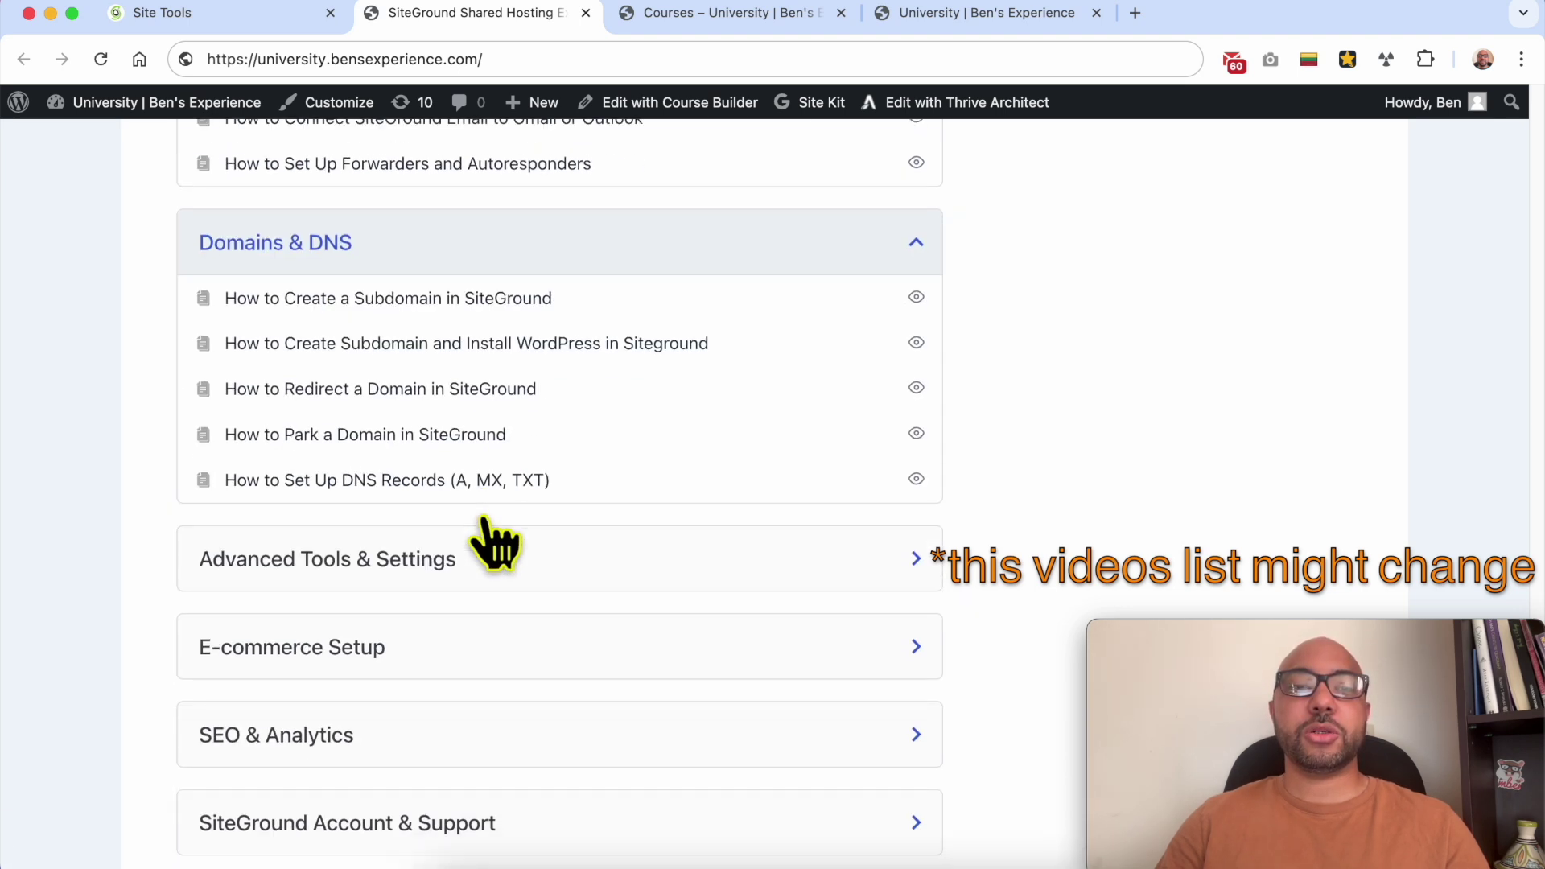
{"action": "scroll", "coordinate": [489, 541], "scroll_direction": "down", "scroll_amount": 2}
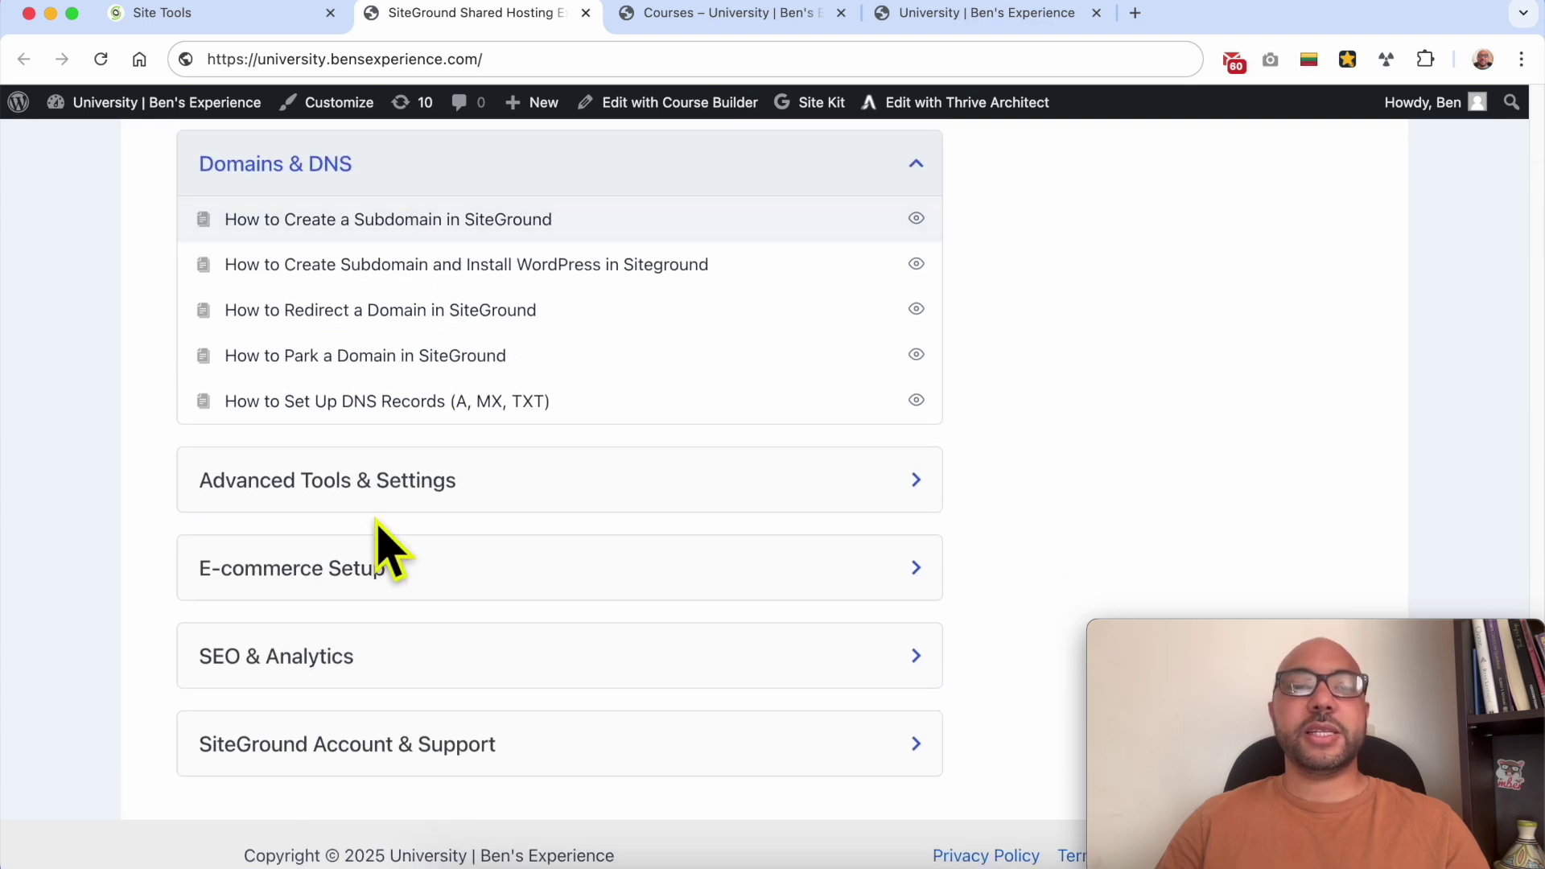
{"action": "left_click", "coordinate": [439, 486]}
{"action": "scroll", "coordinate": [451, 511], "scroll_direction": "down", "scroll_amount": 3}
{"action": "left_click", "coordinate": [385, 519]}
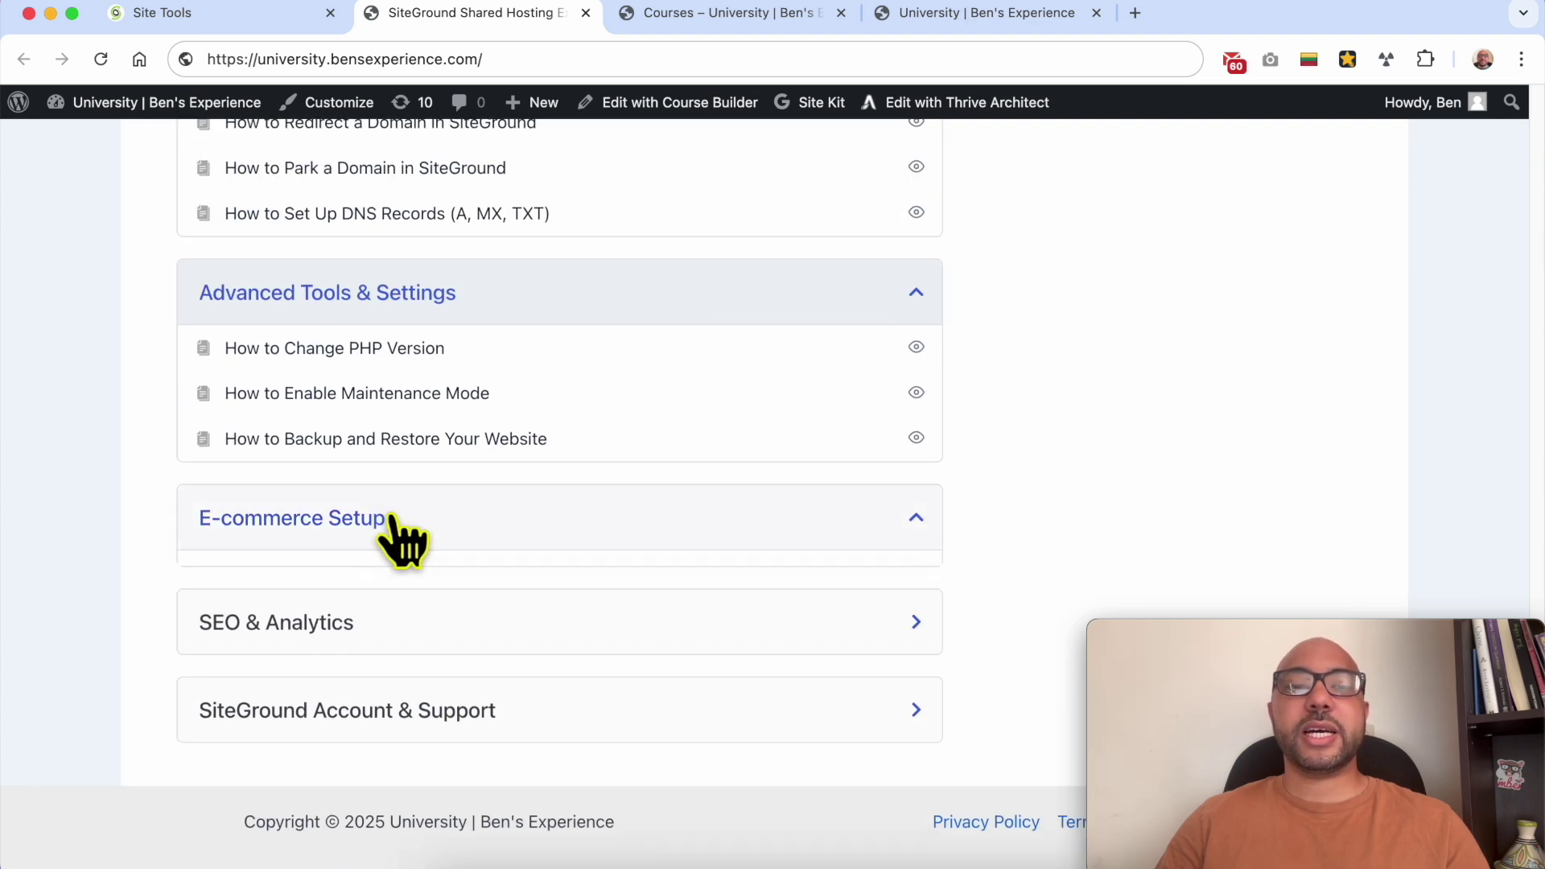
{"action": "scroll", "coordinate": [435, 531], "scroll_direction": "down", "scroll_amount": 1}
{"action": "left_click", "coordinate": [402, 625]}
{"action": "scroll", "coordinate": [466, 628], "scroll_direction": "down", "scroll_amount": 2}
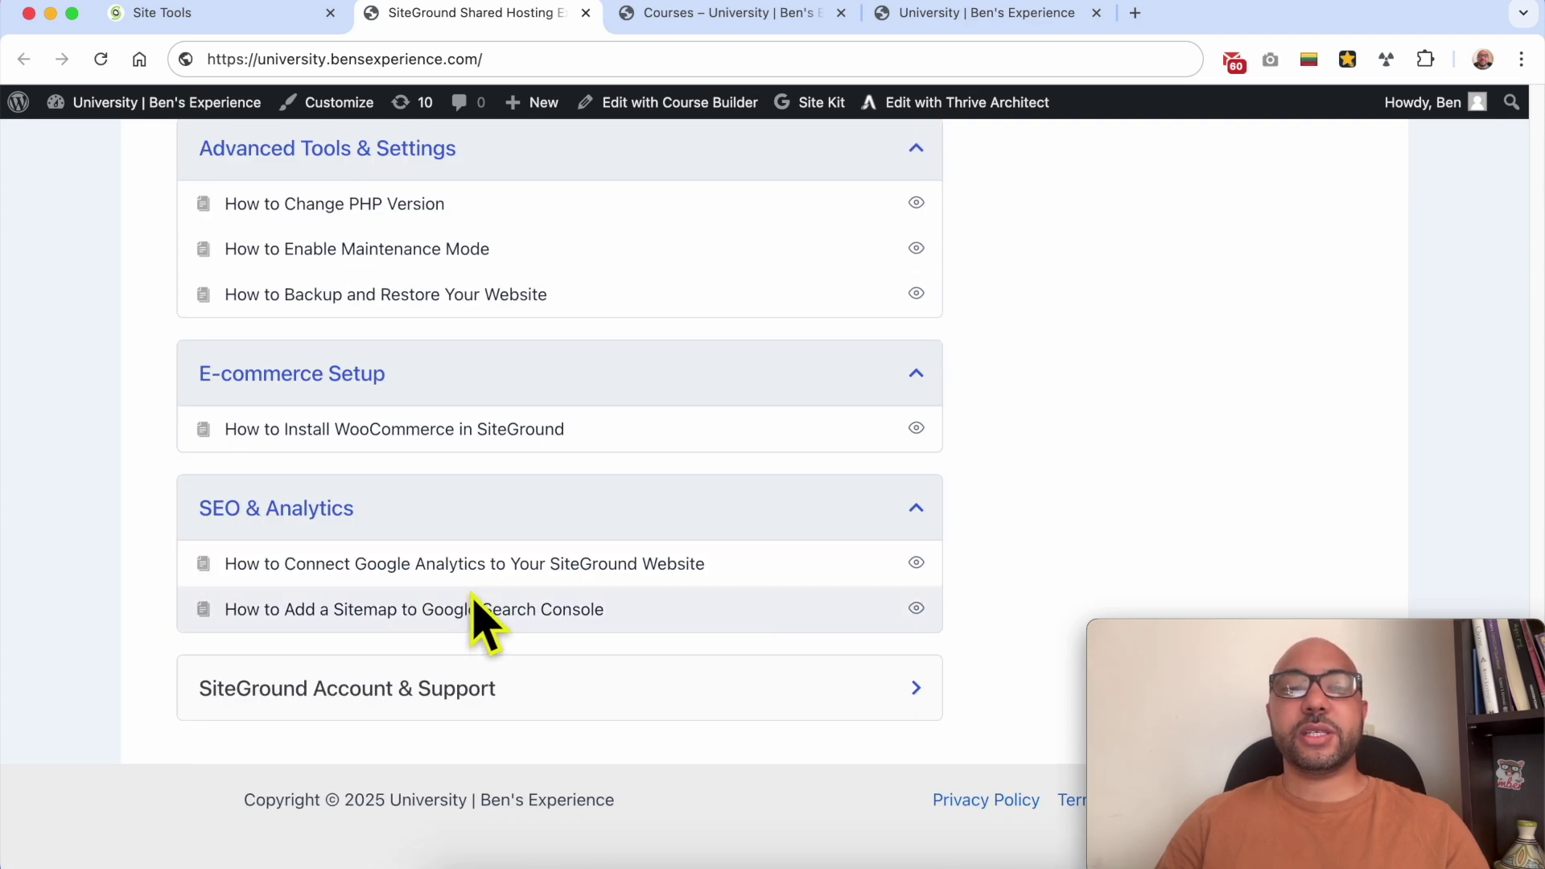
{"action": "left_click", "coordinate": [451, 702]}
Step: Go to the Courses catalogue page
{"action": "scroll", "coordinate": [362, 700], "scroll_direction": "down", "scroll_amount": 2}
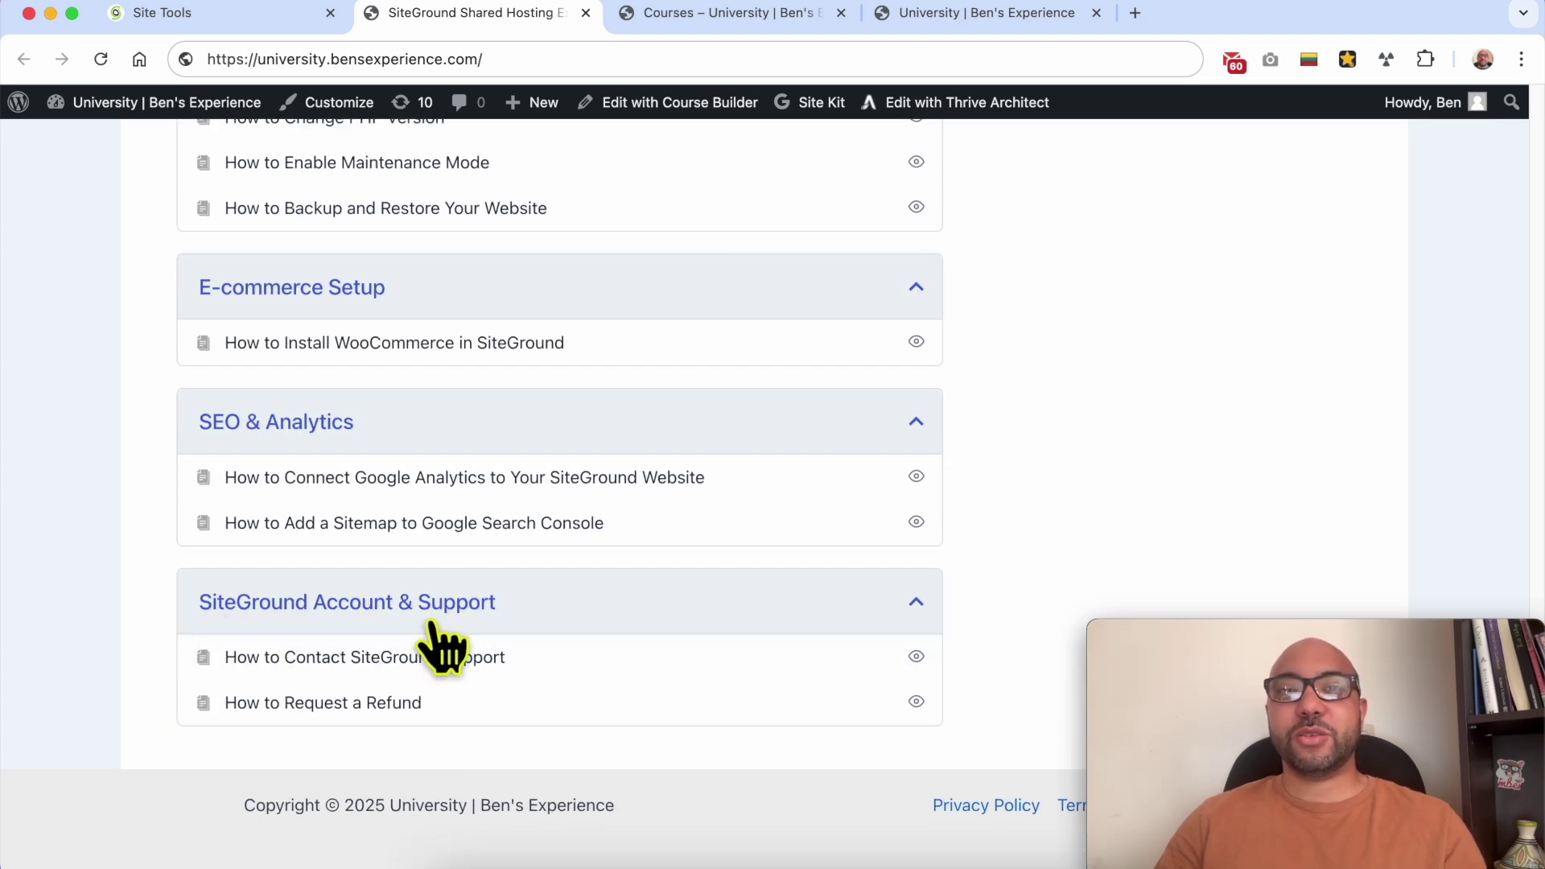
{"action": "scroll", "coordinate": [450, 628], "scroll_direction": "up", "scroll_amount": 18}
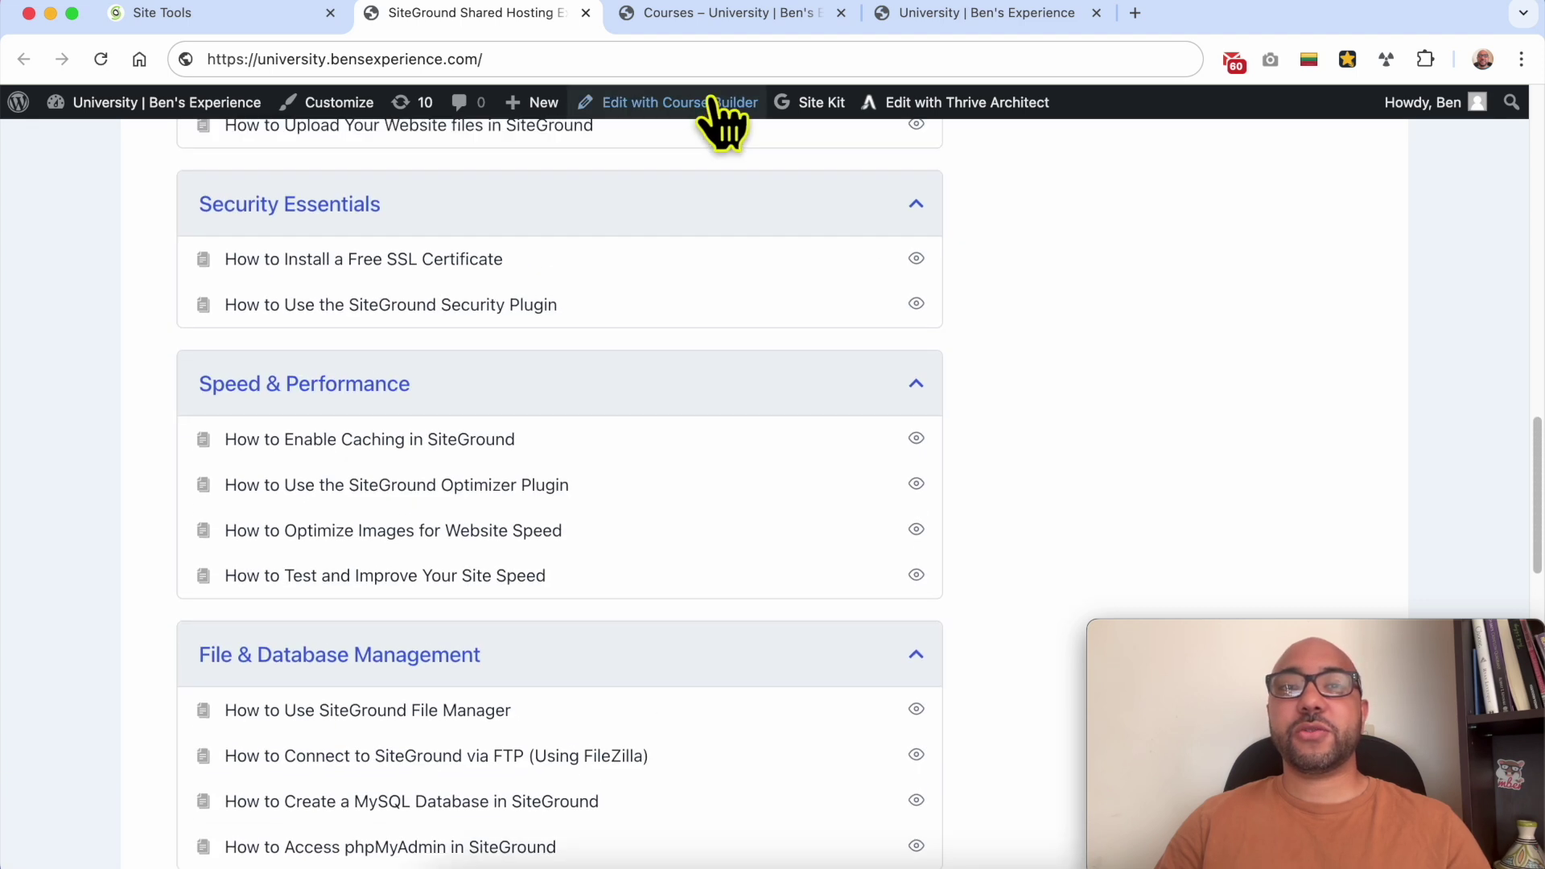
{"action": "left_click", "coordinate": [729, 24]}
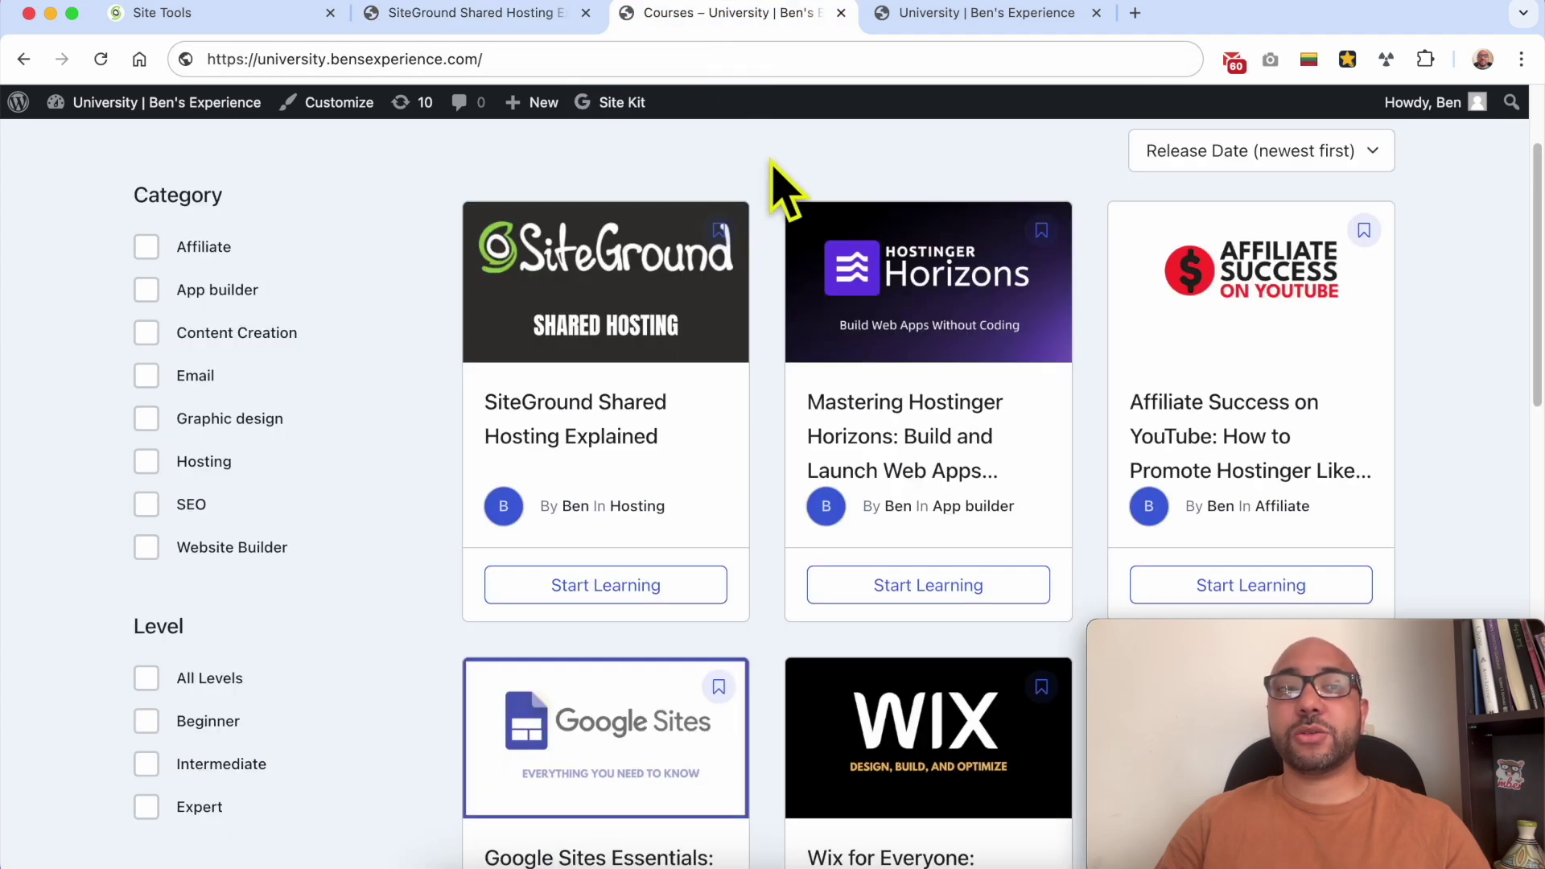
Step: Browse the courses catalogue and move to its next page of courses
{"action": "scroll", "coordinate": [1107, 305], "scroll_direction": "down", "scroll_amount": 3}
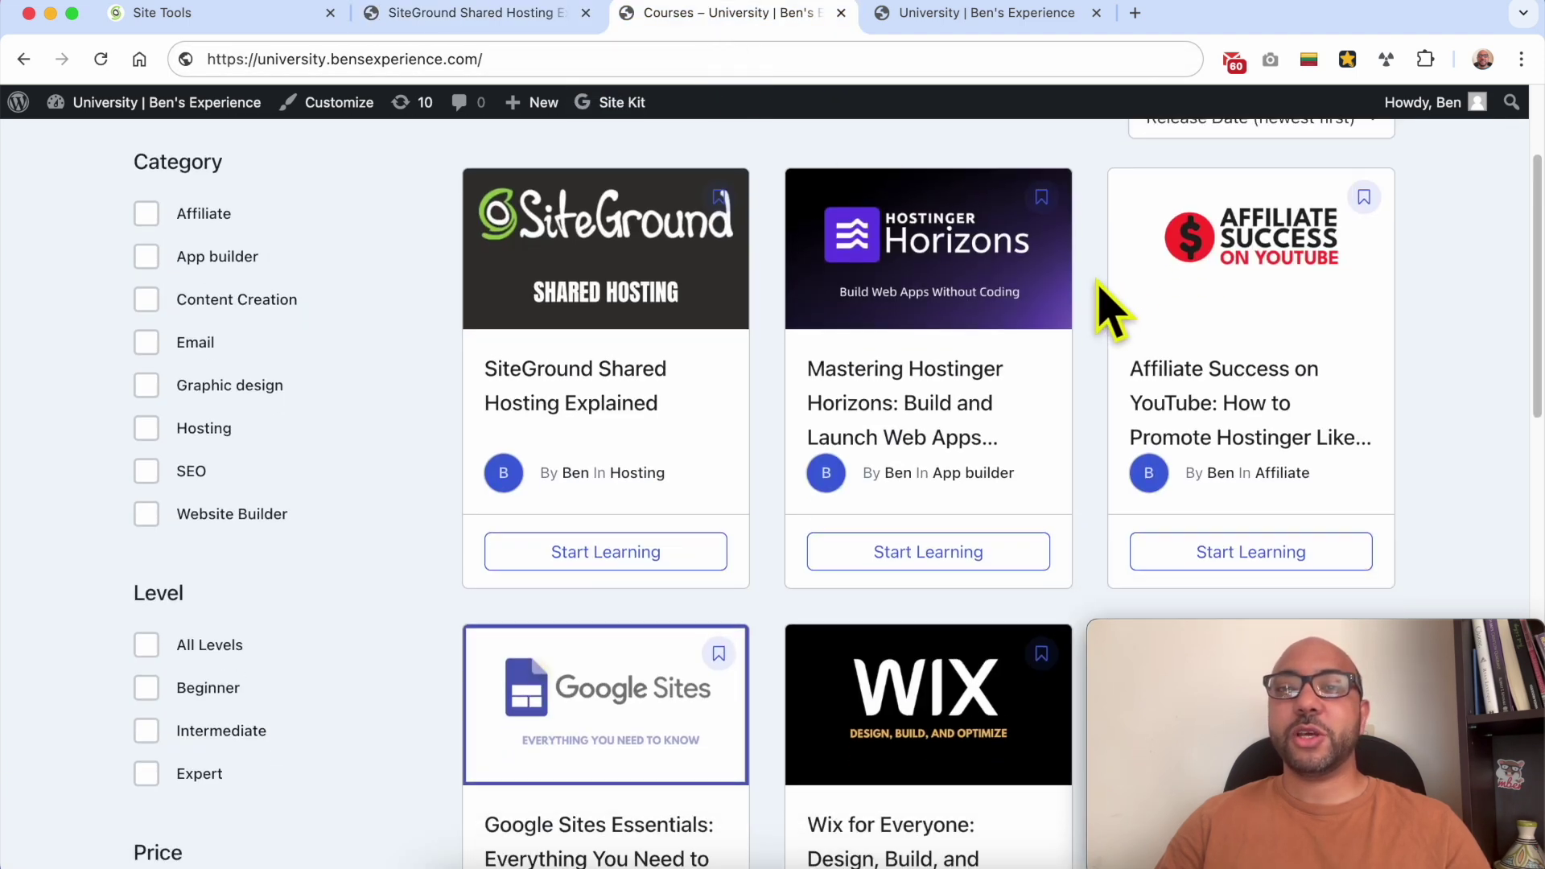
{"action": "scroll", "coordinate": [1097, 293], "scroll_direction": "up", "scroll_amount": 5}
{"action": "scroll", "coordinate": [885, 354], "scroll_direction": "down", "scroll_amount": 2}
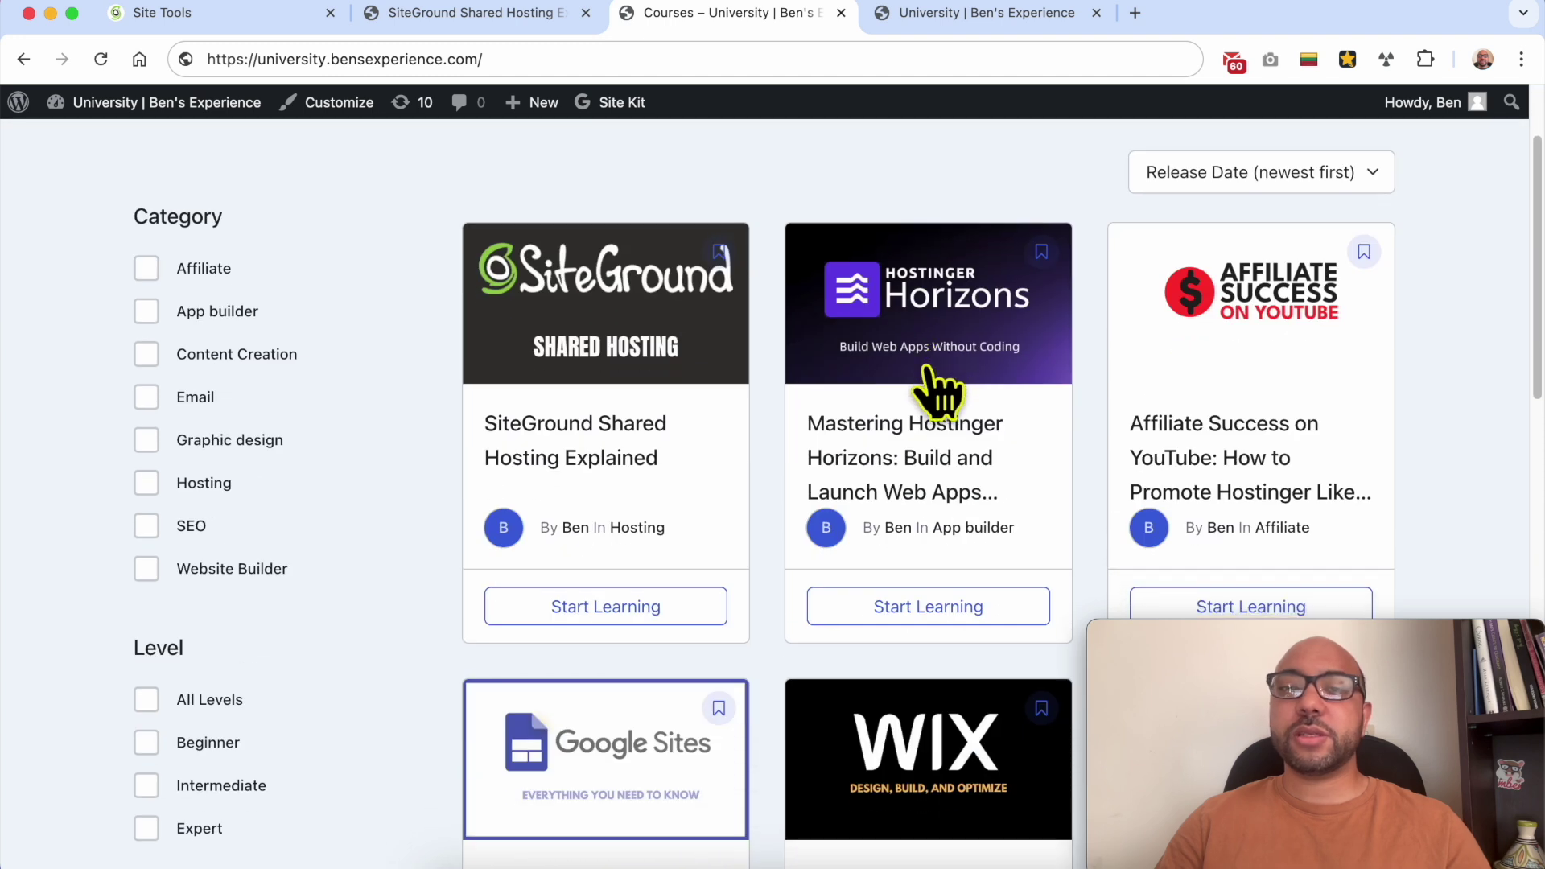
{"action": "scroll", "coordinate": [958, 378], "scroll_direction": "down", "scroll_amount": 1}
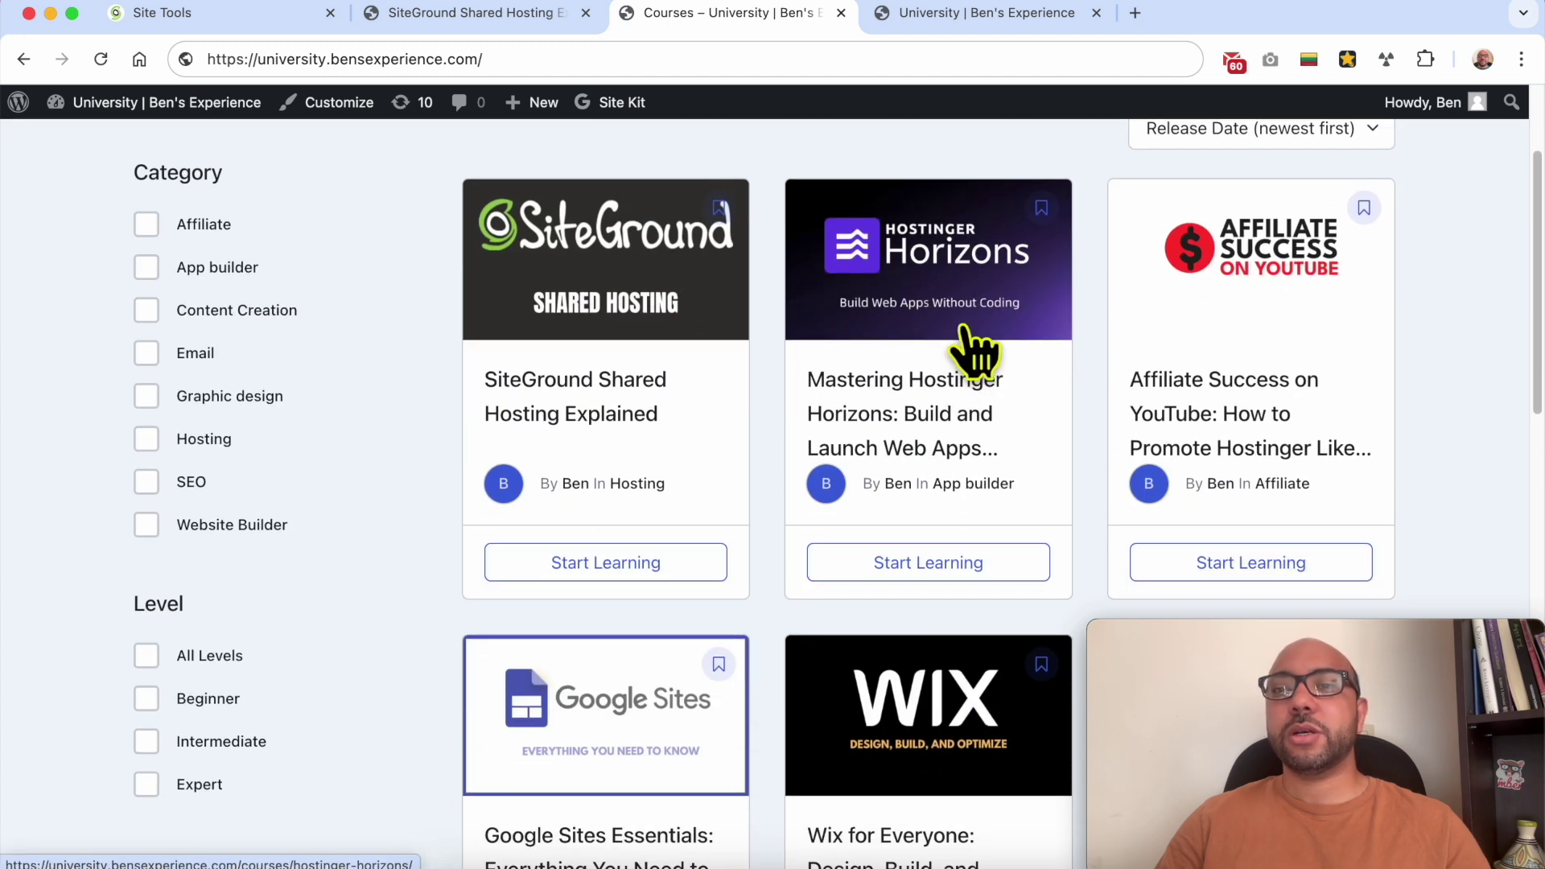
{"action": "scroll", "coordinate": [974, 346], "scroll_direction": "down", "scroll_amount": 6}
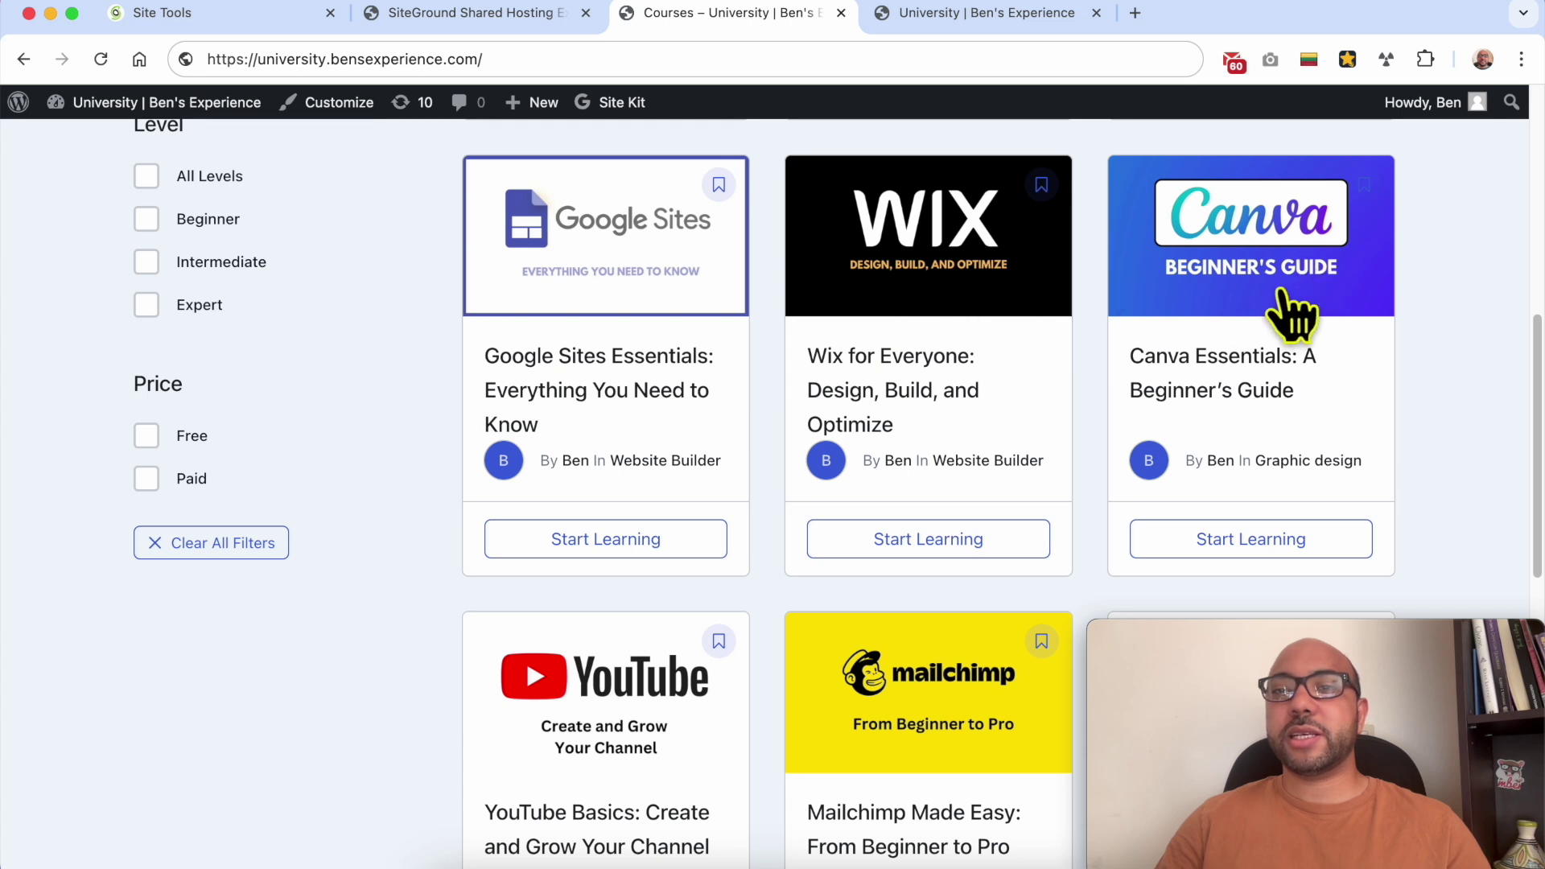
{"action": "scroll", "coordinate": [1155, 410], "scroll_direction": "down", "scroll_amount": 3}
{"action": "scroll", "coordinate": [1046, 419], "scroll_direction": "down", "scroll_amount": 4}
{"action": "scroll", "coordinate": [756, 555], "scroll_direction": "down", "scroll_amount": 3}
{"action": "scroll", "coordinate": [812, 547], "scroll_direction": "down", "scroll_amount": 2}
{"action": "left_click_drag", "start_coordinate": [1305, 633], "coordinate": [1359, 632]}
{"action": "left_click", "coordinate": [1358, 658]}
Step: Look over the second page of courses, then switch to the university landing page
{"action": "scroll", "coordinate": [1239, 362], "scroll_direction": "up", "scroll_amount": 2}
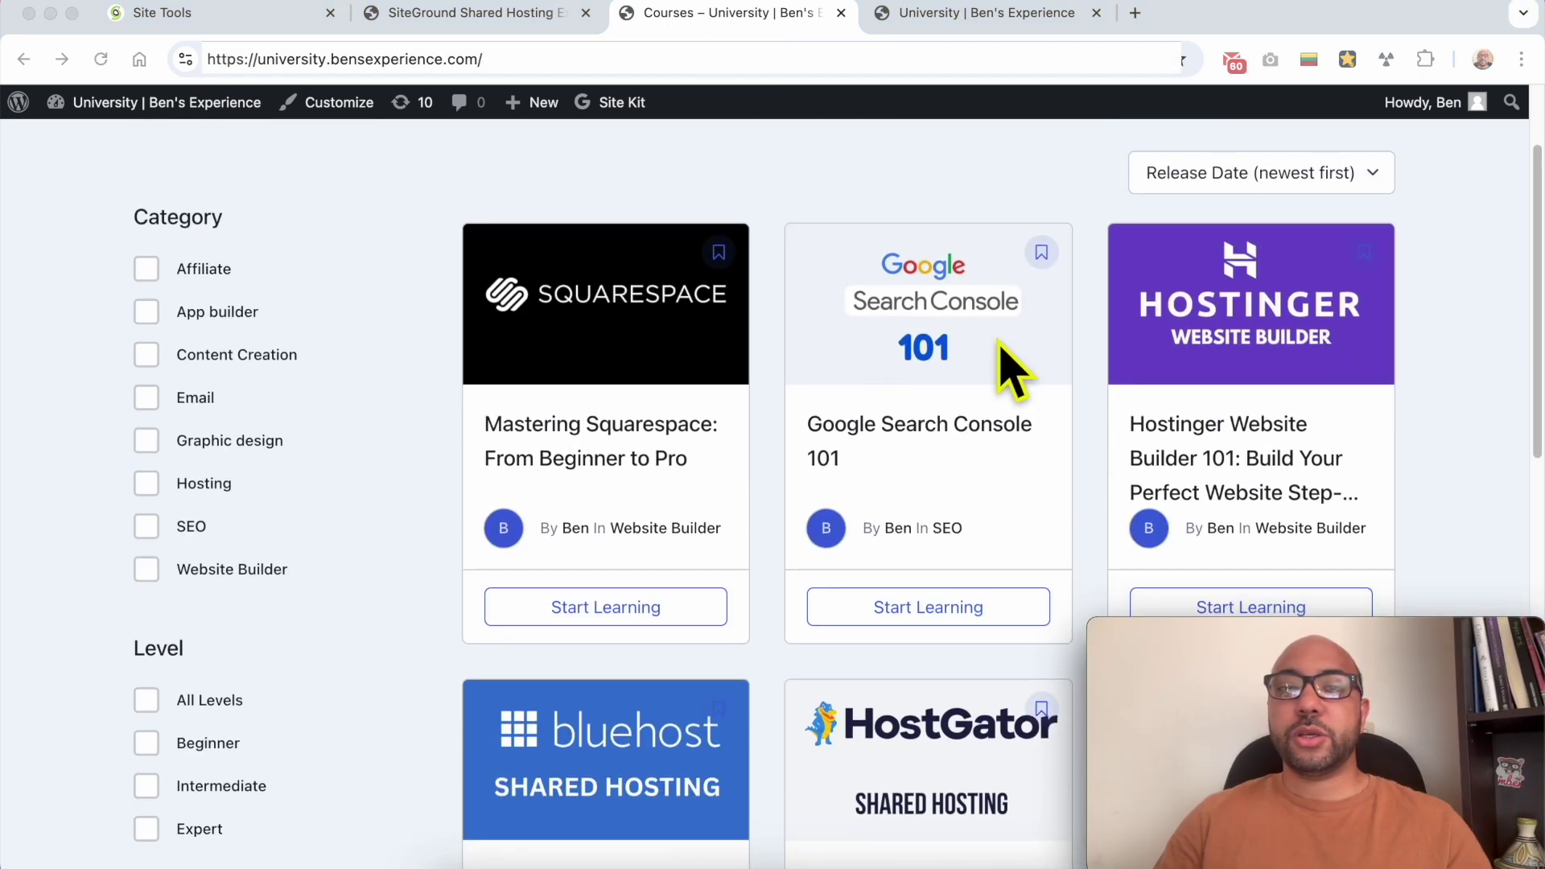
{"action": "scroll", "coordinate": [1207, 290], "scroll_direction": "down", "scroll_amount": 4}
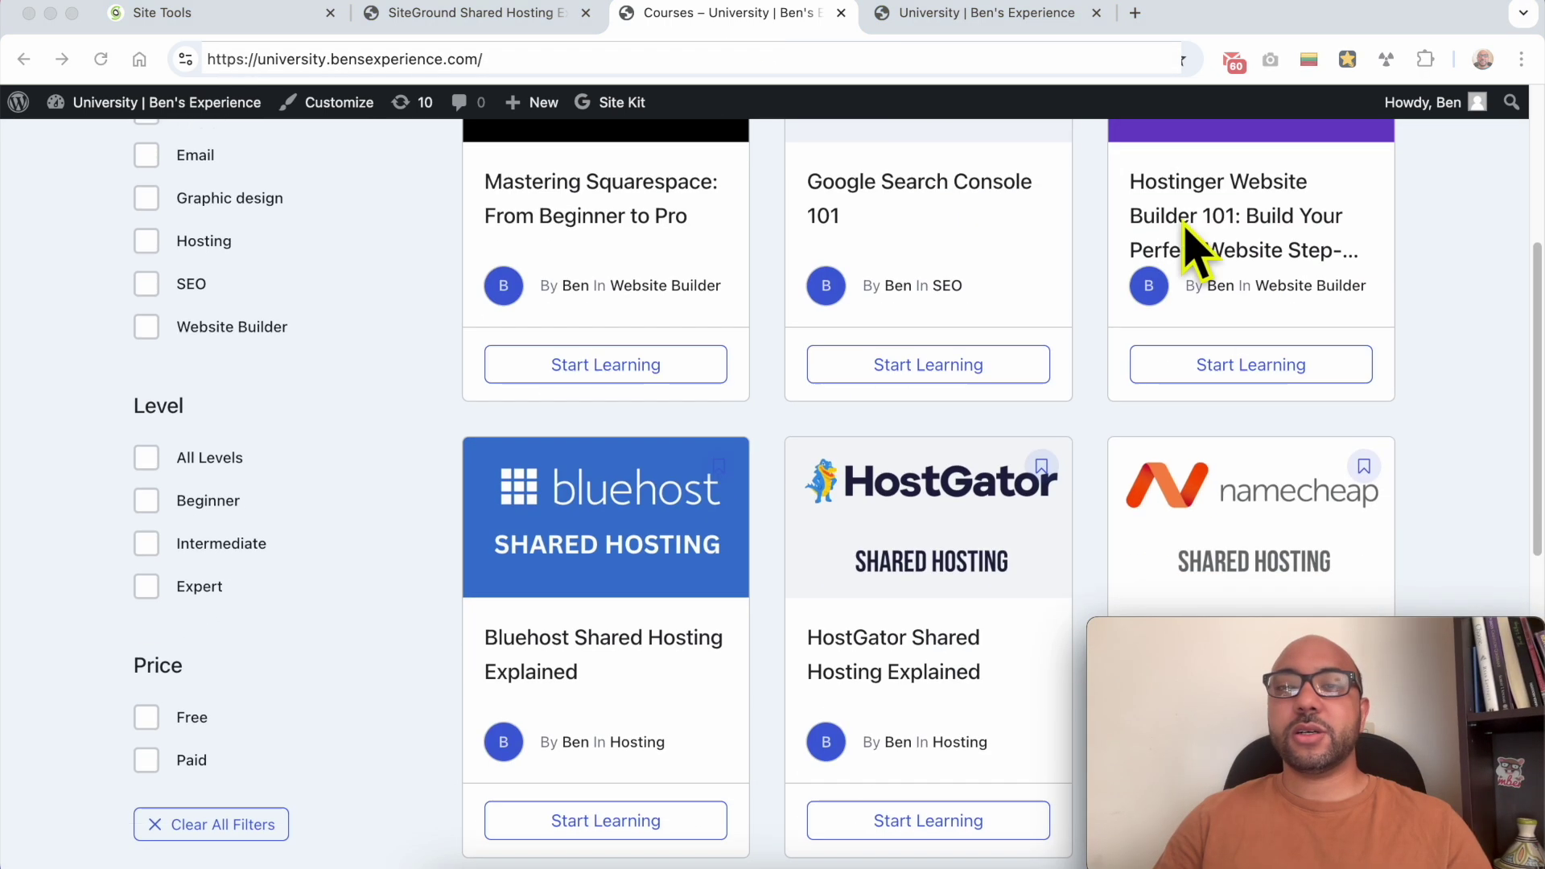
{"action": "scroll", "coordinate": [1239, 242], "scroll_direction": "up", "scroll_amount": 3}
{"action": "scroll", "coordinate": [845, 475], "scroll_direction": "down", "scroll_amount": 3}
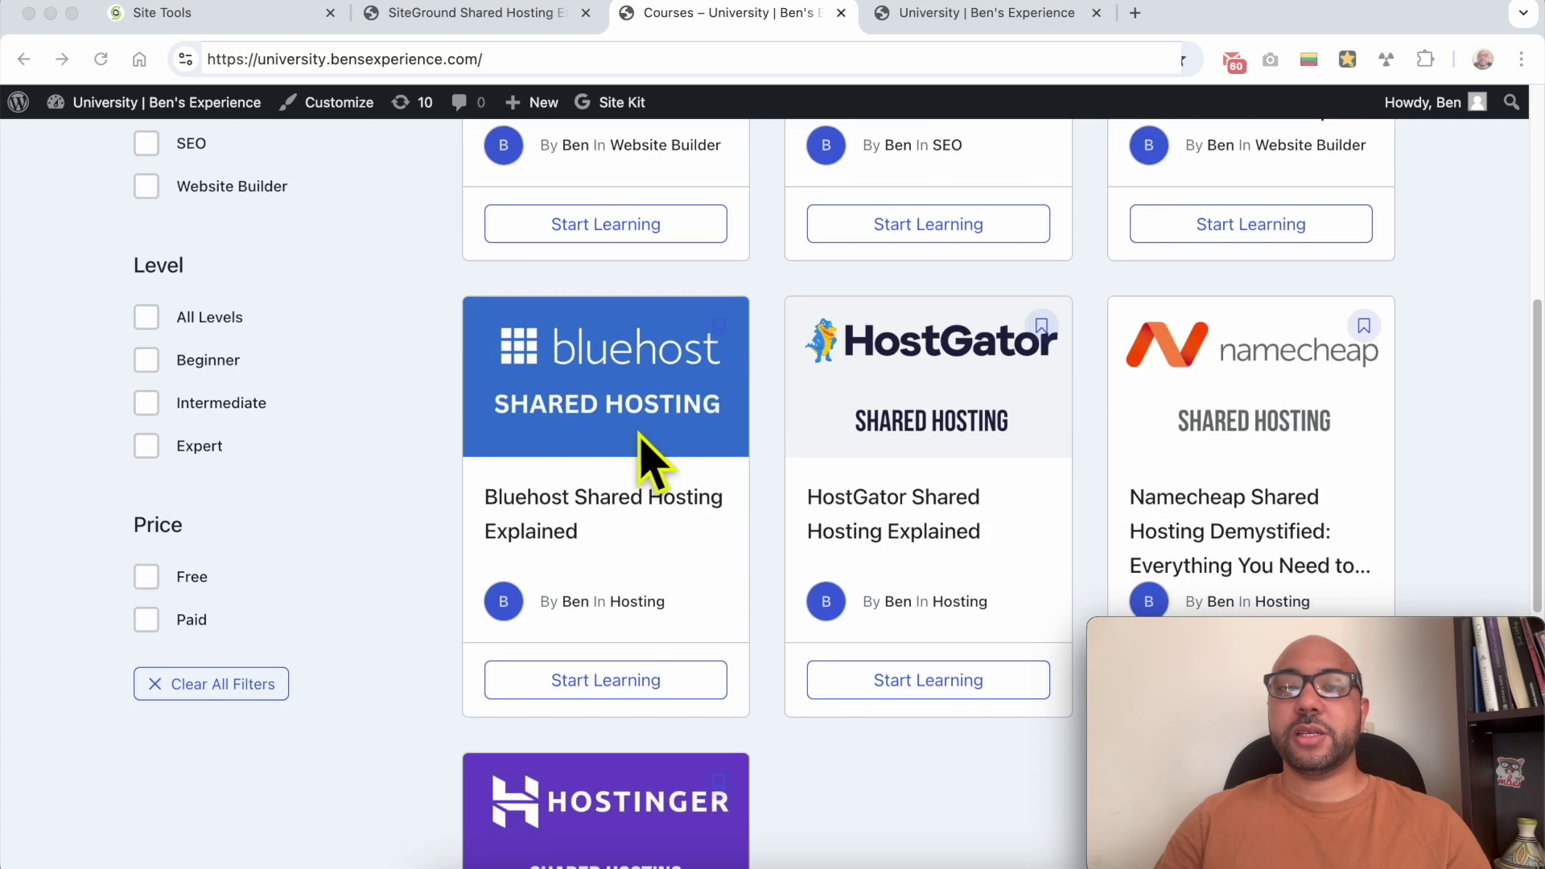
{"action": "scroll", "coordinate": [753, 149], "scroll_direction": "down", "scroll_amount": 2}
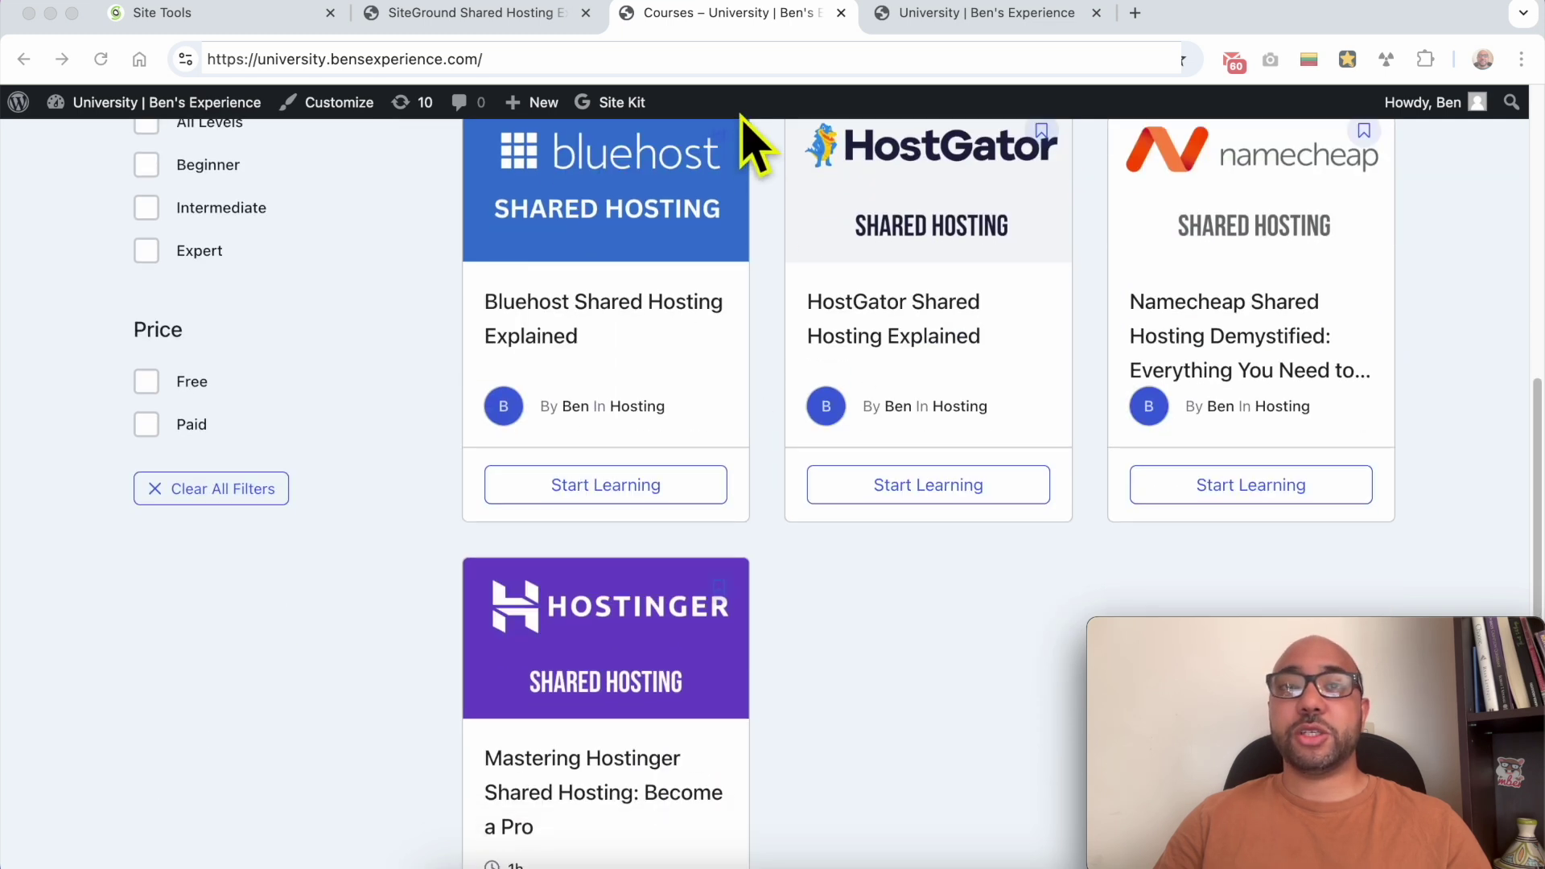
{"action": "left_click", "coordinate": [970, 14]}
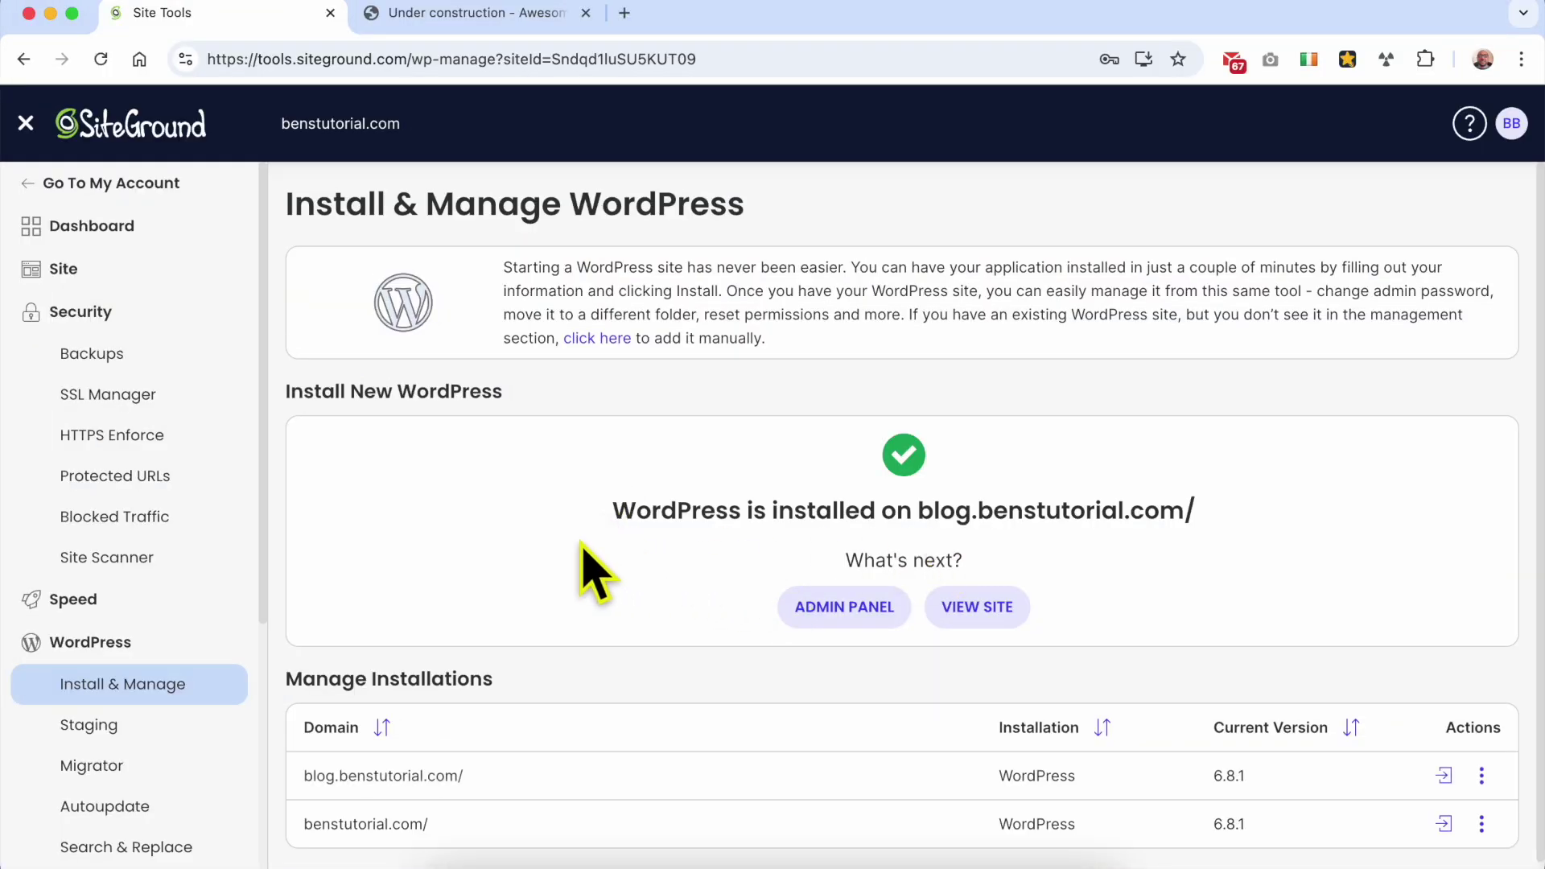
Step: View the new blog.benstutorial.com site in another tab, then open its WordPress admin dashboard
{"action": "left_click_drag", "start_coordinate": [609, 515], "coordinate": [1176, 515]}
{"action": "left_click", "coordinate": [924, 512]}
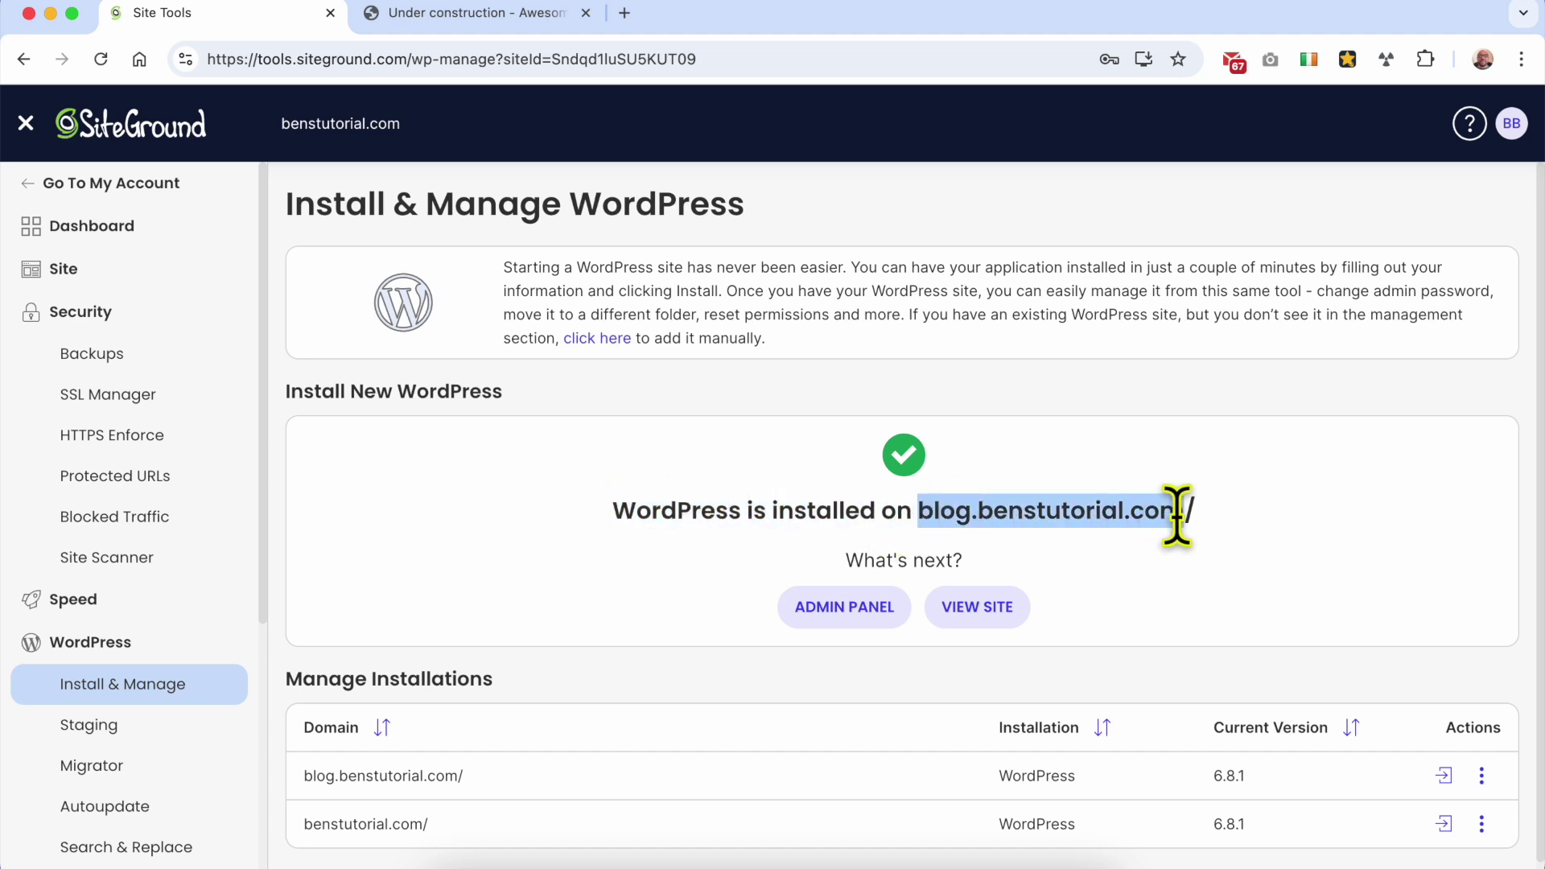
{"action": "left_click", "coordinate": [1000, 619]}
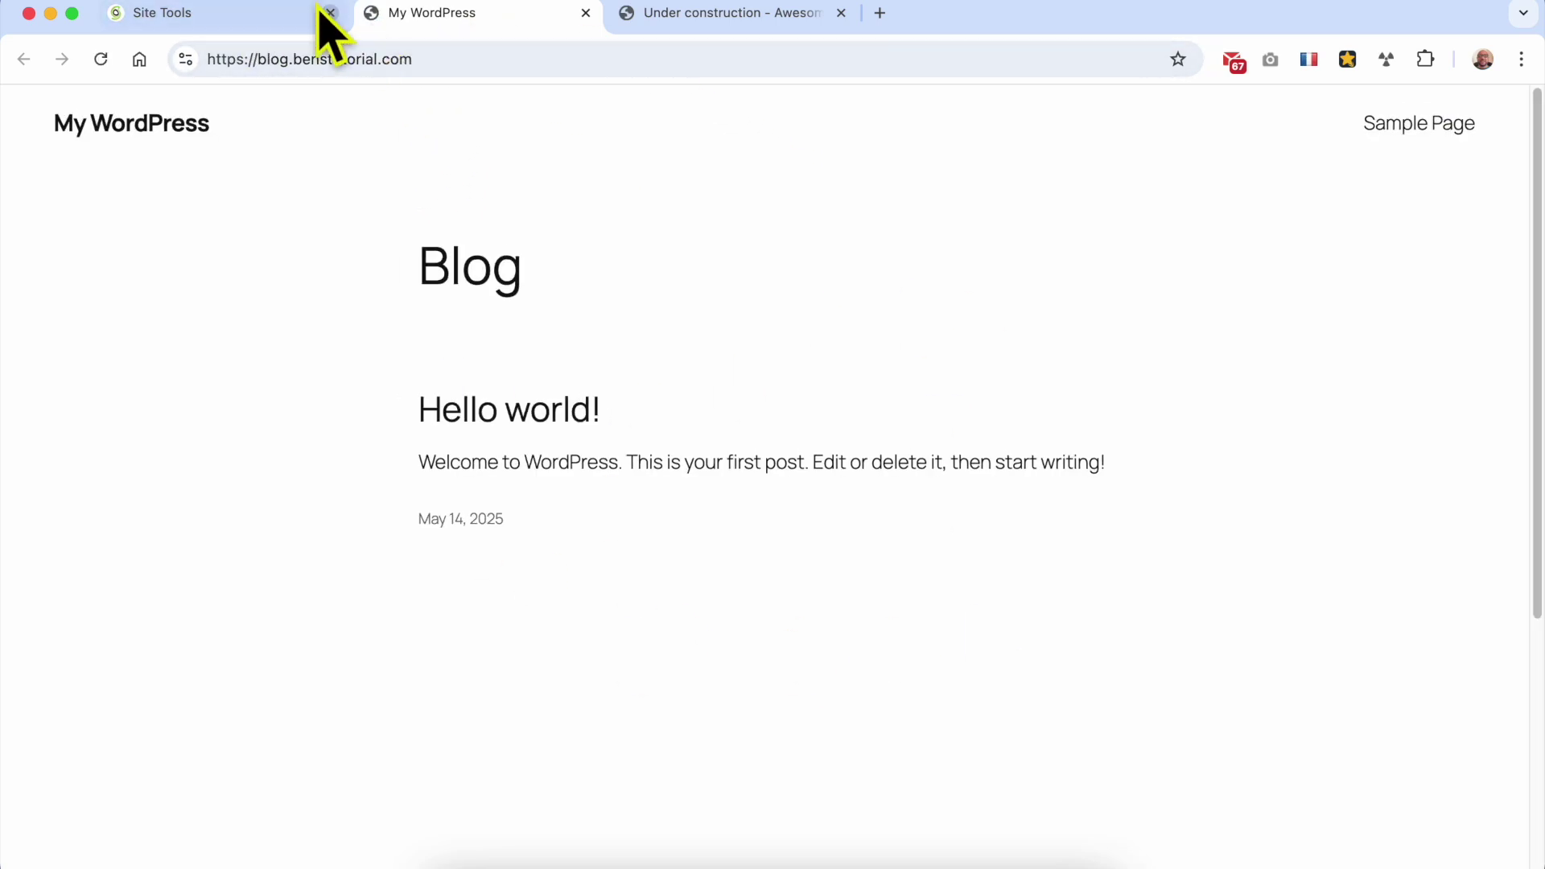
{"action": "left_click", "coordinate": [182, 16]}
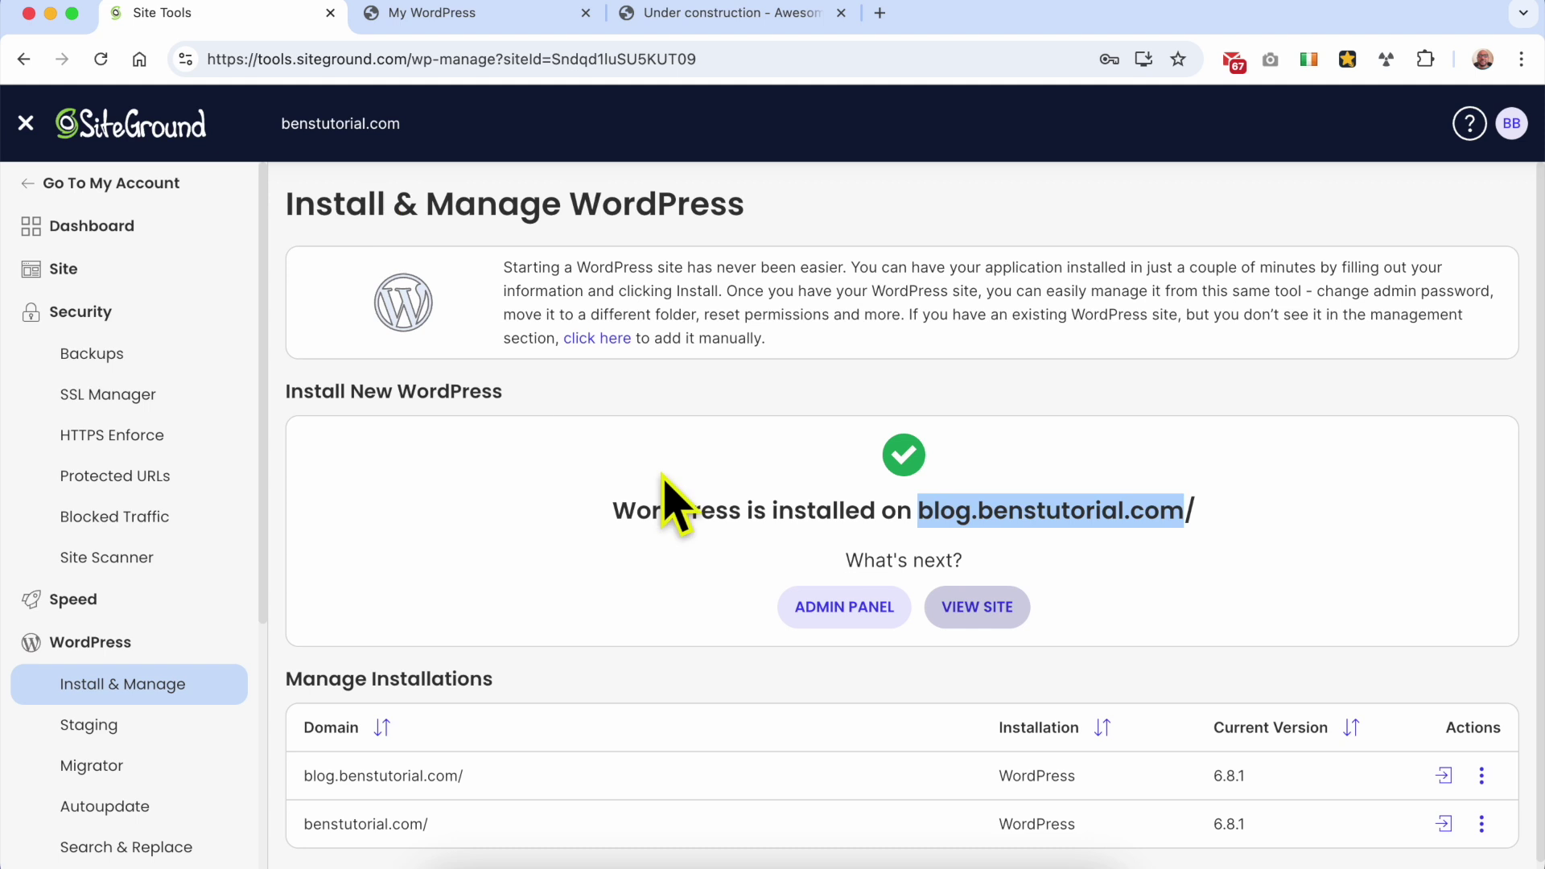
{"action": "left_click", "coordinate": [833, 609]}
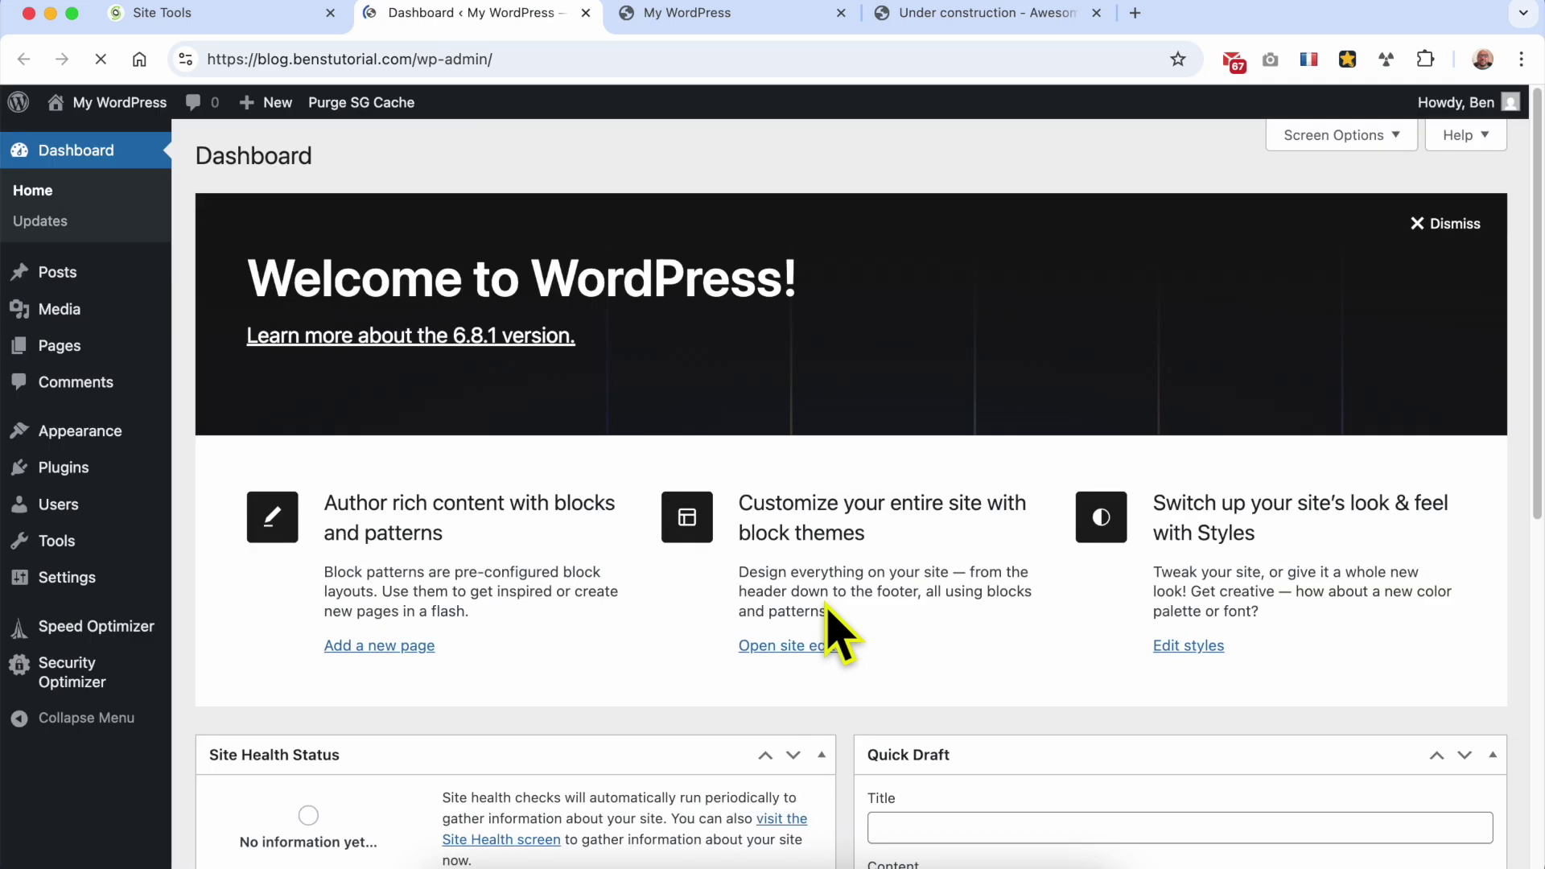
Step: Log out of WordPress and load blog.benstutorial.com/wp-admin to reach the login page
{"action": "mouse_move", "coordinate": [1464, 105]}
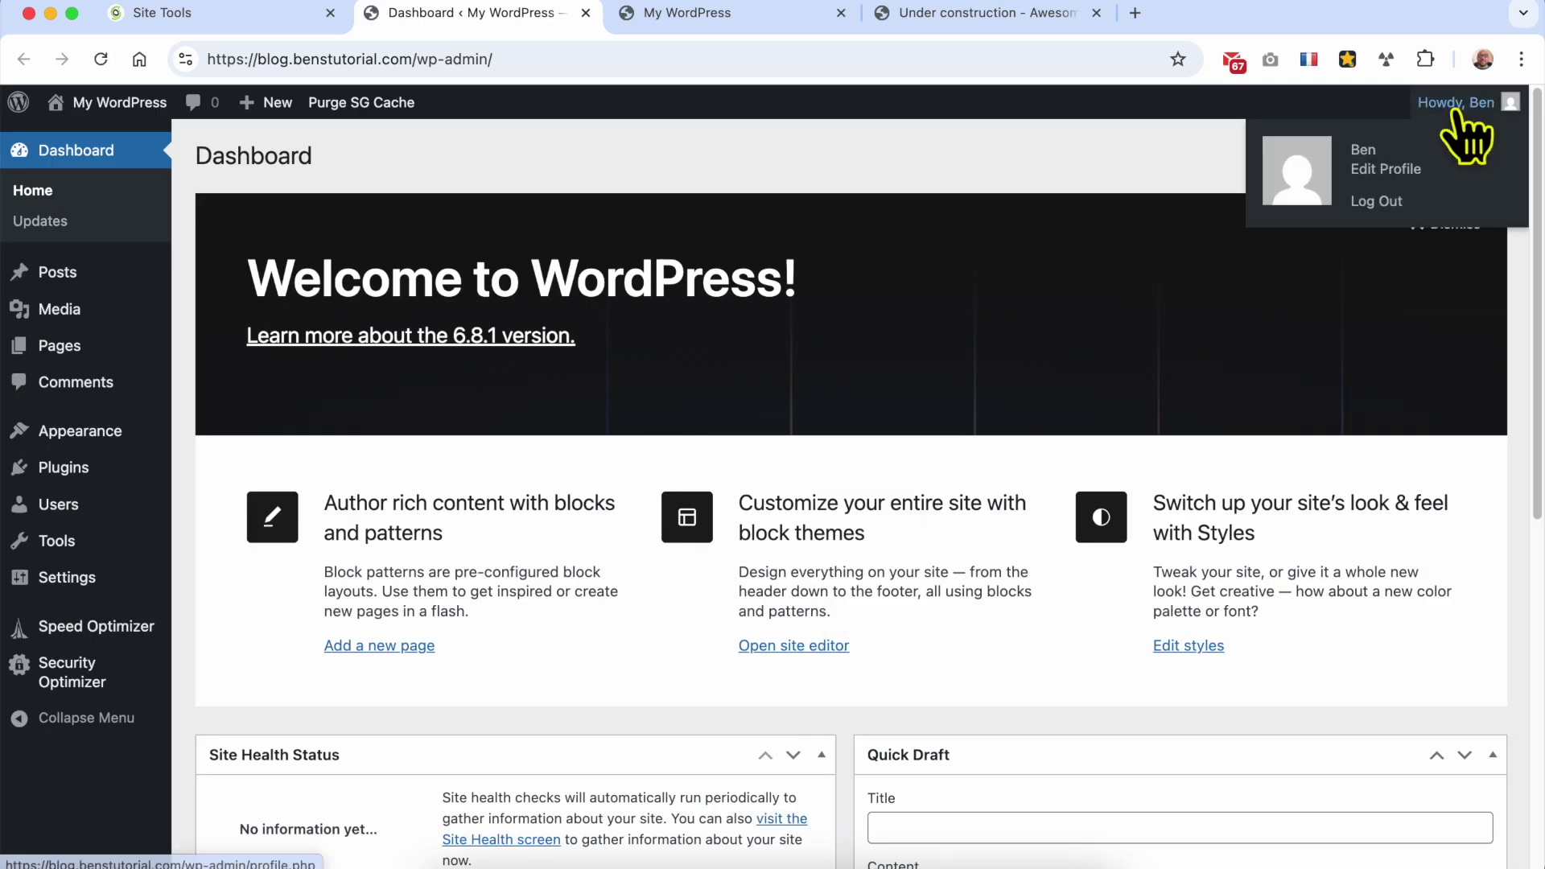
{"action": "left_click", "coordinate": [1404, 204]}
{"action": "left_click", "coordinate": [688, 20]}
{"action": "left_click", "coordinate": [515, 58]}
{"action": "left_click", "coordinate": [507, 59]}
{"action": "left_click_drag", "start_coordinate": [507, 59], "coordinate": [263, 59]}
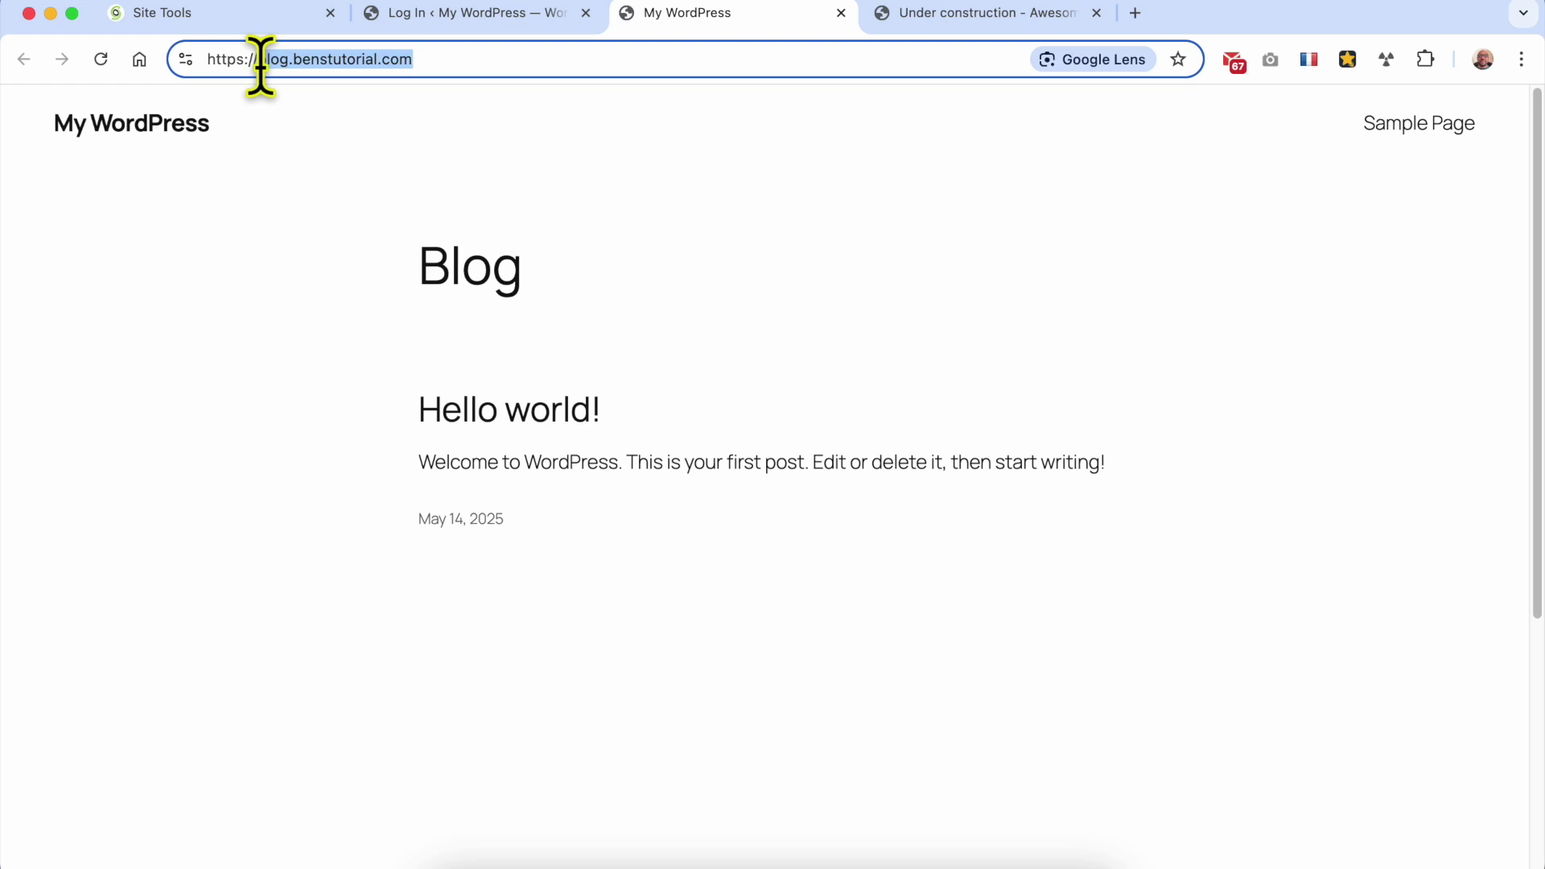
{"action": "left_click", "coordinate": [495, 58]}
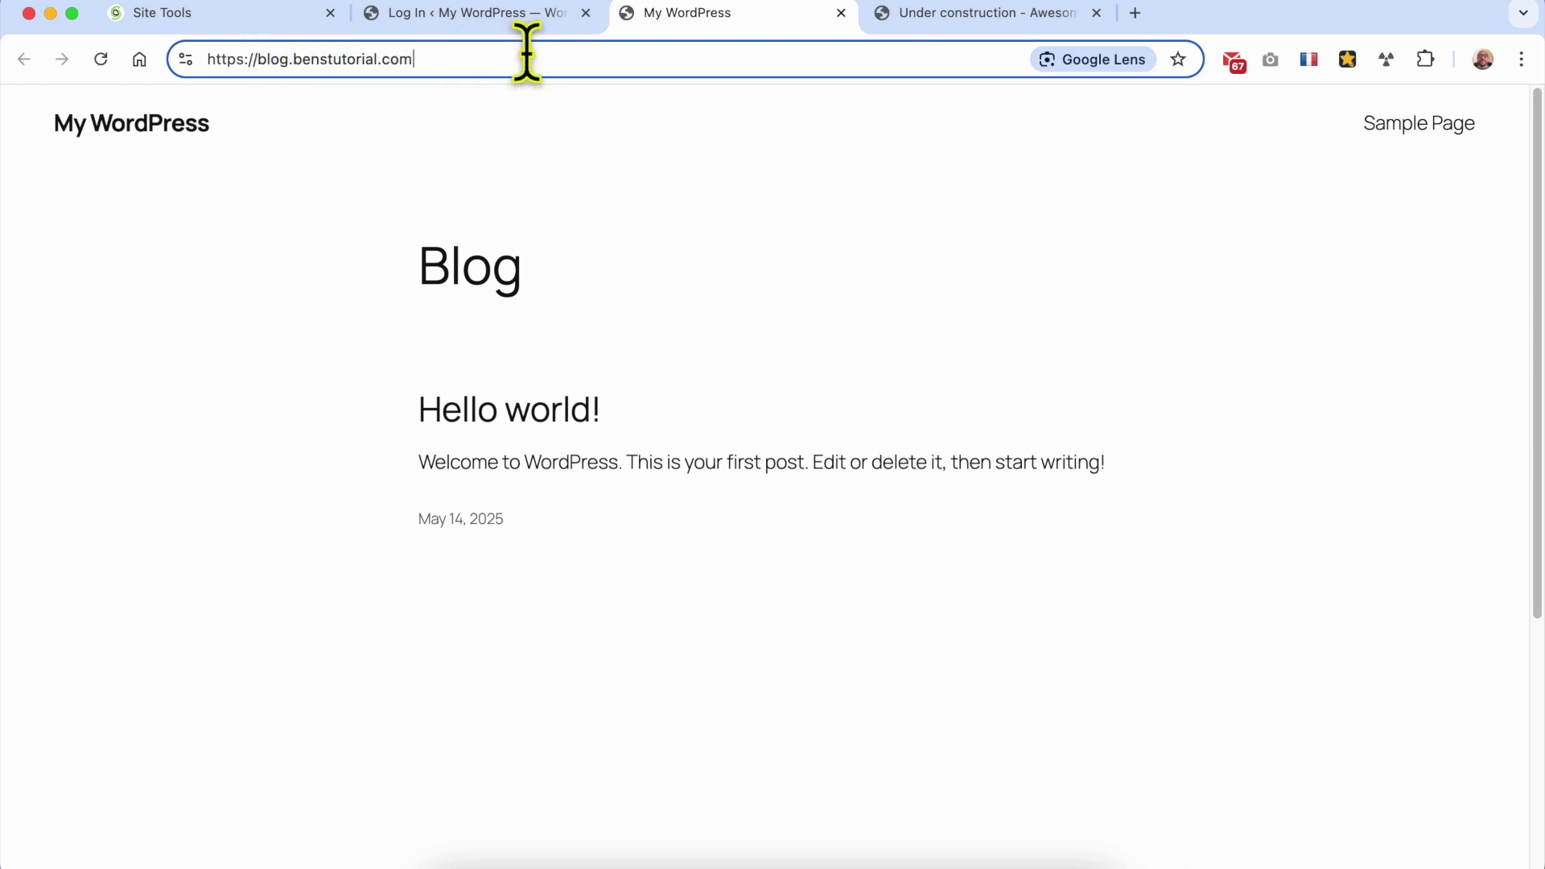
{"action": "type", "text": "/"}
{"action": "type", "text": "w"}
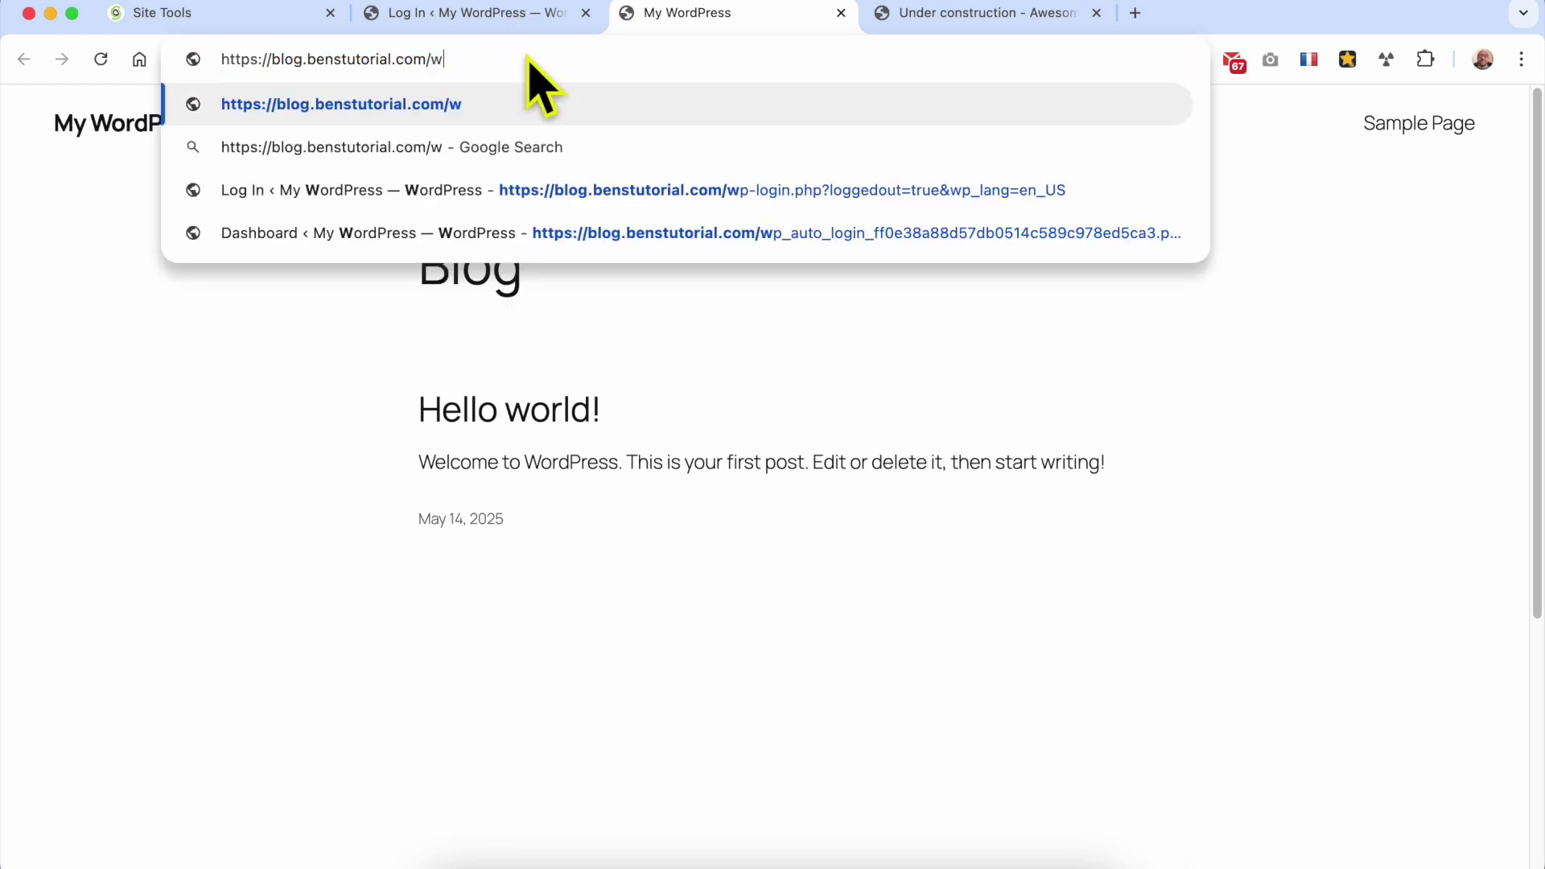
{"action": "type", "text": "p-admin"}
{"action": "key", "text": "Return"}
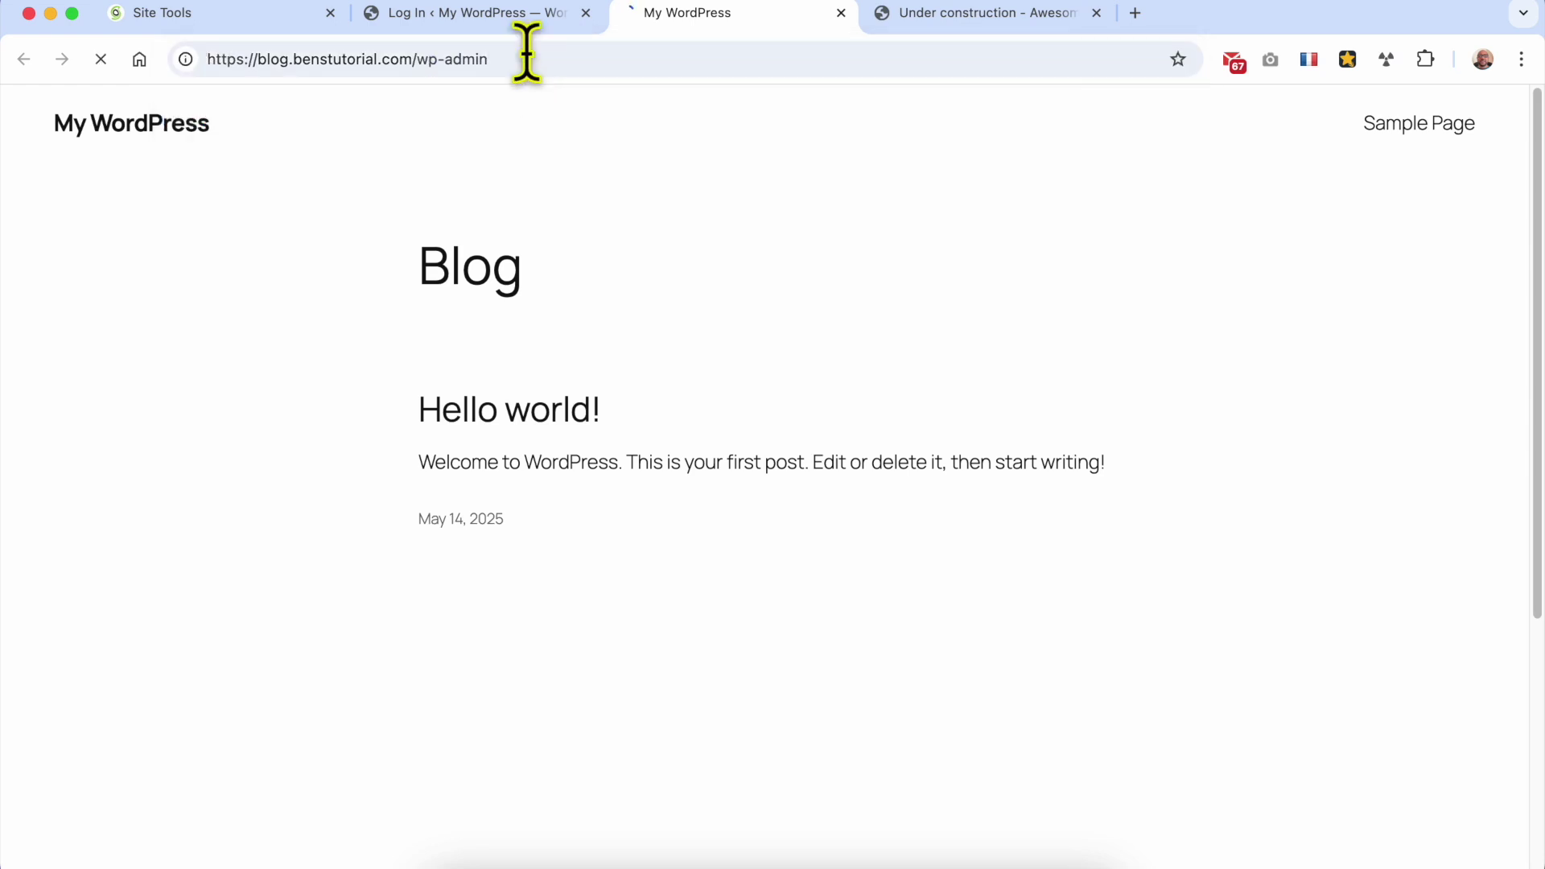
Step: Sign in to the blog's dashboard with the admin username and password
{"action": "left_click", "coordinate": [688, 348]}
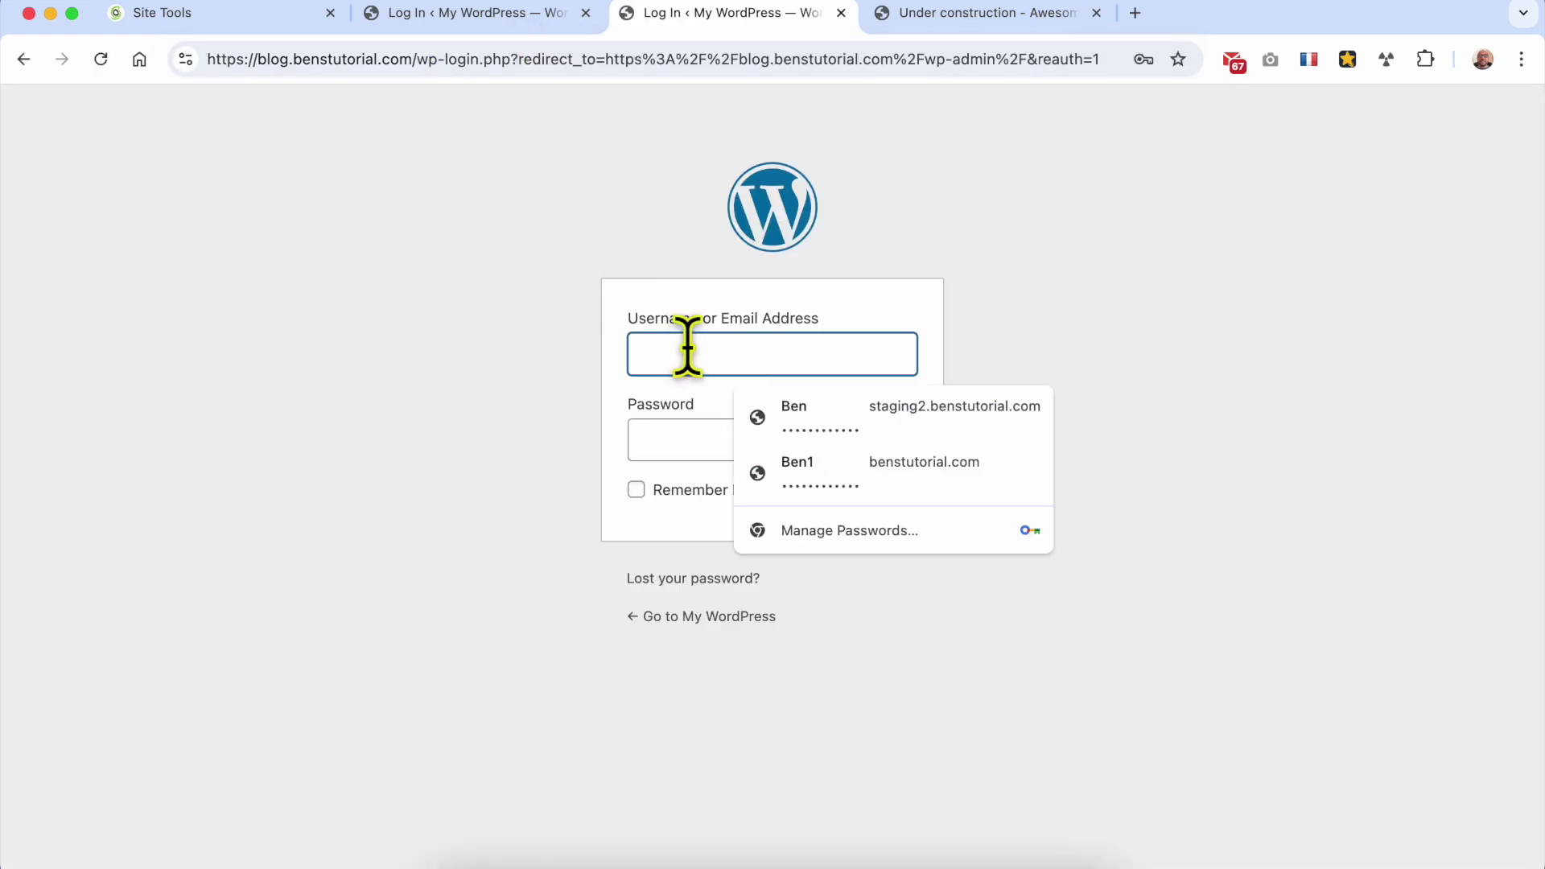
{"action": "type", "text": "Ben"}
{"action": "key", "text": "Tab"}
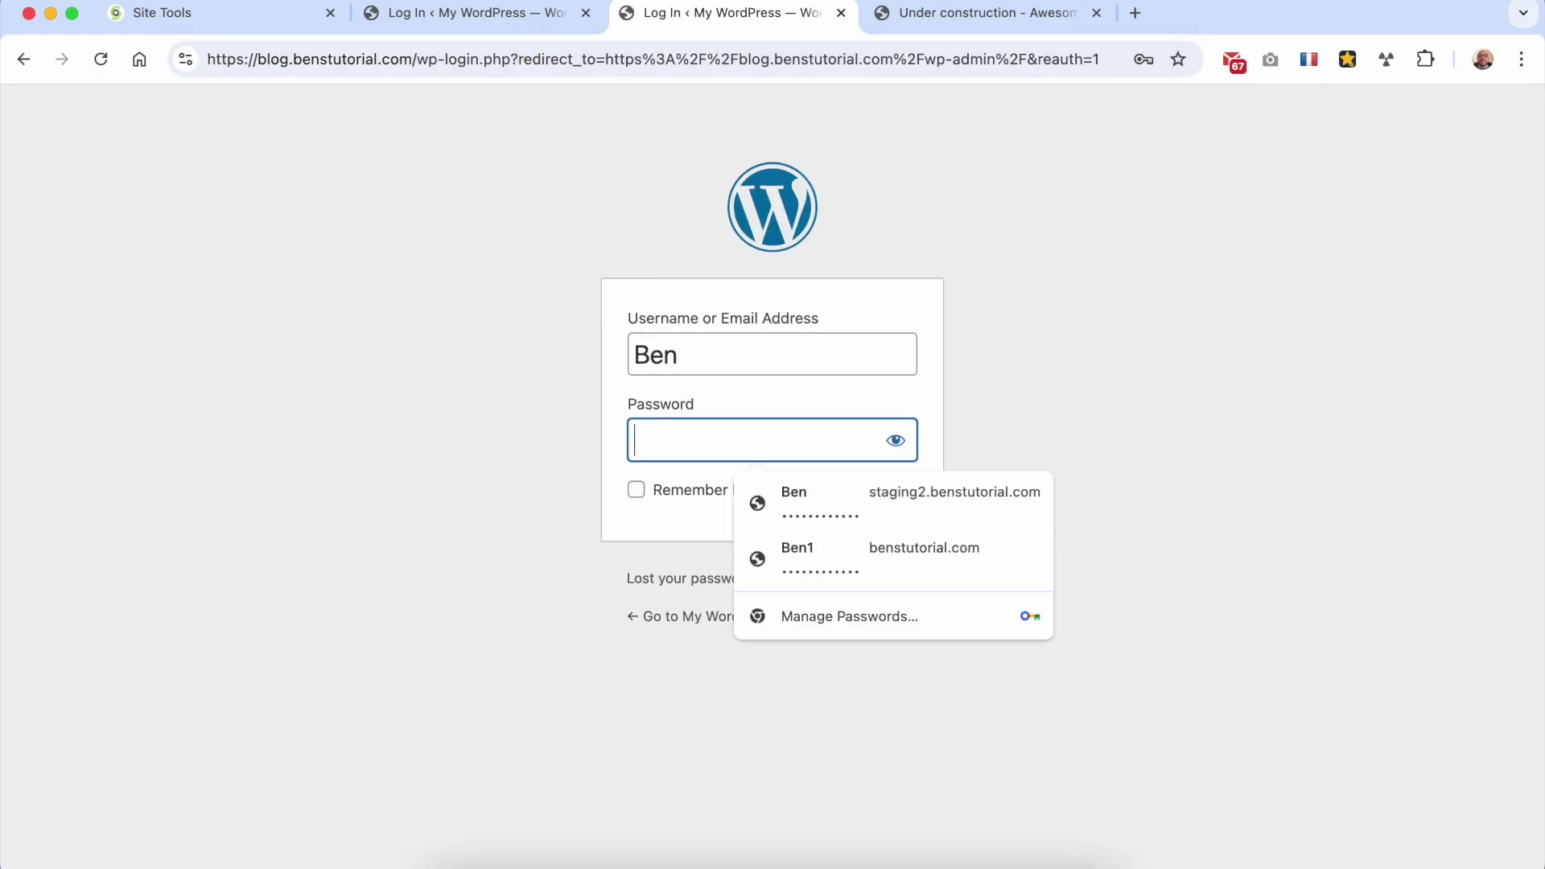
{"action": "type", "text": "••"}
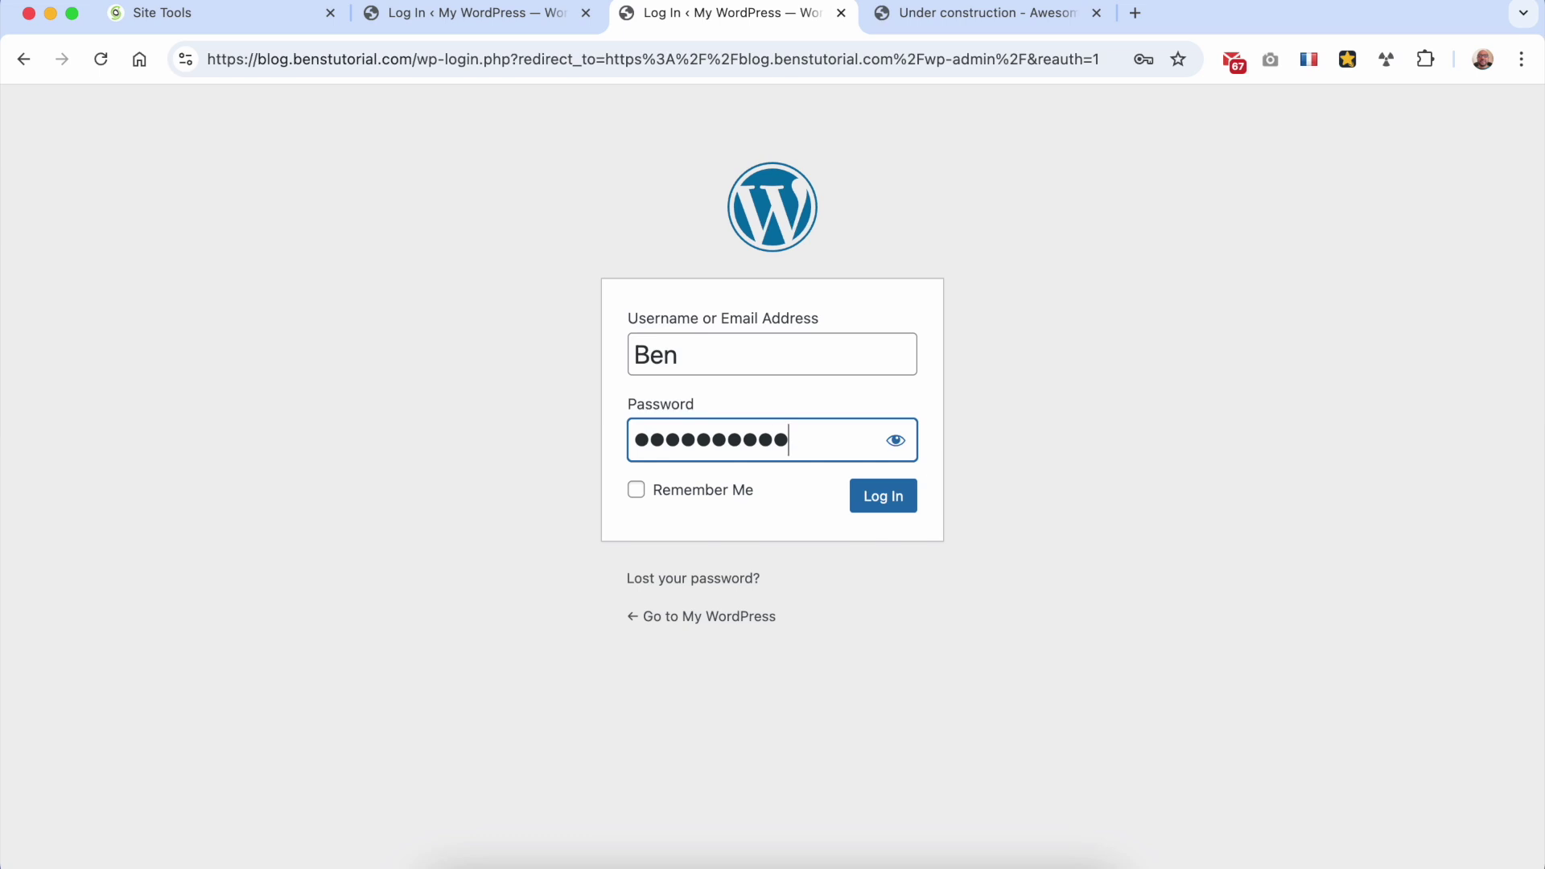
{"action": "left_click", "coordinate": [874, 496]}
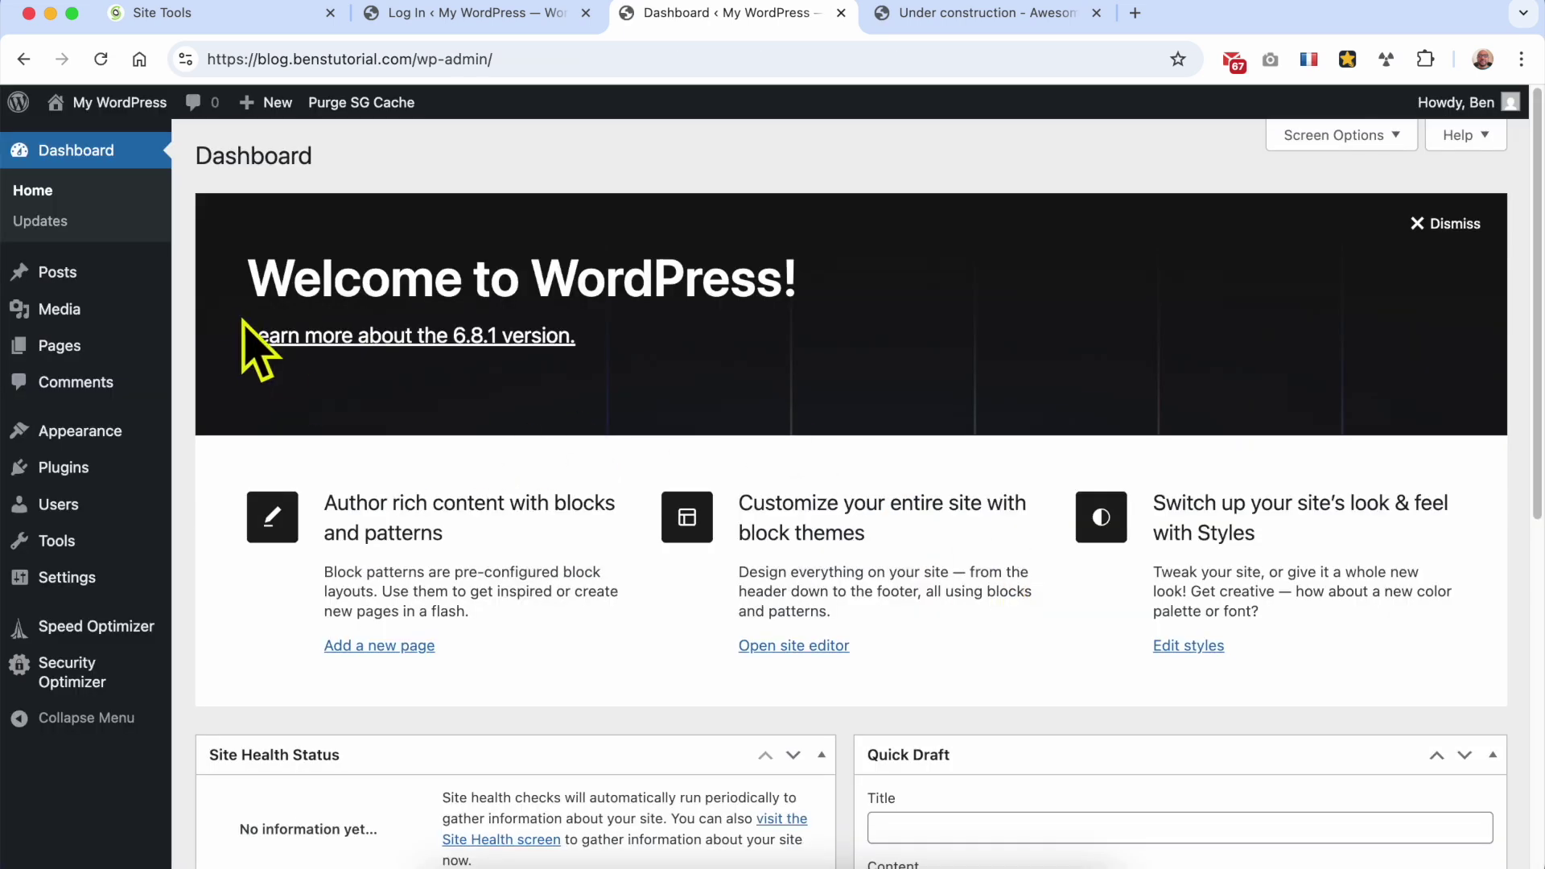
Step: Review the blog's installed themes and the Popular plugins list
{"action": "mouse_move", "coordinate": [133, 275]}
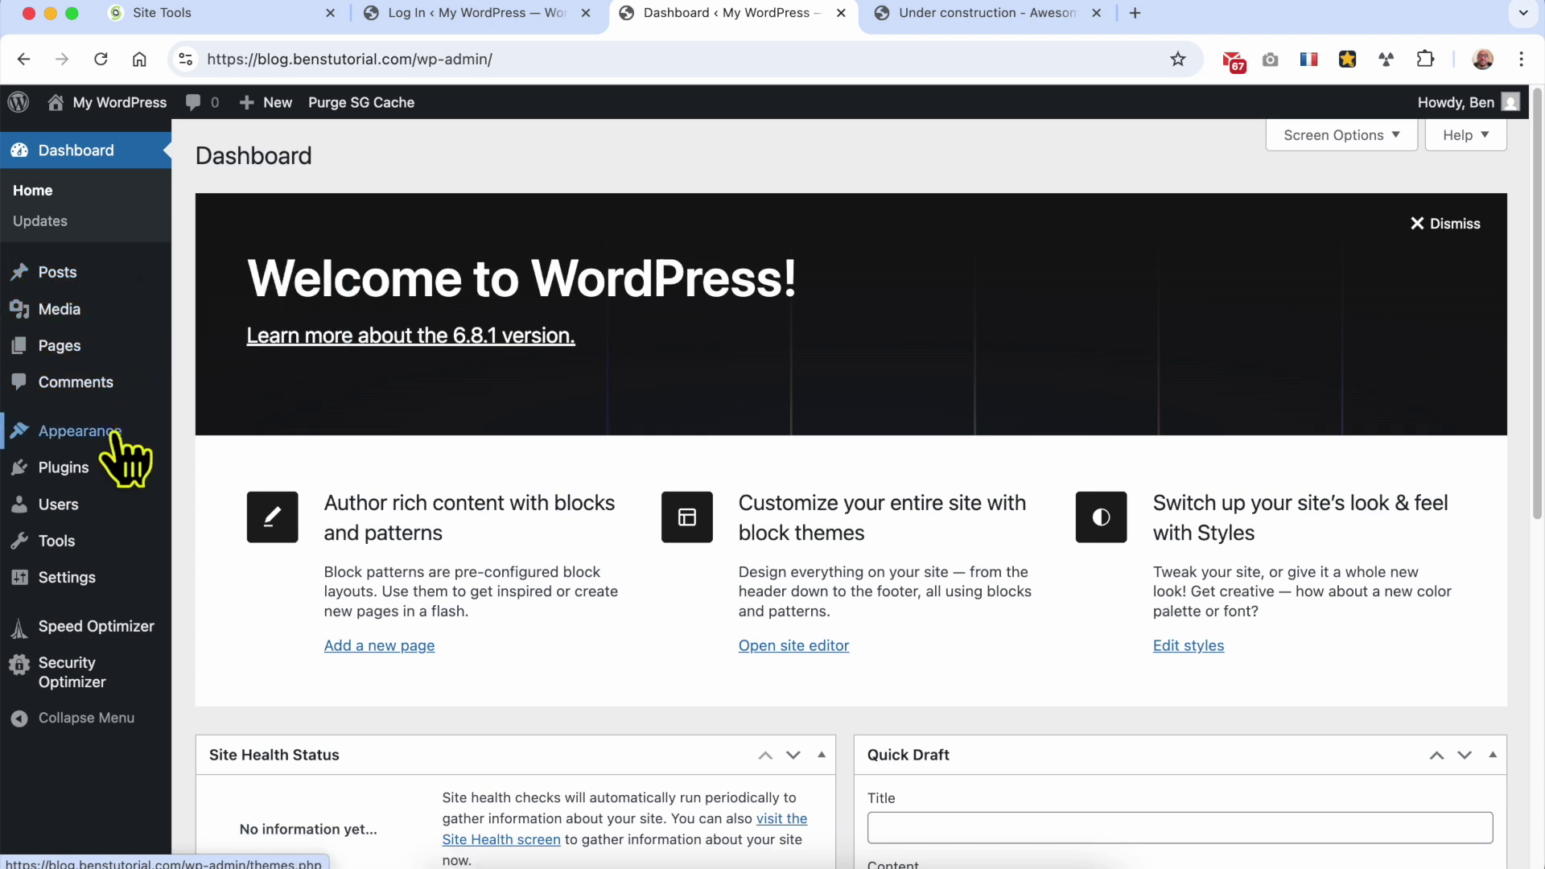
{"action": "mouse_move", "coordinate": [114, 434]}
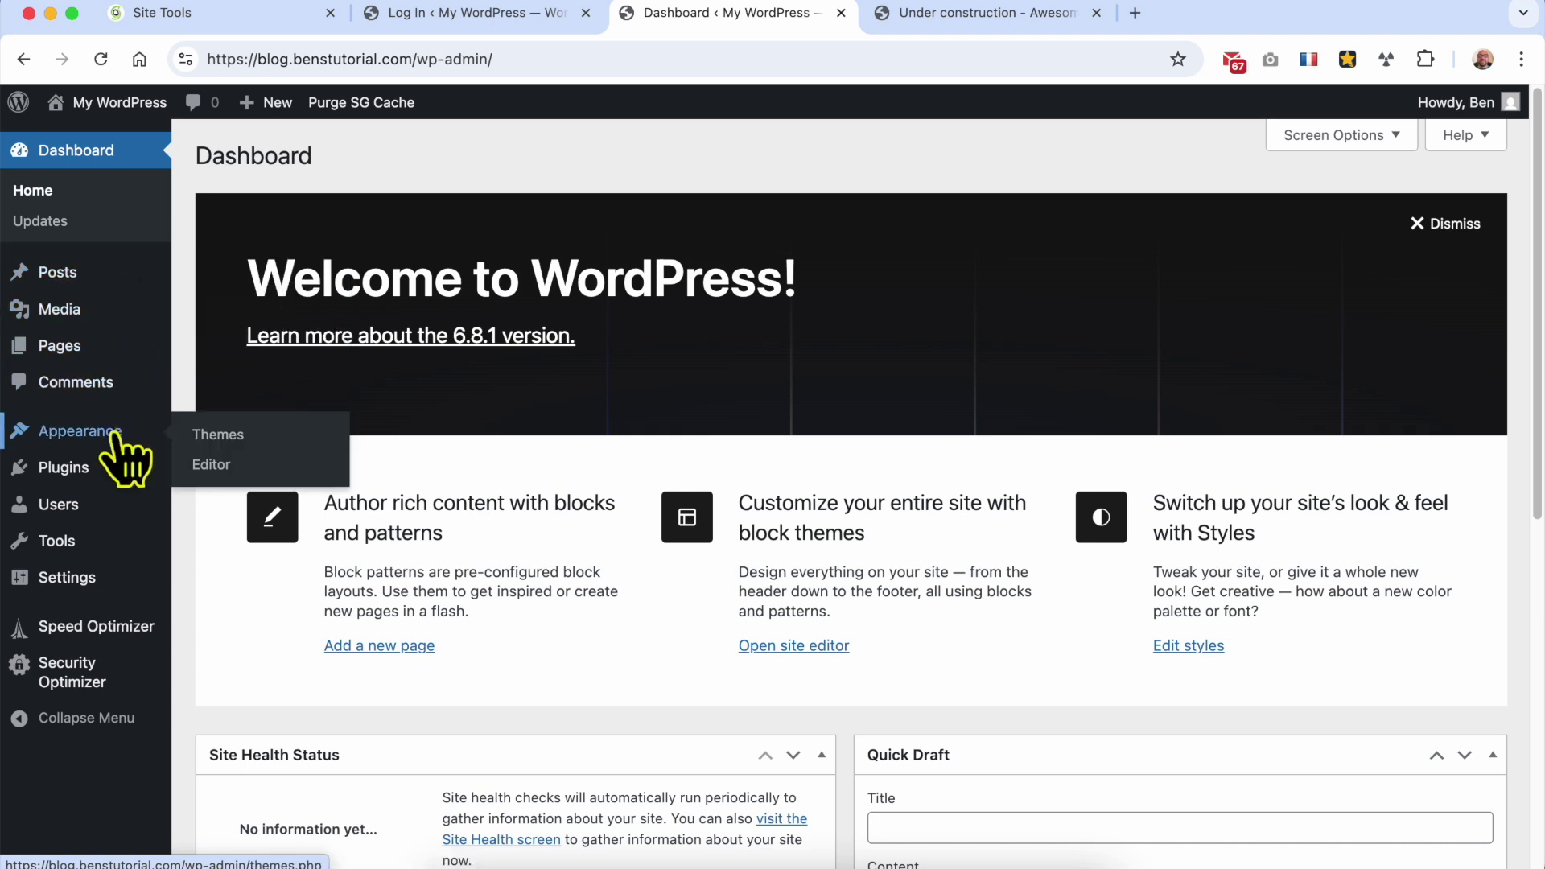
{"action": "left_click", "coordinate": [236, 436]}
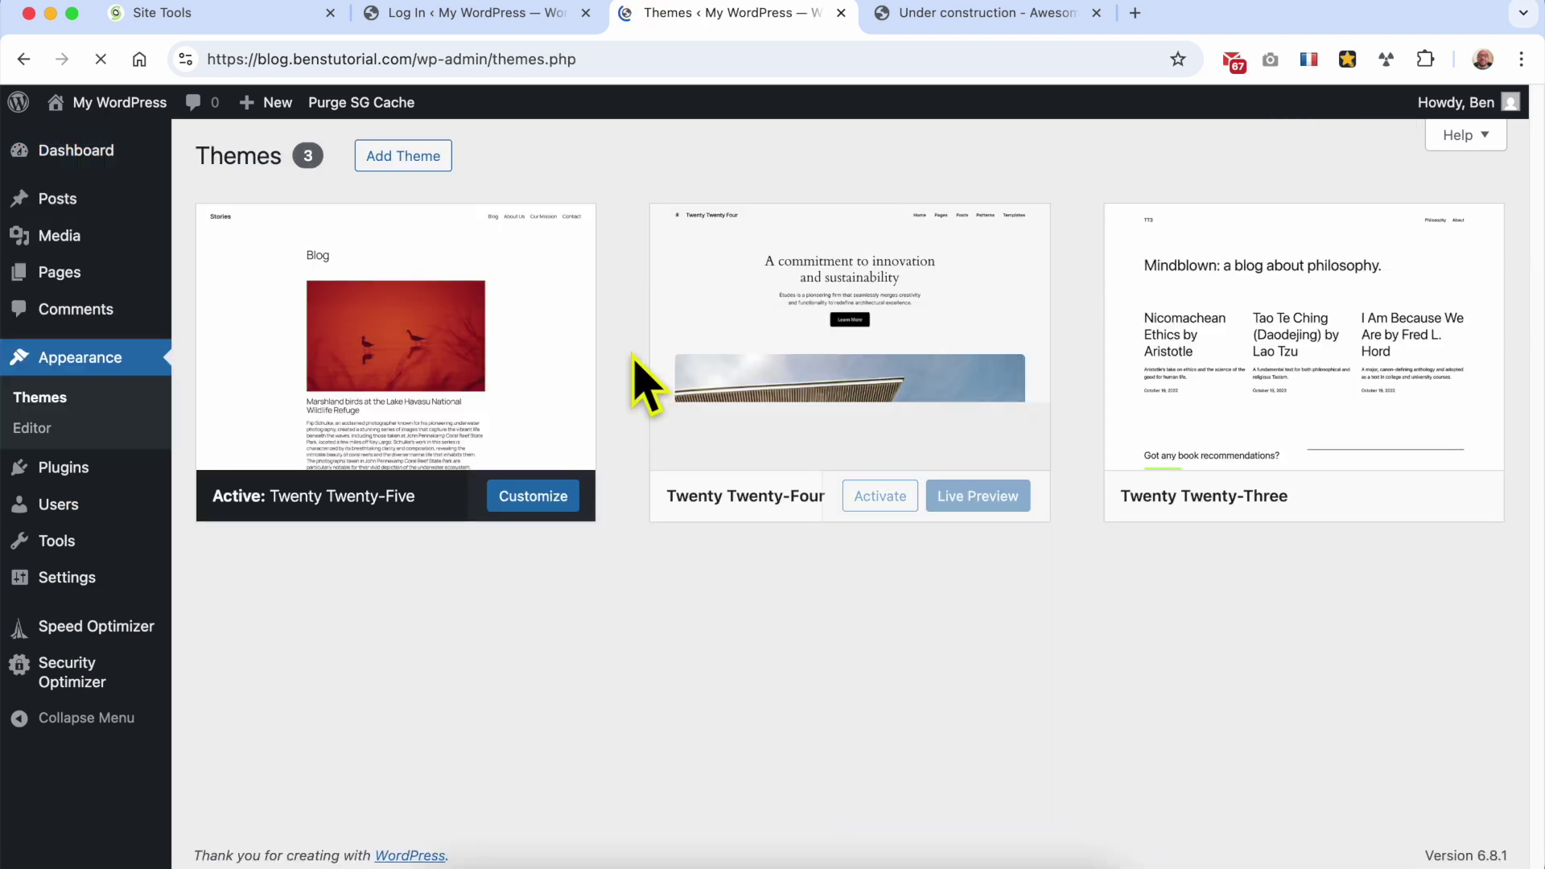
{"action": "mouse_move", "coordinate": [112, 474]}
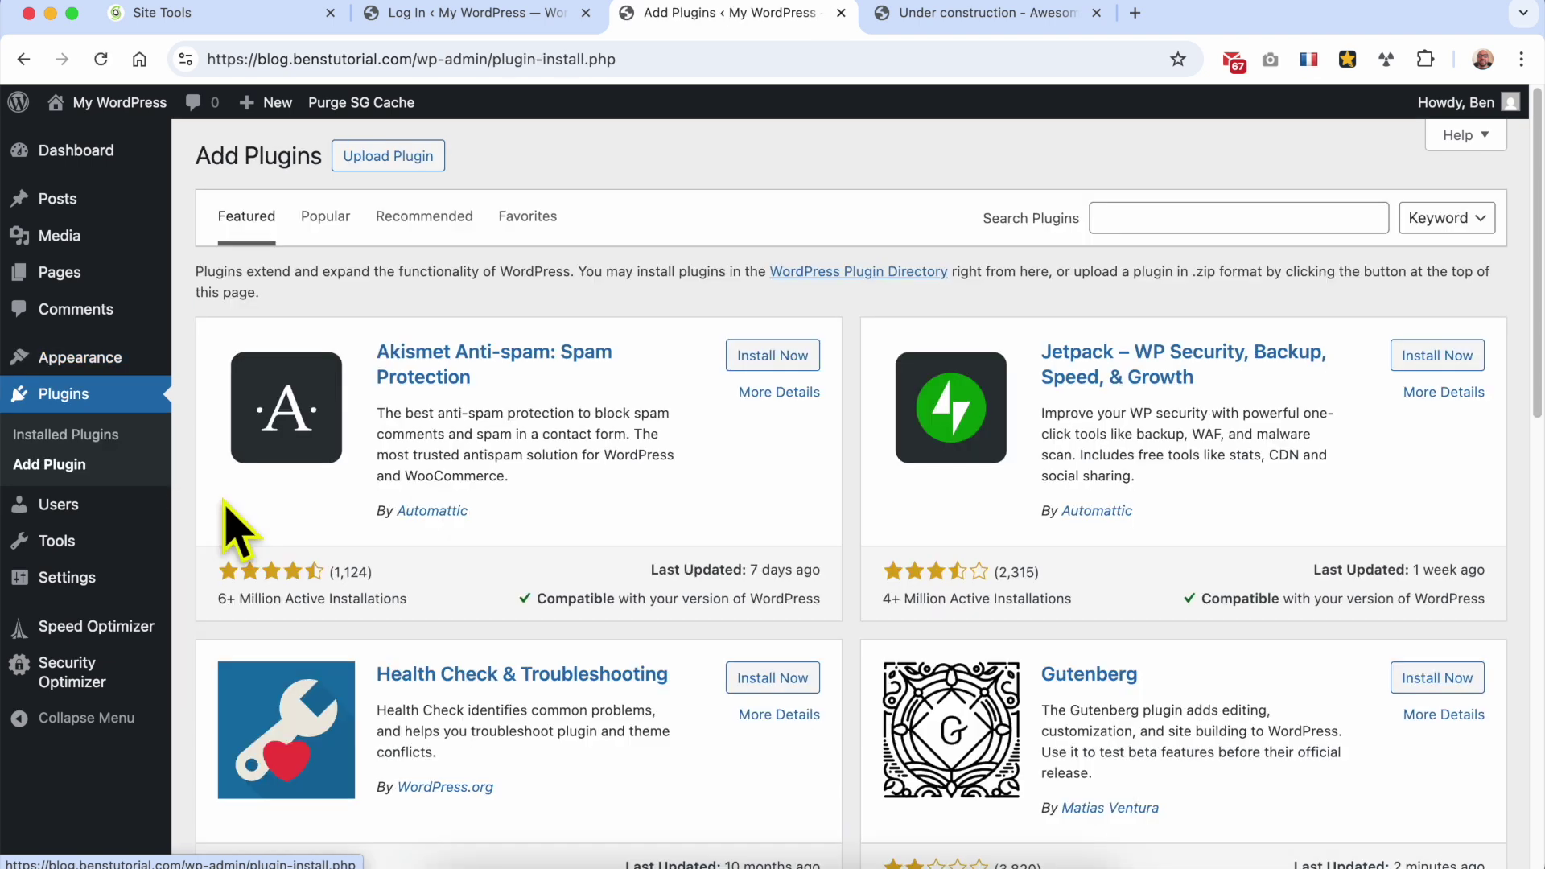
{"action": "left_click", "coordinate": [327, 218]}
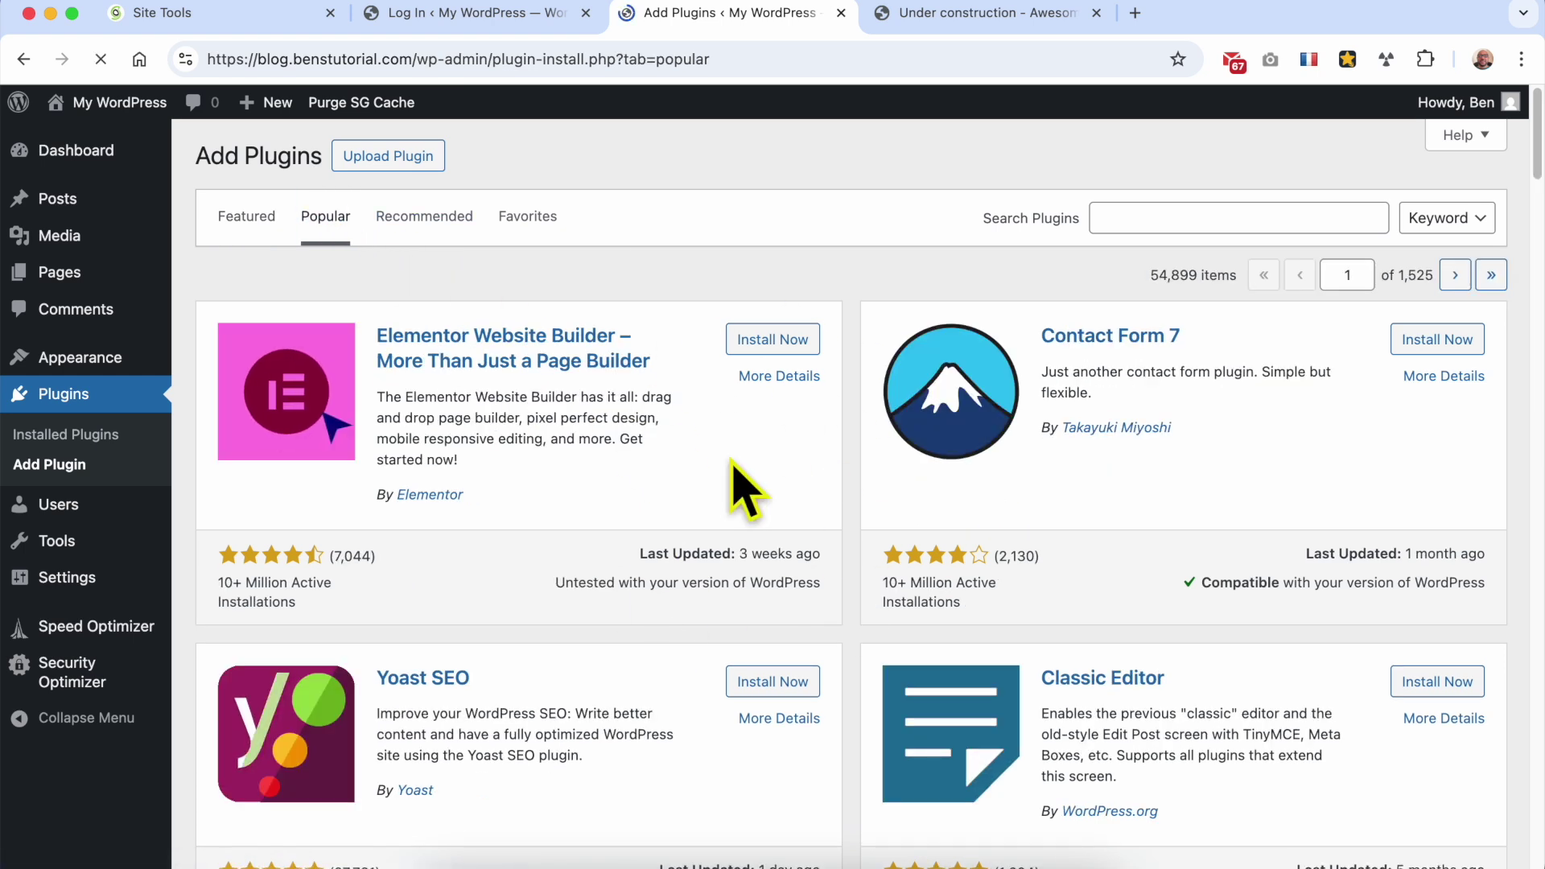
{"action": "mouse_move", "coordinate": [122, 597]}
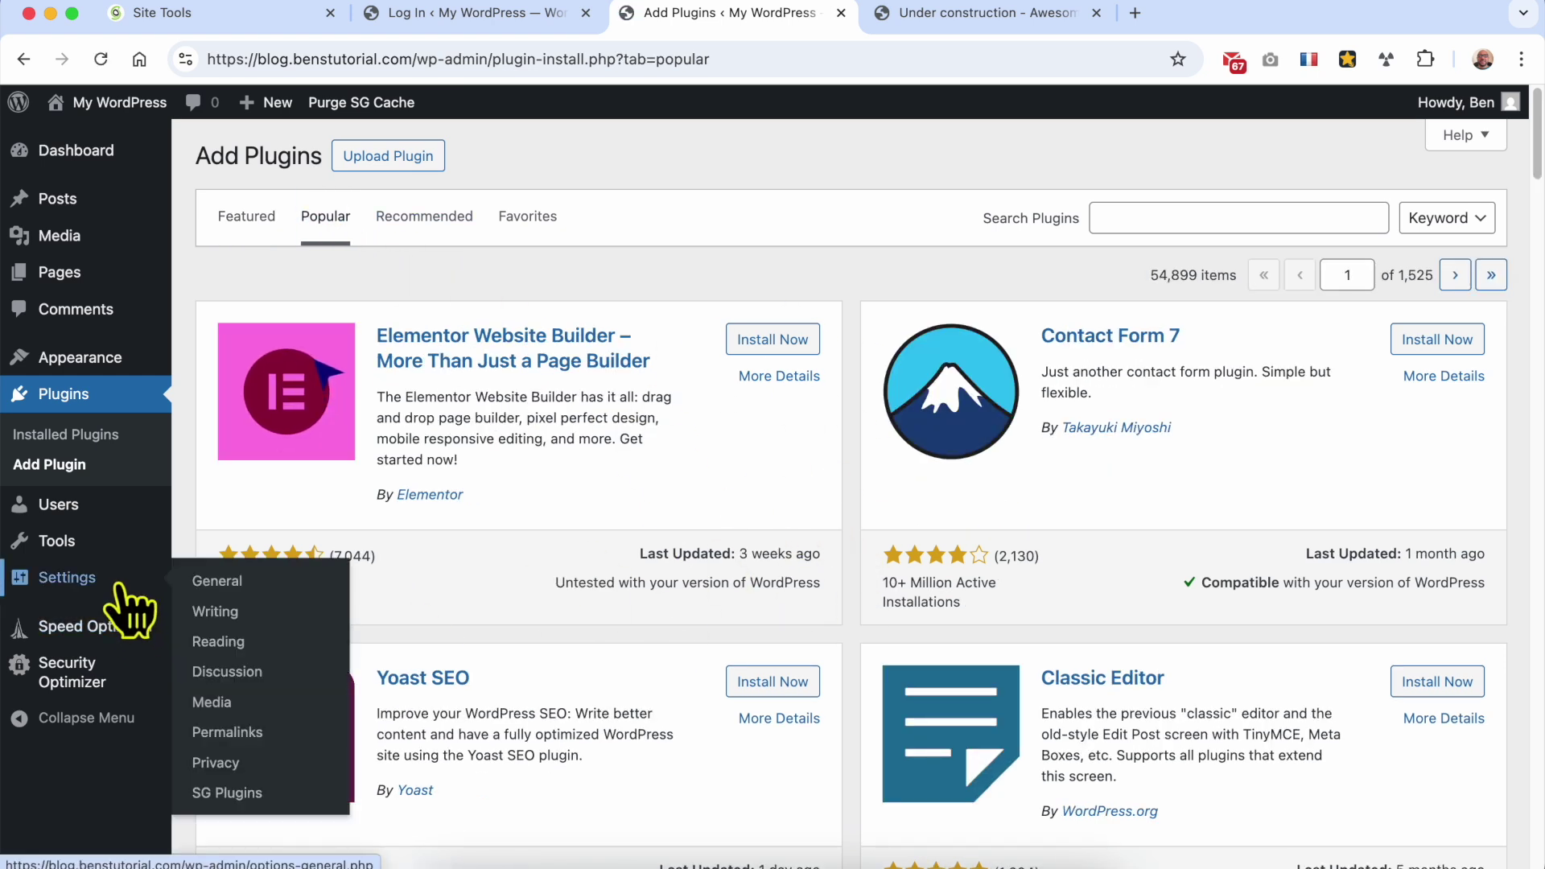
{"action": "left_click", "coordinate": [258, 581]}
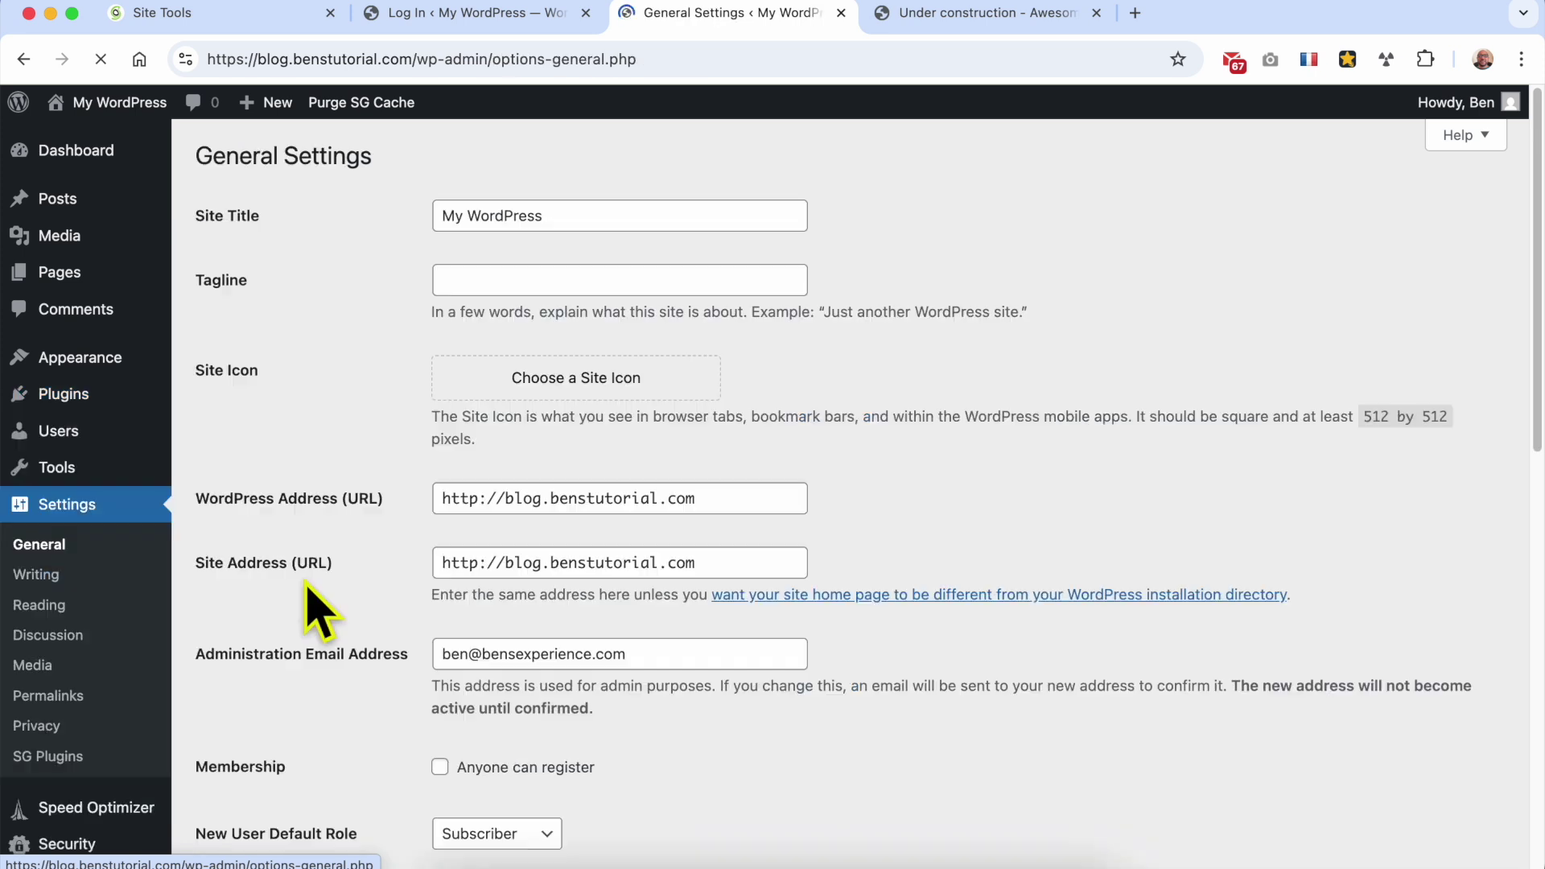
{"action": "scroll", "coordinate": [354, 531], "scroll_direction": "down", "scroll_amount": 8}
{"action": "scroll", "coordinate": [354, 554], "scroll_direction": "up", "scroll_amount": 8}
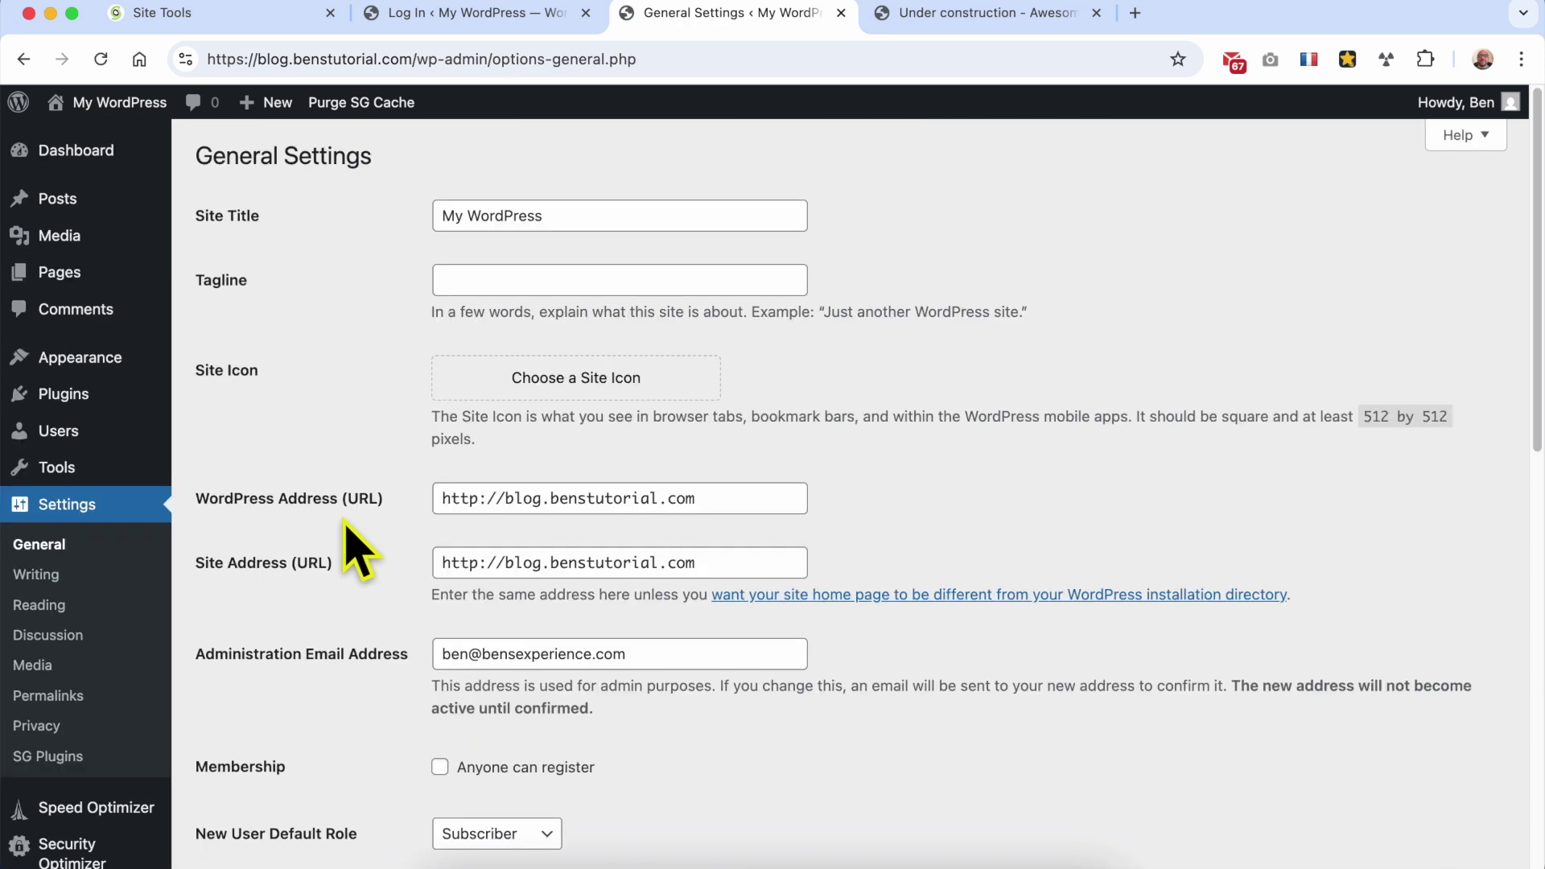